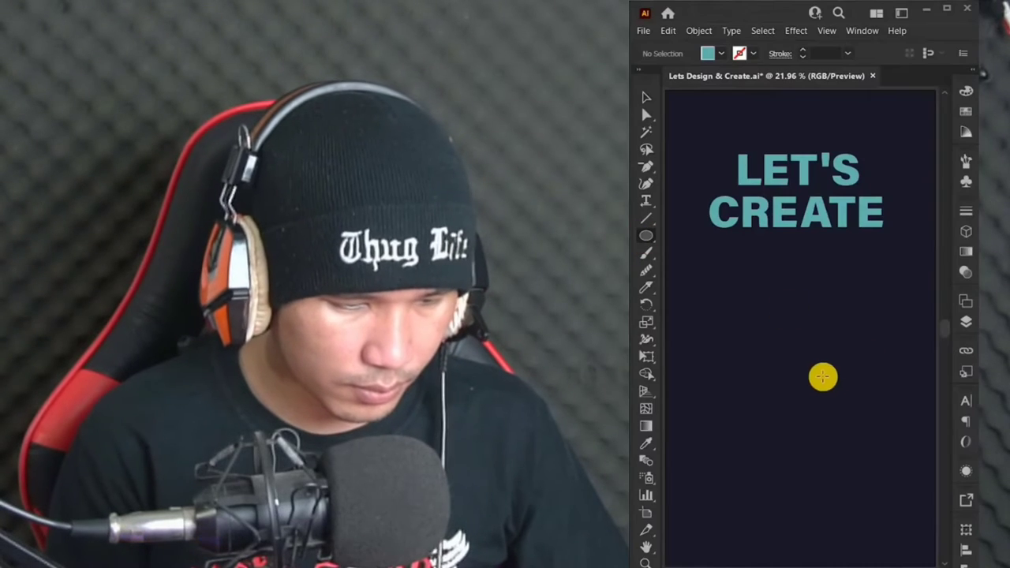
# Drag out a large circle with the Ellipse tool below the LET'S CREATE title
pyautogui.moveTo(802, 371); pyautogui.dragTo(870, 461)
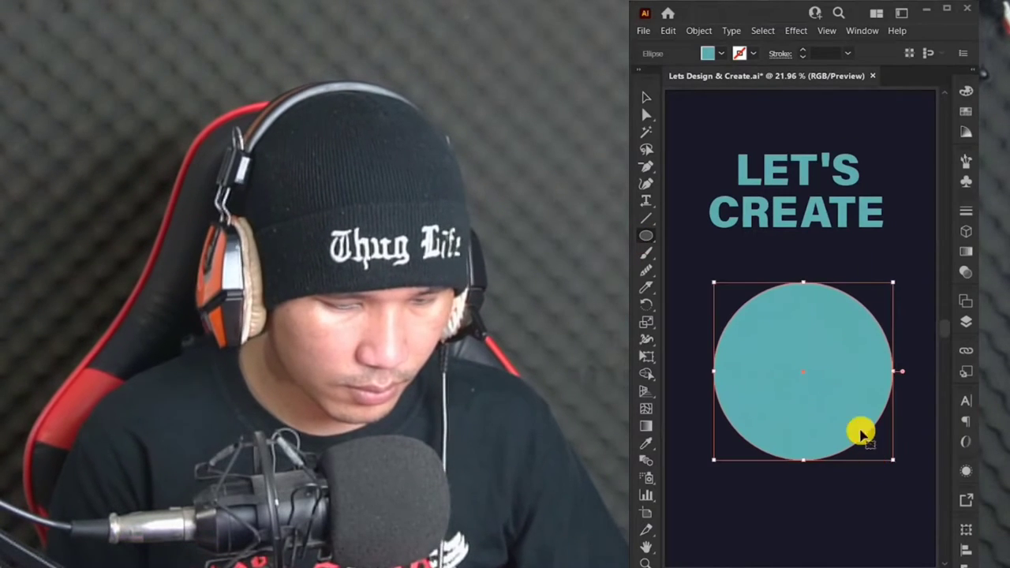
# Pencil two wavy lines across the circle and pull its bands slightly apart
pyautogui.click(646, 287)
pyautogui.moveTo(714, 341); pyautogui.dragTo(885, 330)
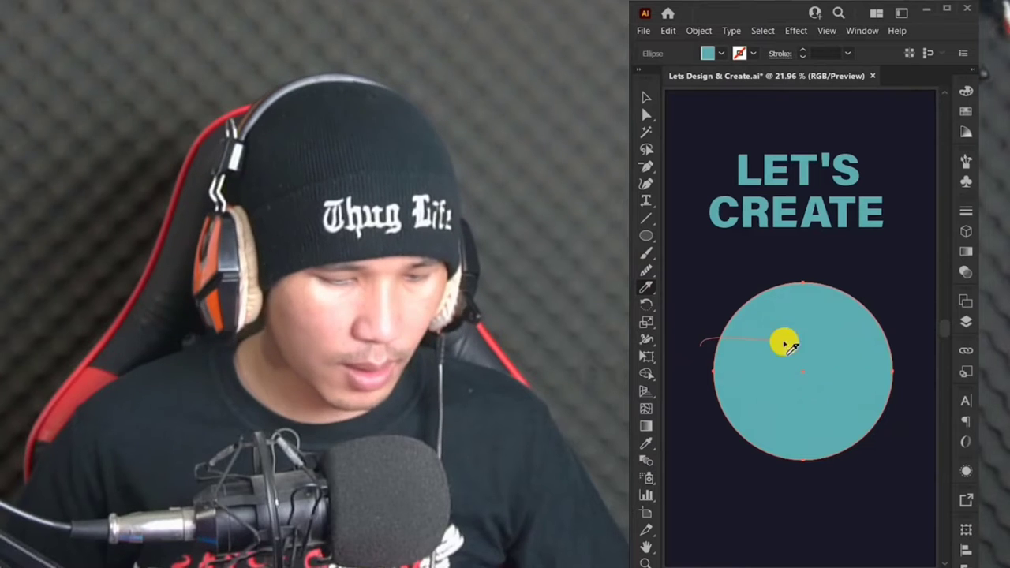
pyautogui.moveTo(708, 410); pyautogui.dragTo(883, 390)
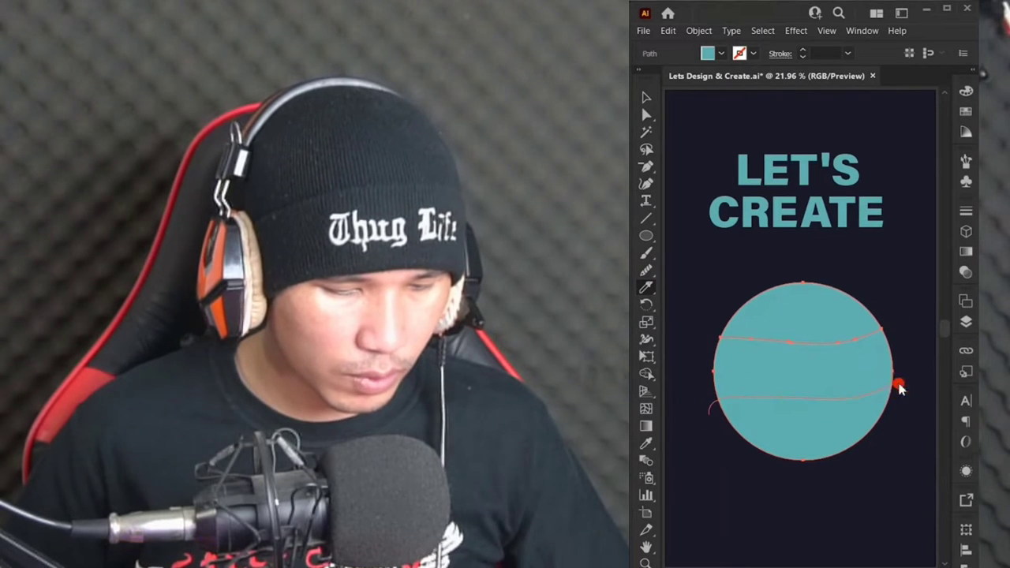
pyautogui.press('v')
pyautogui.moveTo(818, 419); pyautogui.dragTo(818, 440)
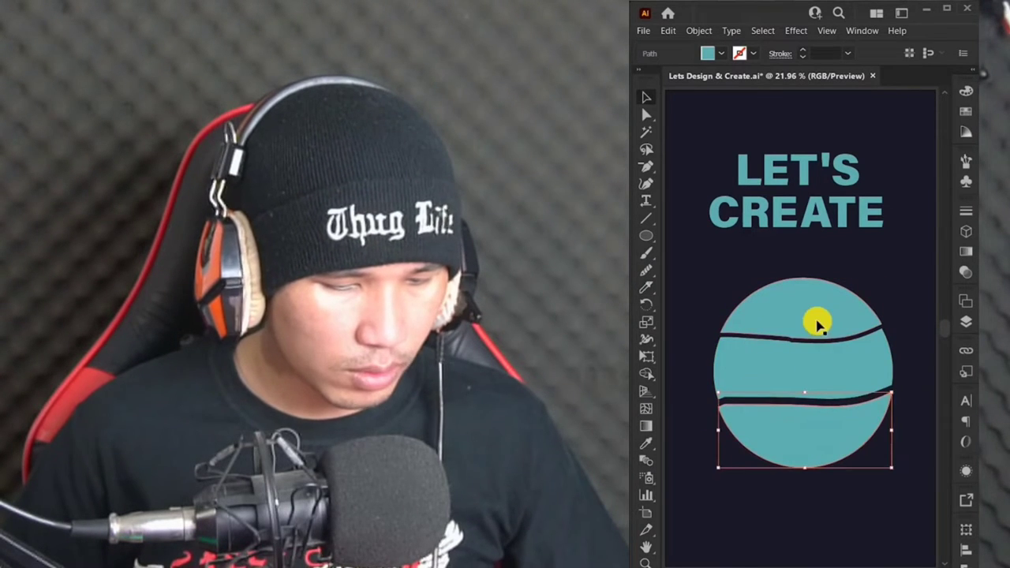
# Envelope-warp LET'S, CRE and ATE into the circle's top, middle and bottom bands
pyautogui.click(816, 335)
pyautogui.keyDown('shift'); pyautogui.click(811, 167); pyautogui.keyUp('shift')
pyautogui.hotkey('ctrl', 'alt', 'c')
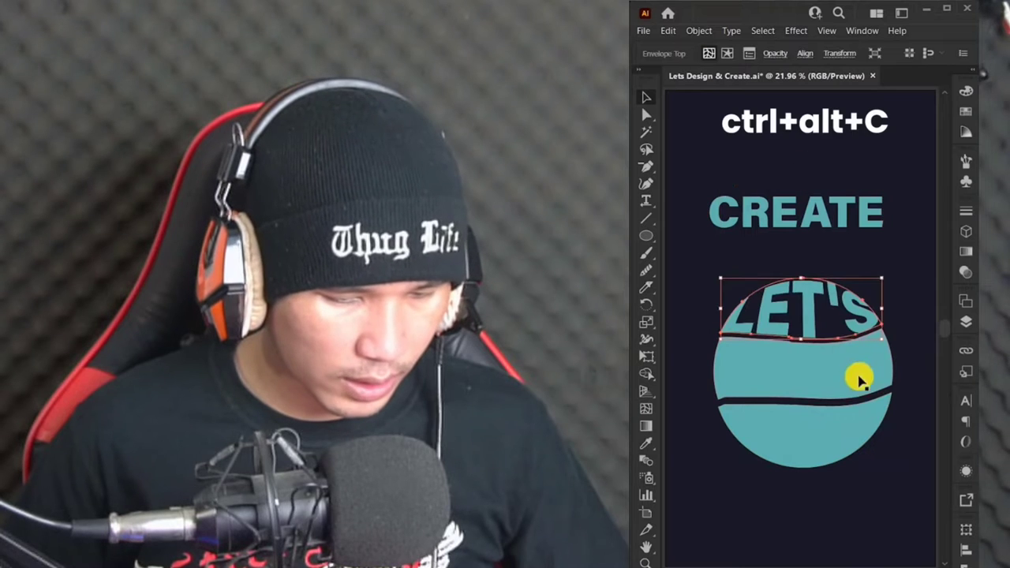
pyautogui.hotkey('ctrl', 'alt', 'c')
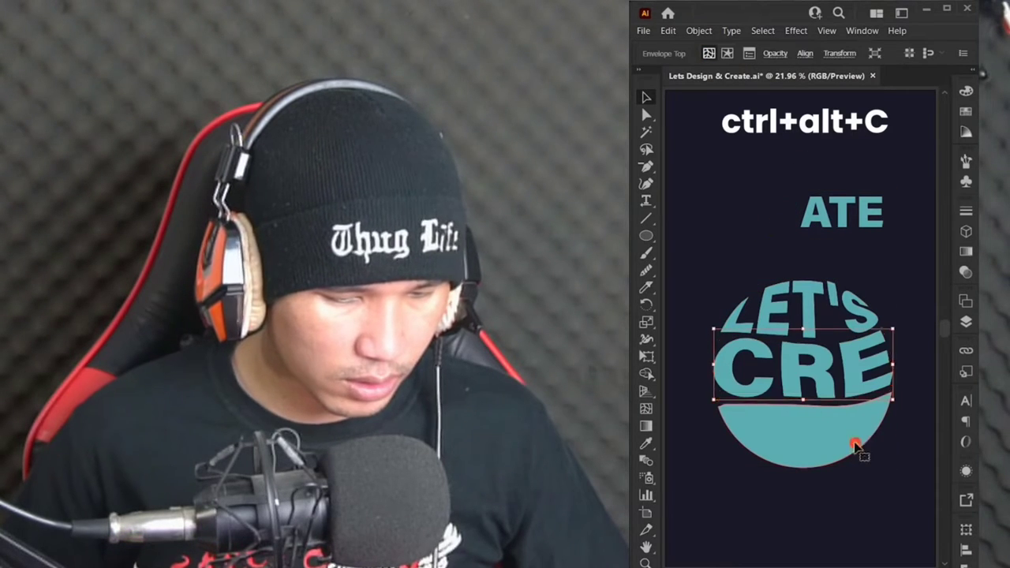
pyautogui.click(856, 444)
pyautogui.keyDown('shift'); pyautogui.click(870, 216); pyautogui.keyUp('shift')
pyautogui.hotkey('ctrl', 'alt', 'c')
# Select all three warped words and expand them
pyautogui.hotkey('ctrl', 'a')
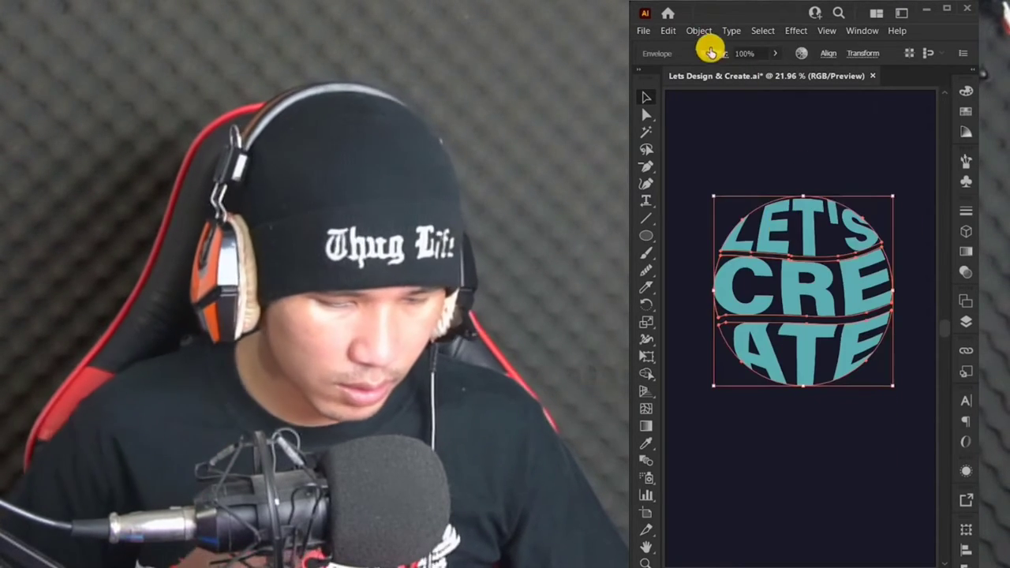
pyautogui.click(698, 30)
pyautogui.click(735, 164)
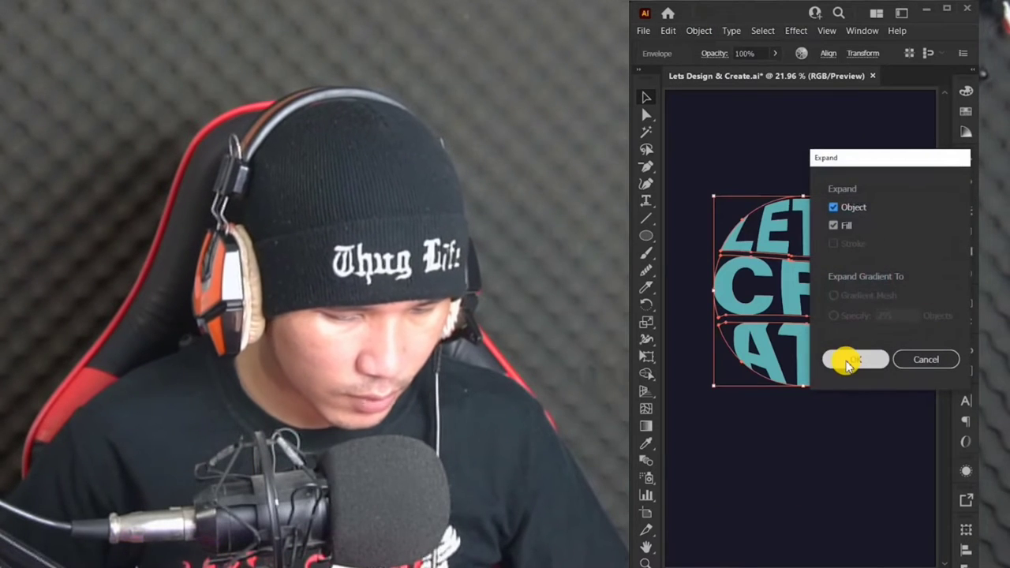
pyautogui.click(848, 361)
# Paste a teal copy of the lettering in front and select all artwork
pyautogui.hotkey('ctrl', 'v')
pyautogui.press('i')
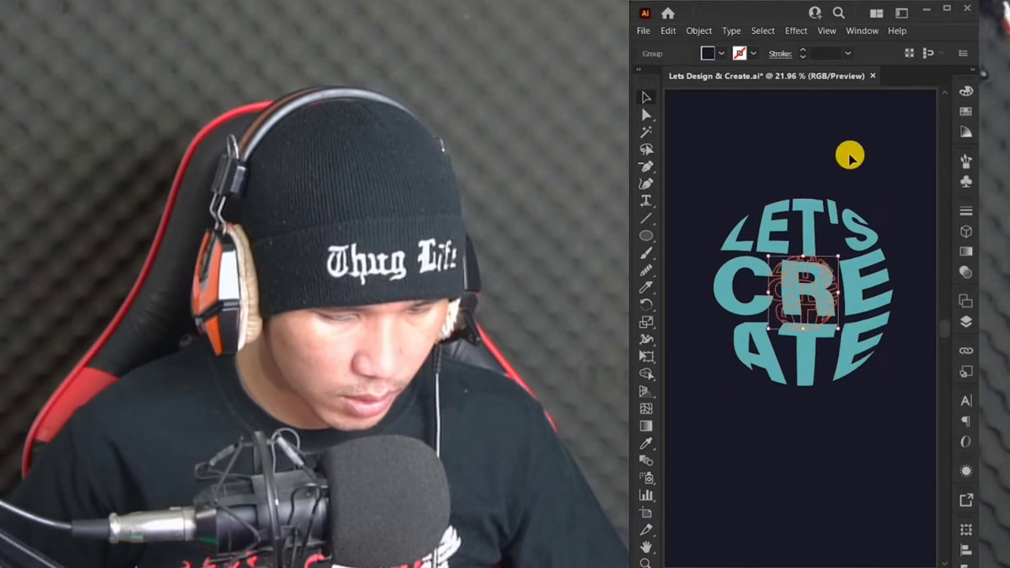
pyautogui.click(804, 323)
pyautogui.press('v')
pyautogui.hotkey('ctrl', 'a')
# Blend the small copy into the lettering and set Blend Options spacing to Specified Steps
pyautogui.click(701, 33)
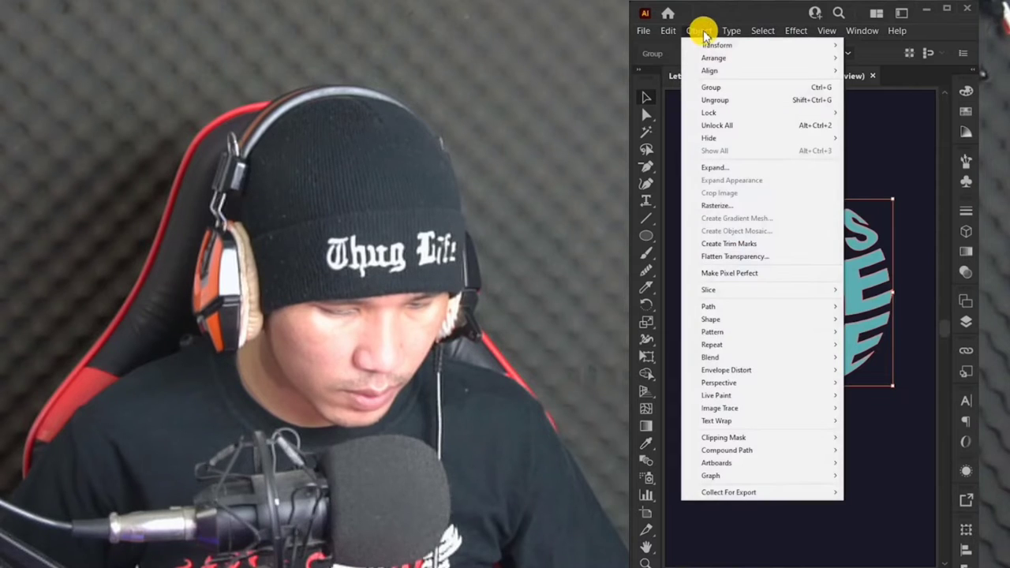
pyautogui.moveTo(709, 357)
pyautogui.click(874, 359)
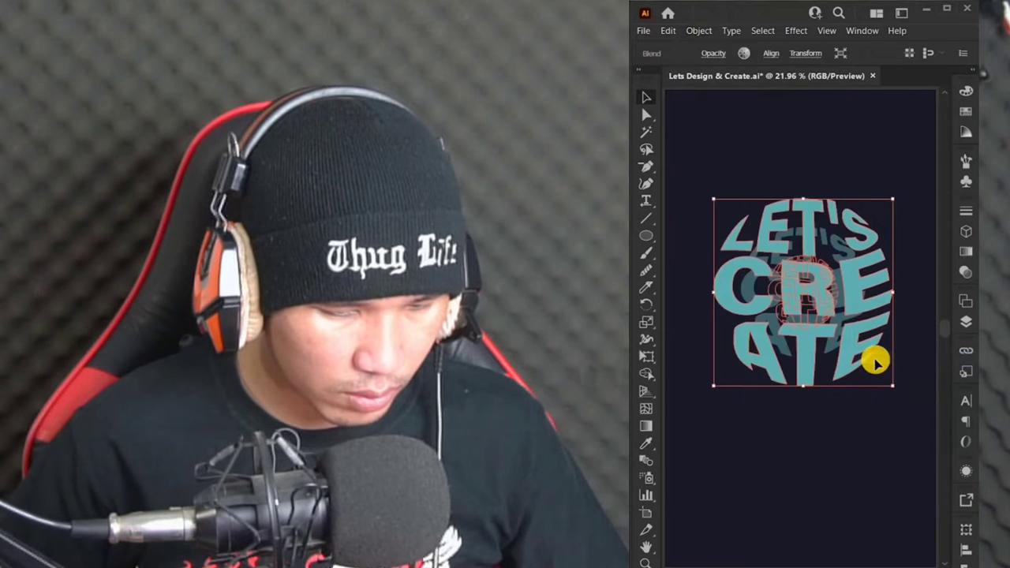
pyautogui.click(698, 30)
pyautogui.click(882, 387)
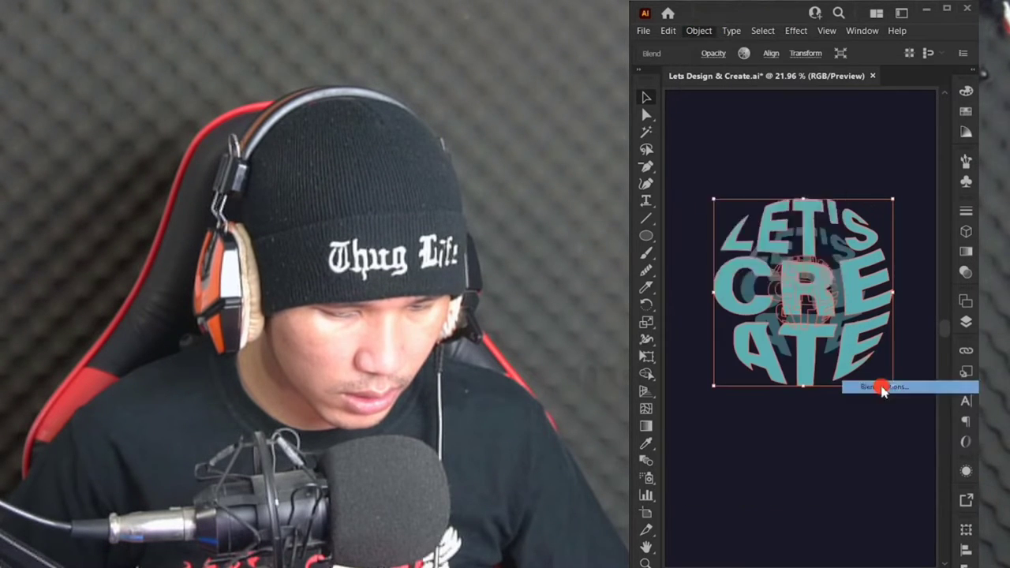
pyautogui.click(806, 192)
pyautogui.click(799, 226)
# Enter 200 specified steps and confirm the blend options
pyautogui.write('200')
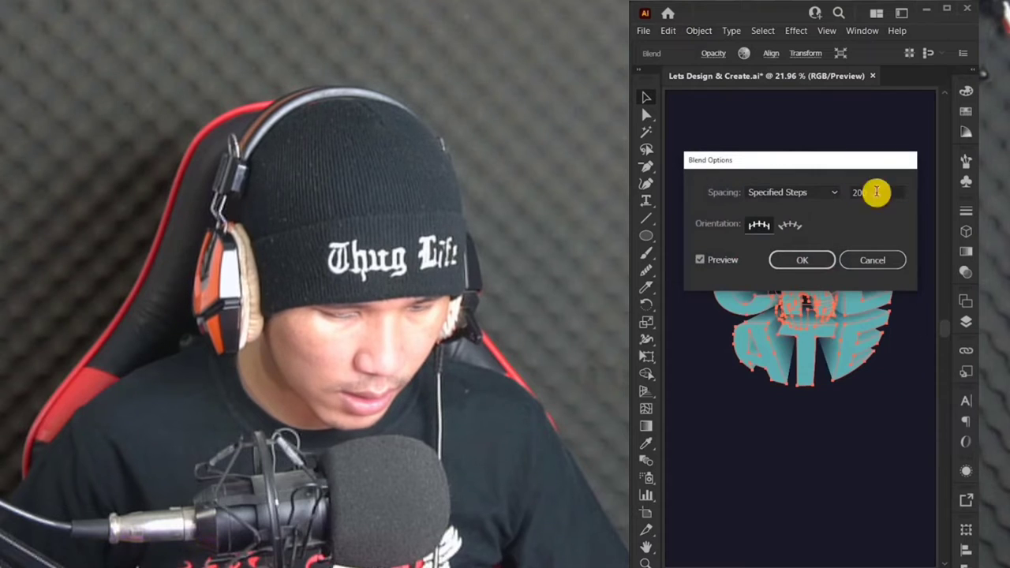
pyautogui.click(805, 259)
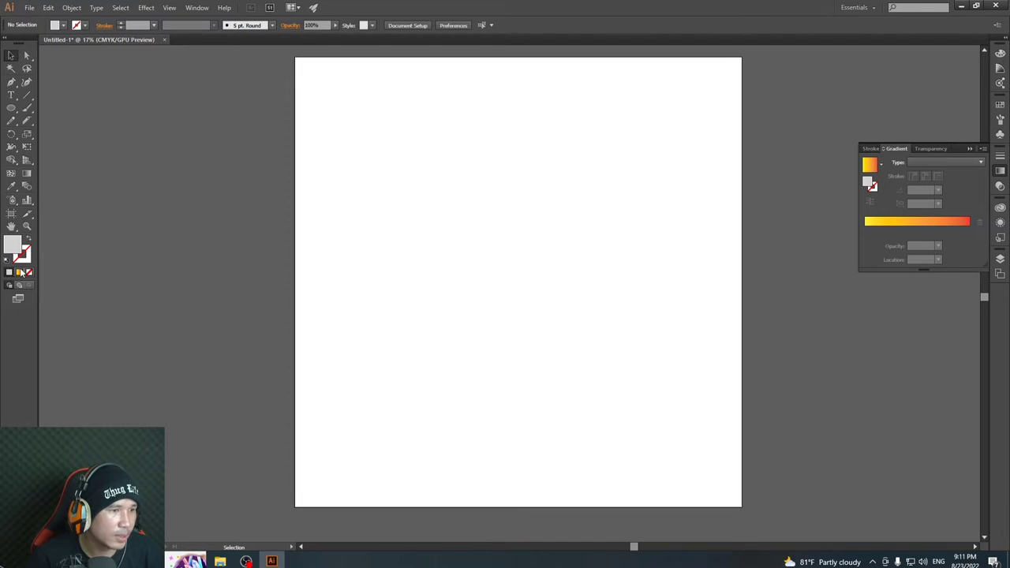
# Add a black Impact text object on the artboard and scale it up large
pyautogui.click(12, 95)
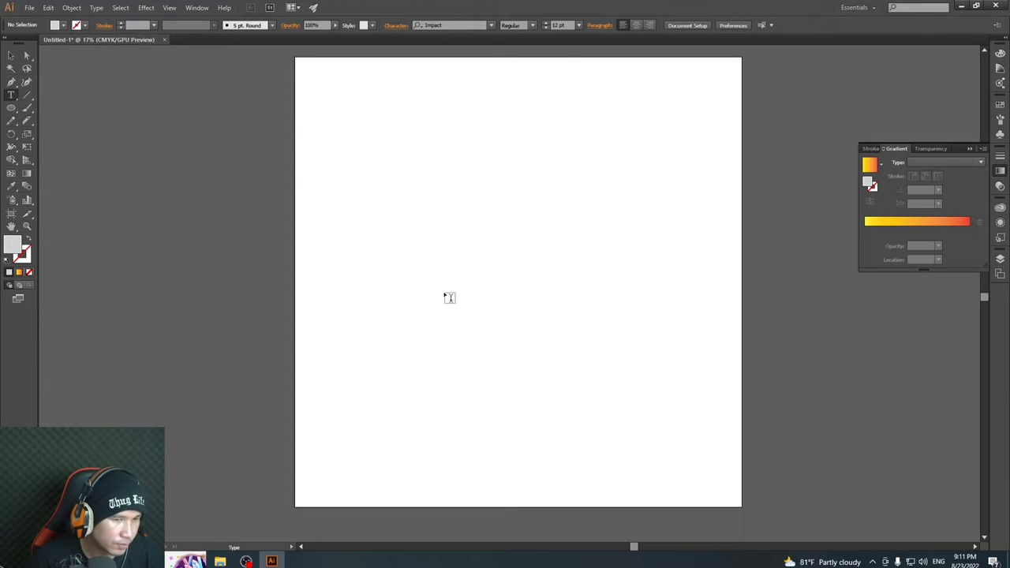
pyautogui.click(458, 157)
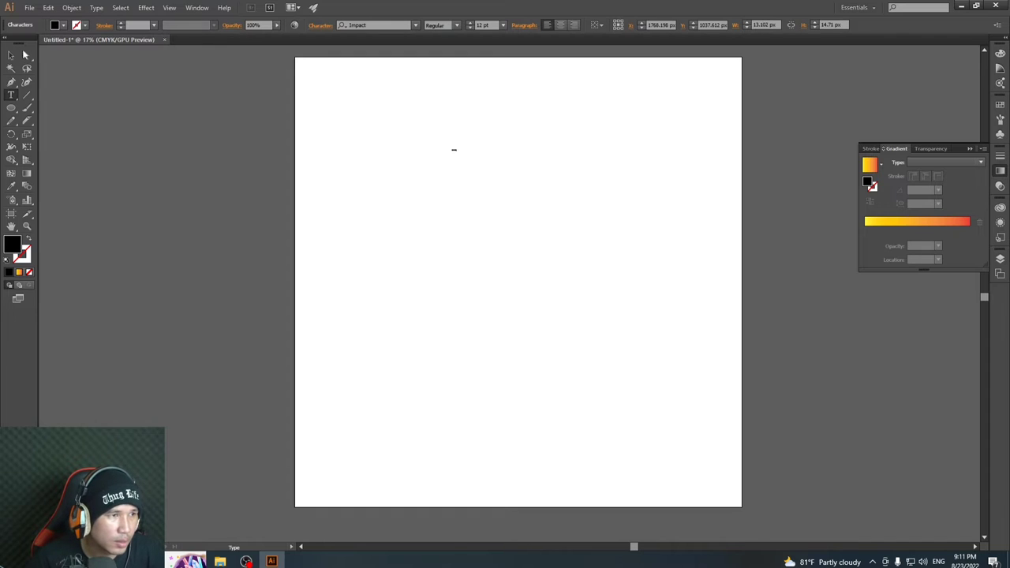
pyautogui.click(11, 56)
pyautogui.moveTo(458, 154); pyautogui.dragTo(651, 291)
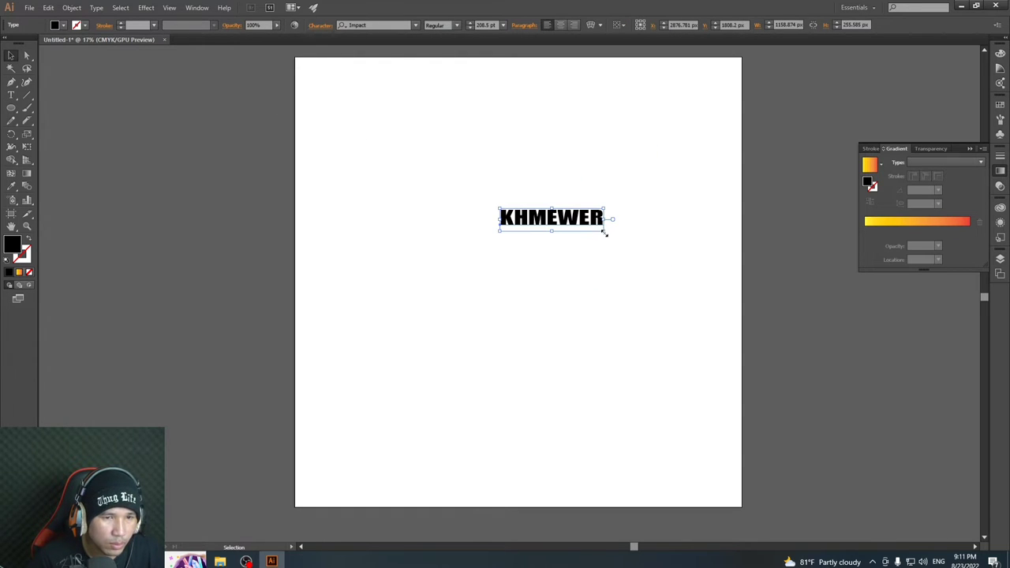
pyautogui.moveTo(604, 233); pyautogui.dragTo(663, 288)
# Delete the stray letters WE so the text reads KHMER
pyautogui.doubleClick(638, 242)
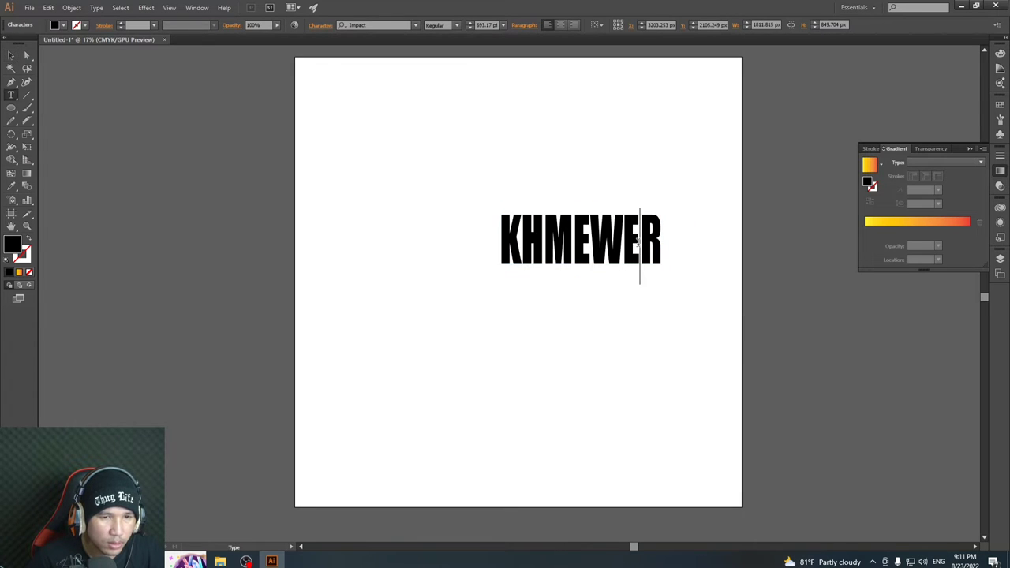
pyautogui.moveTo(636, 242); pyautogui.dragTo(598, 242)
pyautogui.press('BackSpace')
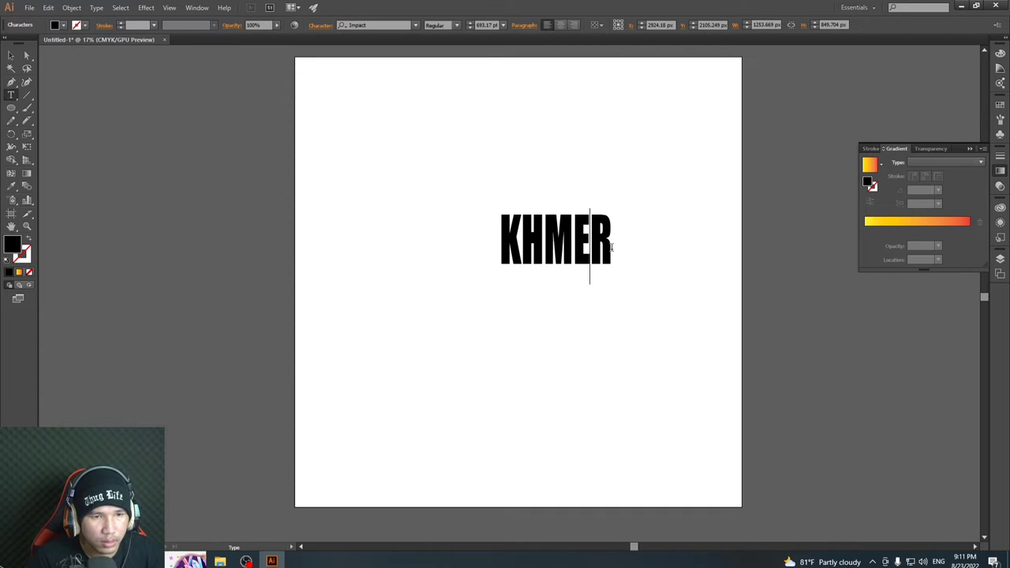
# Move the KHMER text up and to the left and enlarge it
pyautogui.click(11, 57)
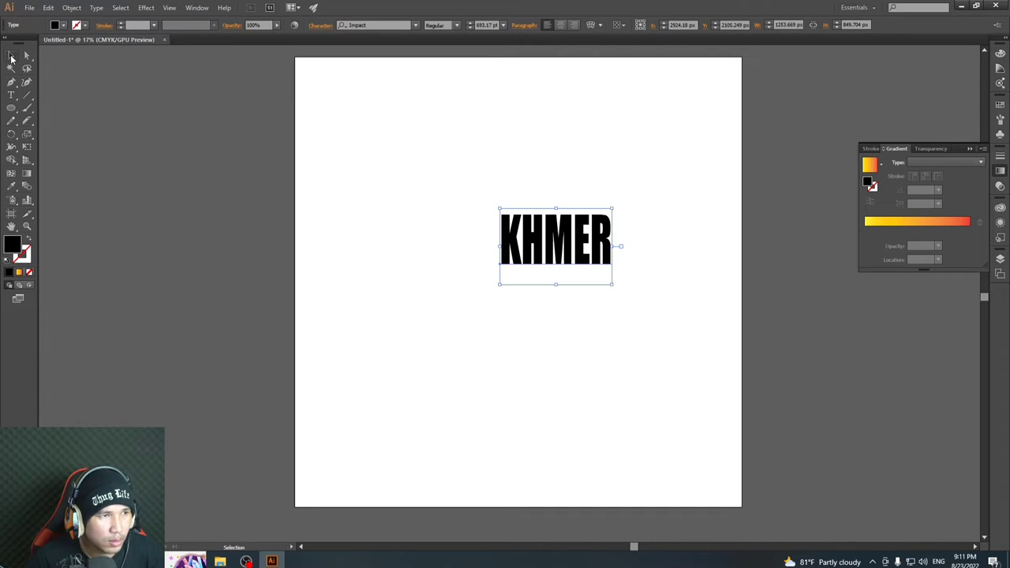
pyautogui.moveTo(597, 256); pyautogui.dragTo(451, 230)
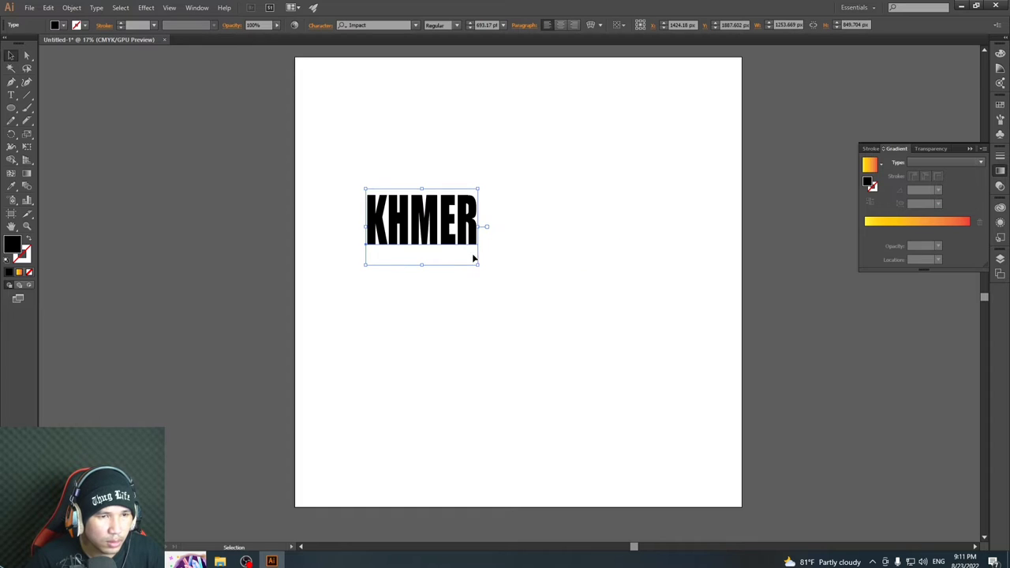
pyautogui.moveTo(477, 266); pyautogui.dragTo(541, 280)
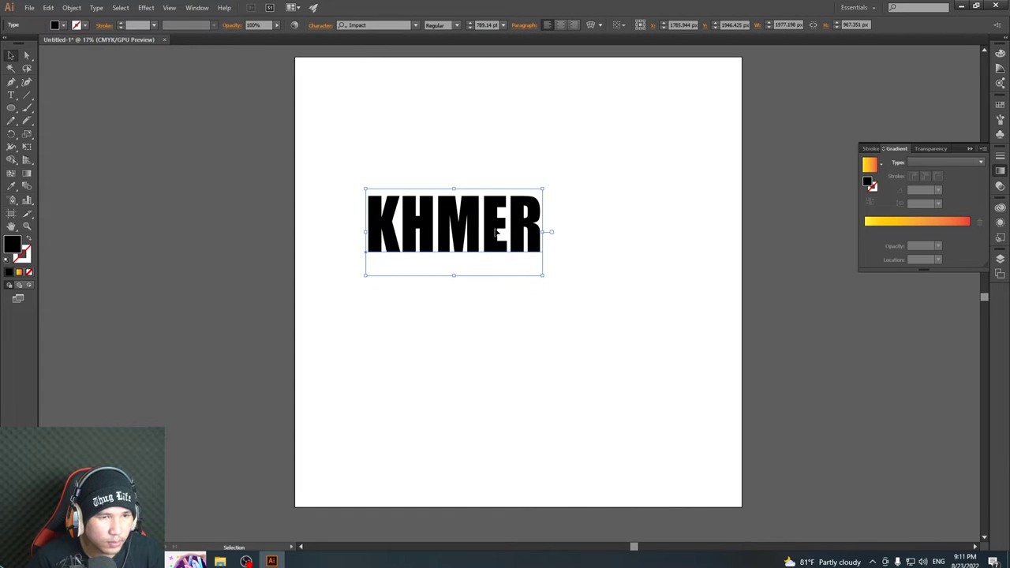
# Duplicate KHMER directly below and retype the copy as LOVE
pyautogui.keyDown('alt'); pyautogui.moveTo(497, 226); pyautogui.dragTo(494, 299); pyautogui.keyUp('alt')
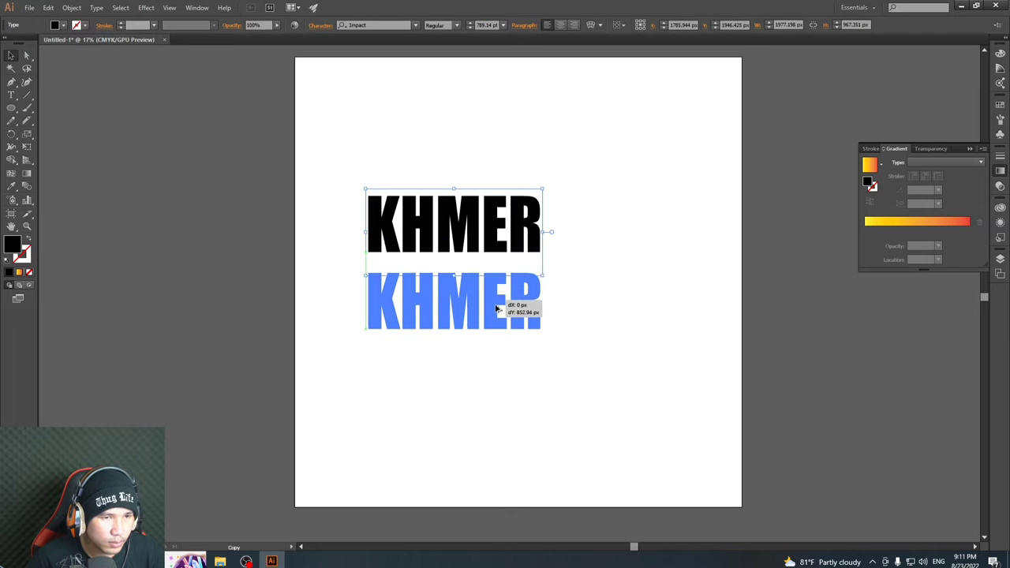
pyautogui.doubleClick(518, 303)
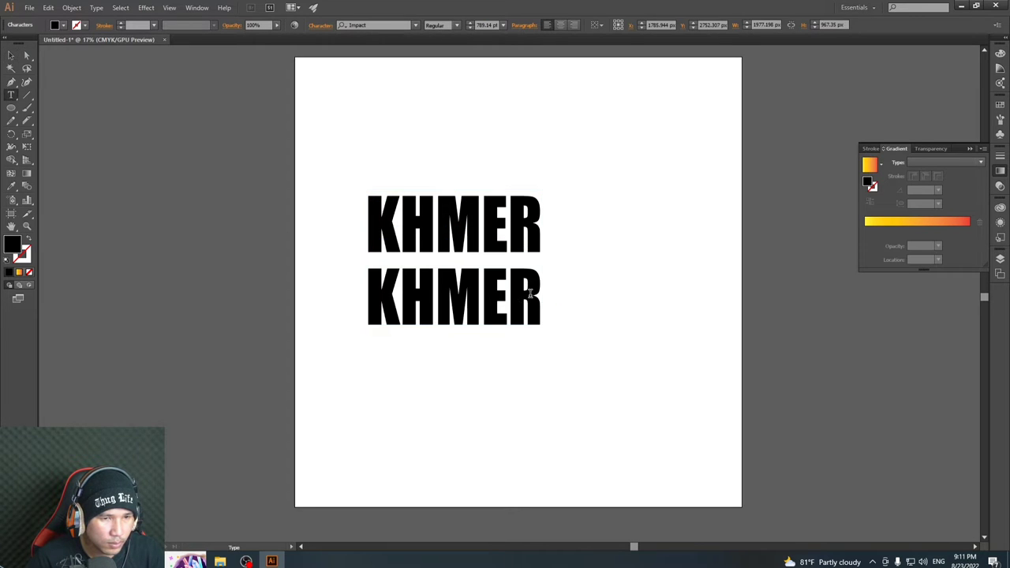
pyautogui.hotkey('ctrl', 'a')
pyautogui.write('LOV')
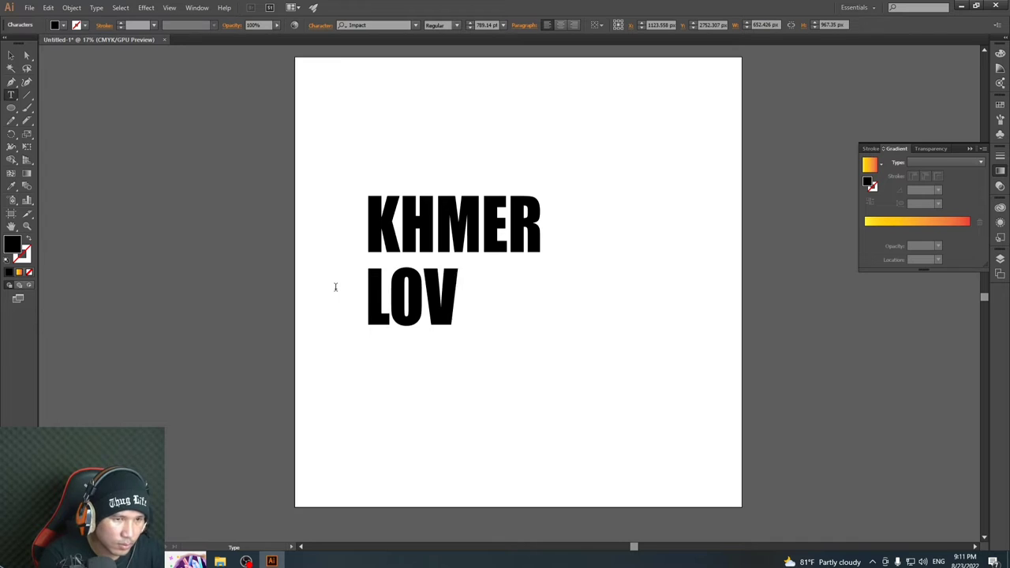
pyautogui.write('E')
pyautogui.click(11, 57)
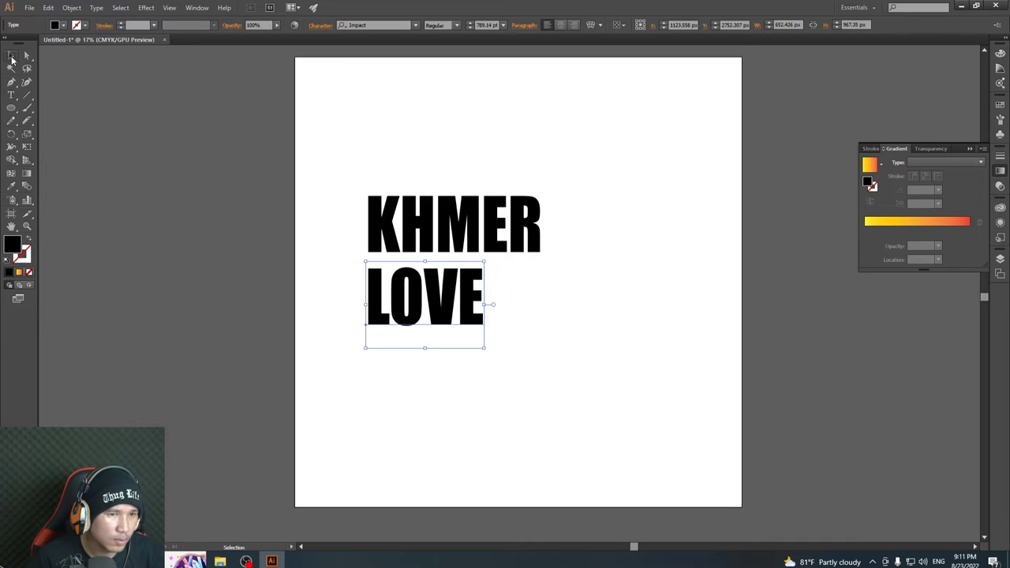
# Stack KHMER, LOVE and a second KHMER copy at the artboard's lower left
pyautogui.moveTo(409, 212); pyautogui.dragTo(344, 459)
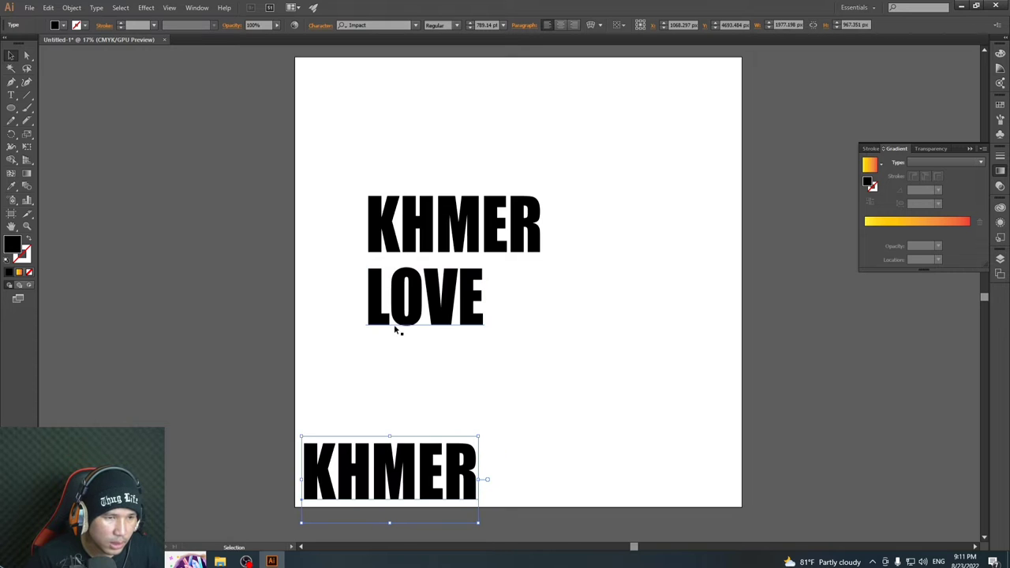
pyautogui.moveTo(400, 275); pyautogui.dragTo(335, 384)
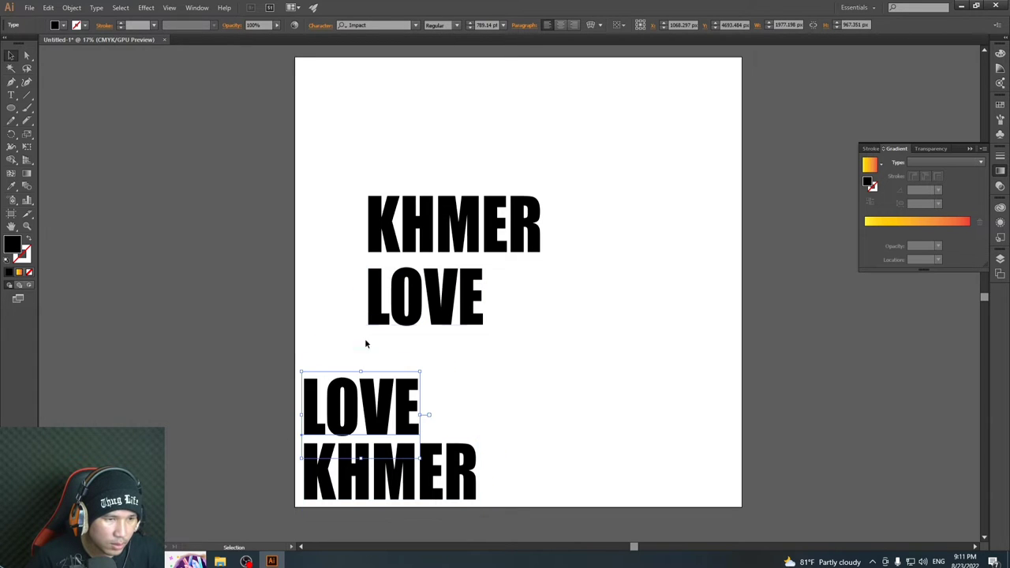
pyautogui.hotkey('ctrl', 'z')
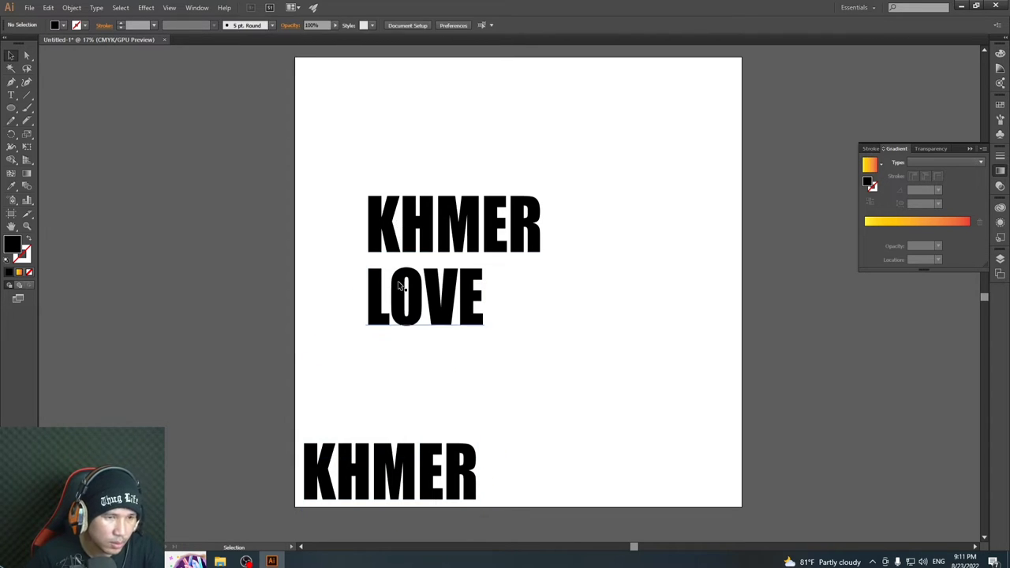
pyautogui.moveTo(401, 281); pyautogui.dragTo(336, 391)
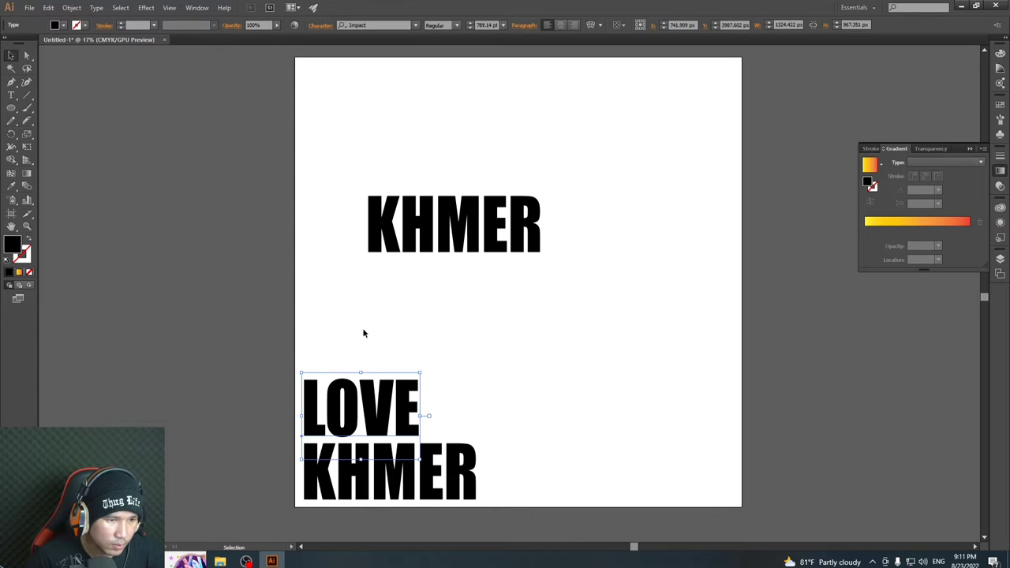
pyautogui.moveTo(392, 228); pyautogui.dragTo(328, 349)
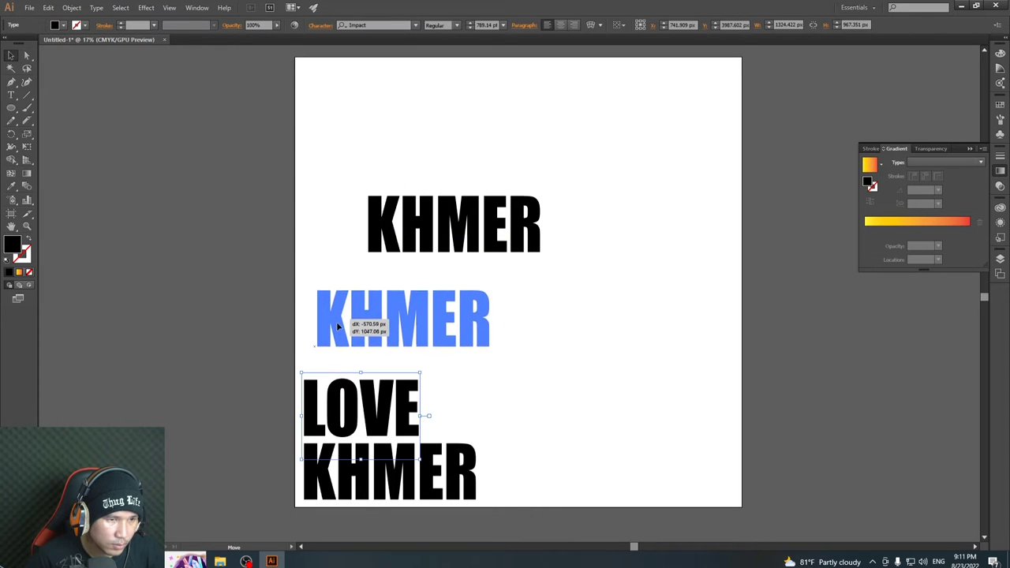
pyautogui.click(520, 277)
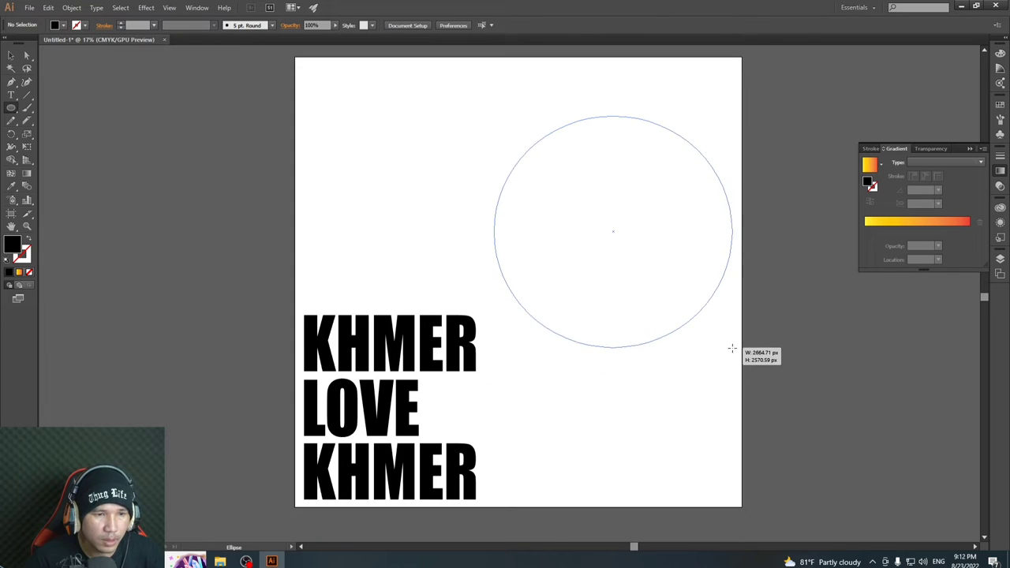
# Draw a large black circle at the page's upper right and nudge it up-left
pyautogui.moveTo(517, 146); pyautogui.dragTo(732, 348)
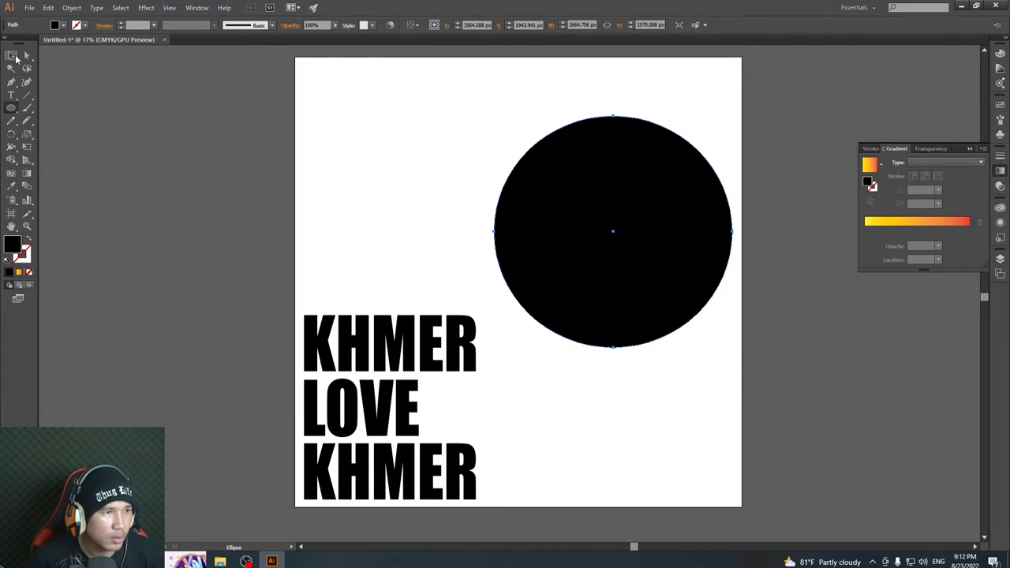
pyautogui.click(14, 57)
pyautogui.moveTo(599, 152); pyautogui.dragTo(558, 124)
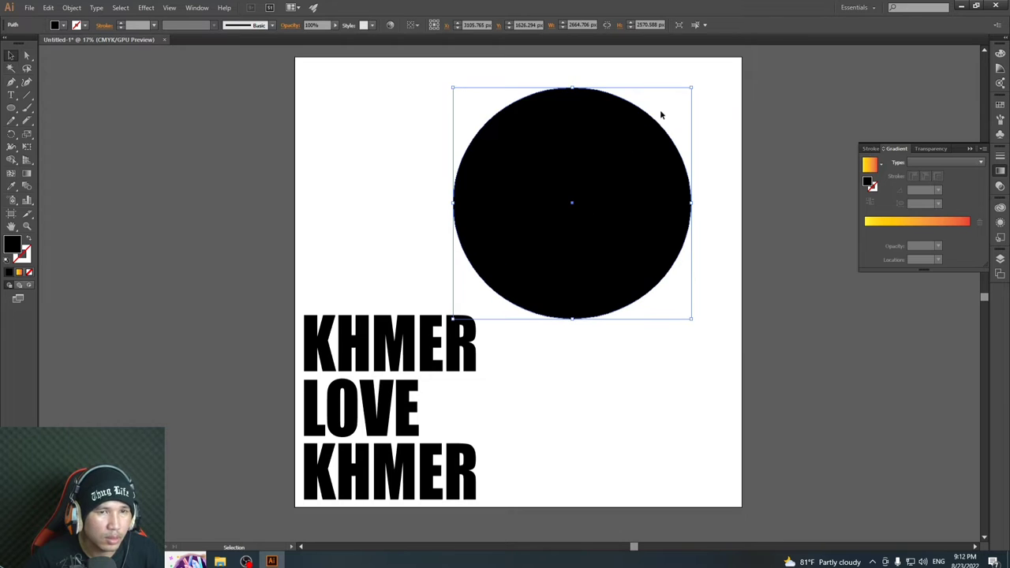
pyautogui.click(710, 111)
# Fill the top KHMER blue, LOVE red and the bottom KHMER blue
pyautogui.click(424, 334)
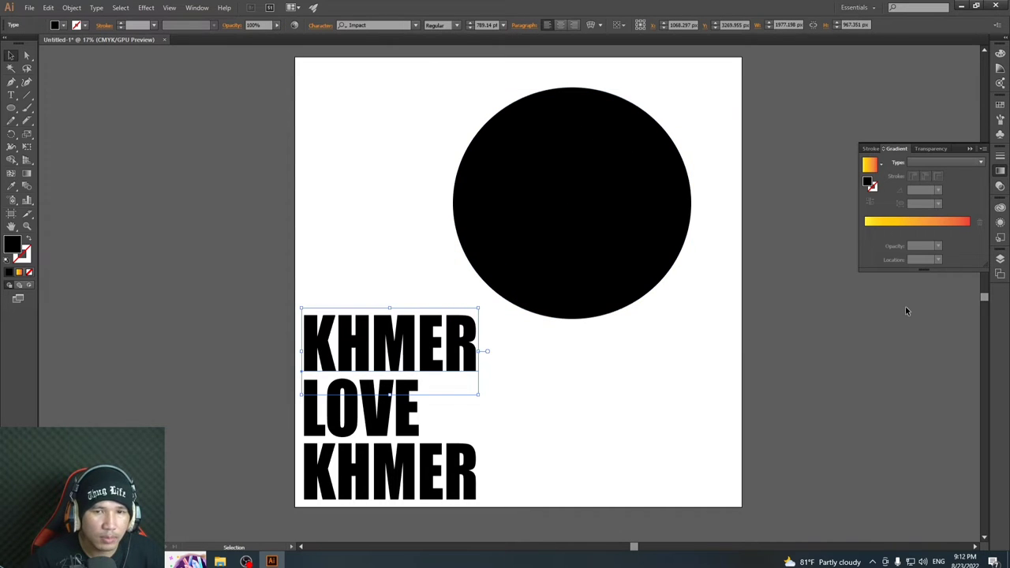
pyautogui.click(65, 25)
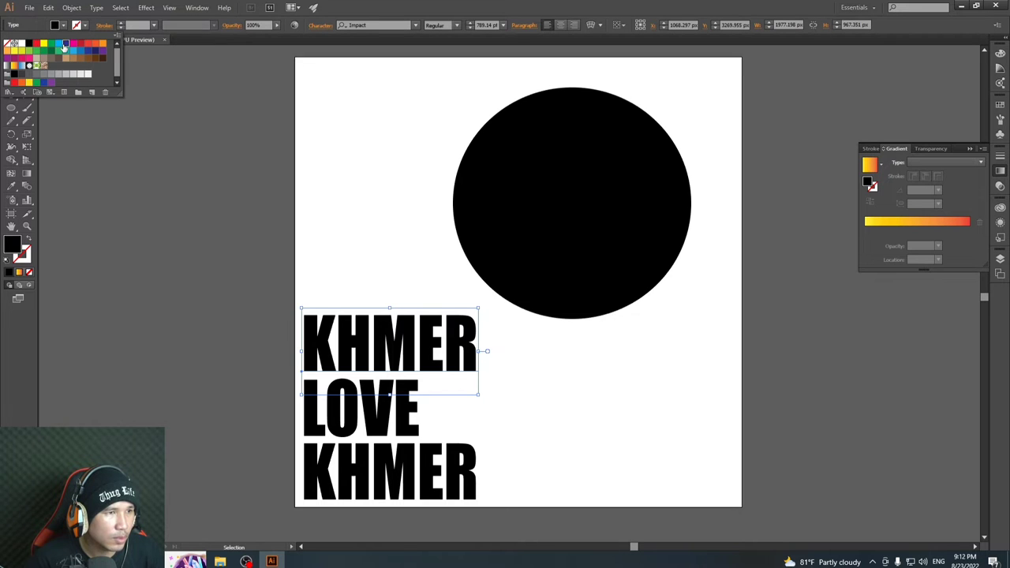
pyautogui.click(64, 46)
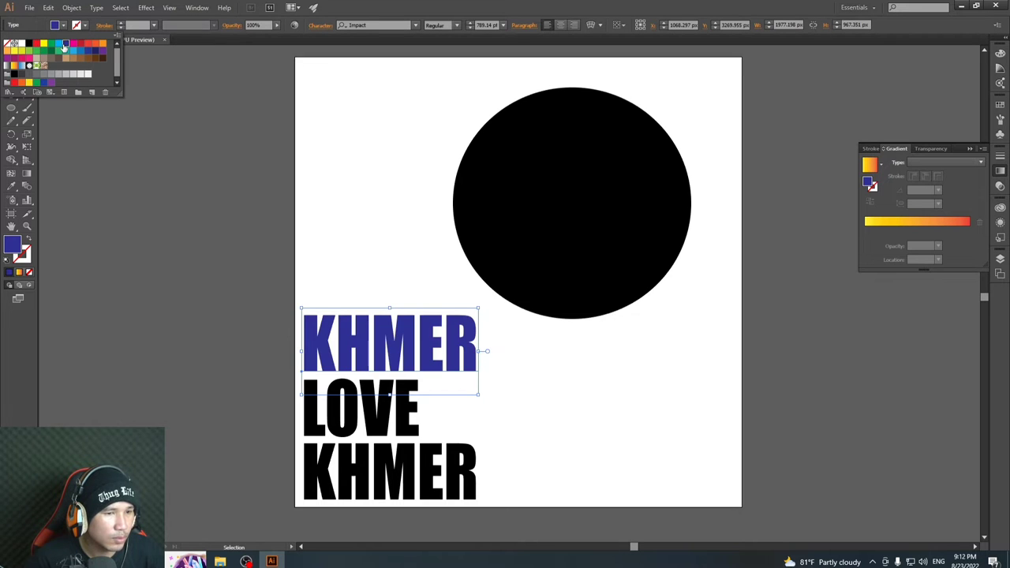
pyautogui.click(183, 180)
pyautogui.click(379, 418)
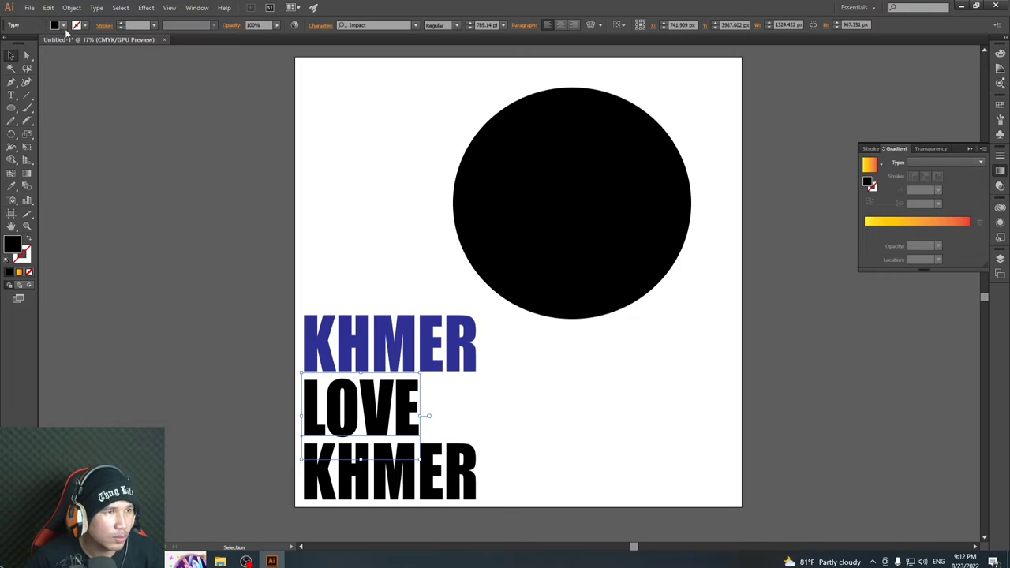
pyautogui.click(64, 26)
pyautogui.click(36, 44)
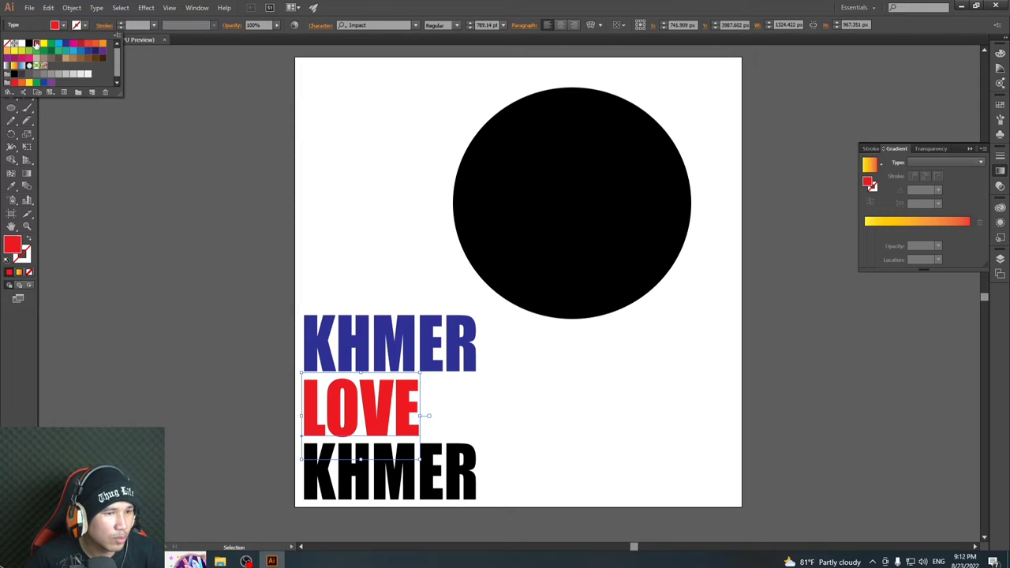
pyautogui.click(202, 199)
pyautogui.click(457, 459)
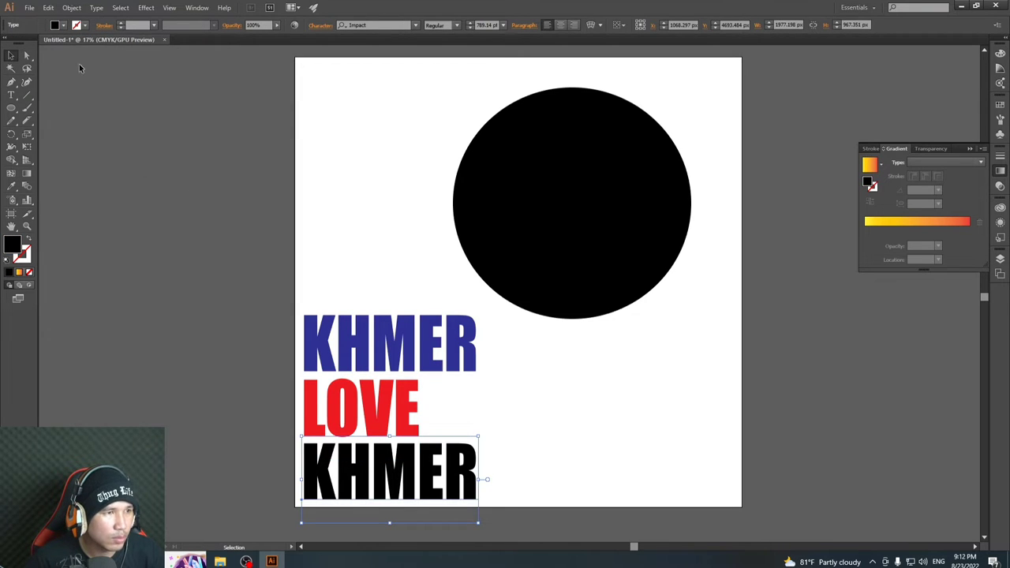
pyautogui.click(63, 26)
pyautogui.click(67, 43)
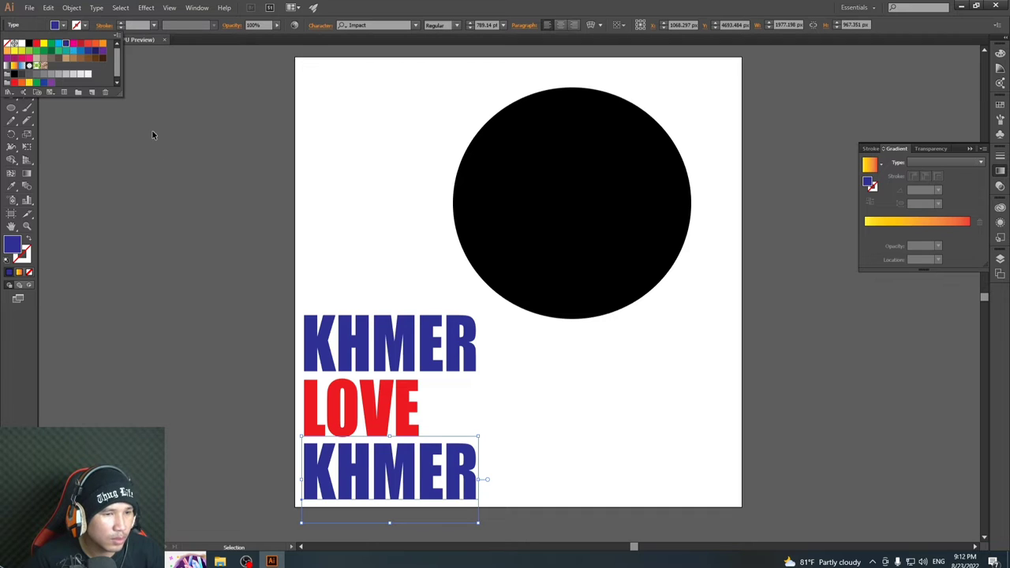
pyautogui.click(178, 208)
pyautogui.click(651, 401)
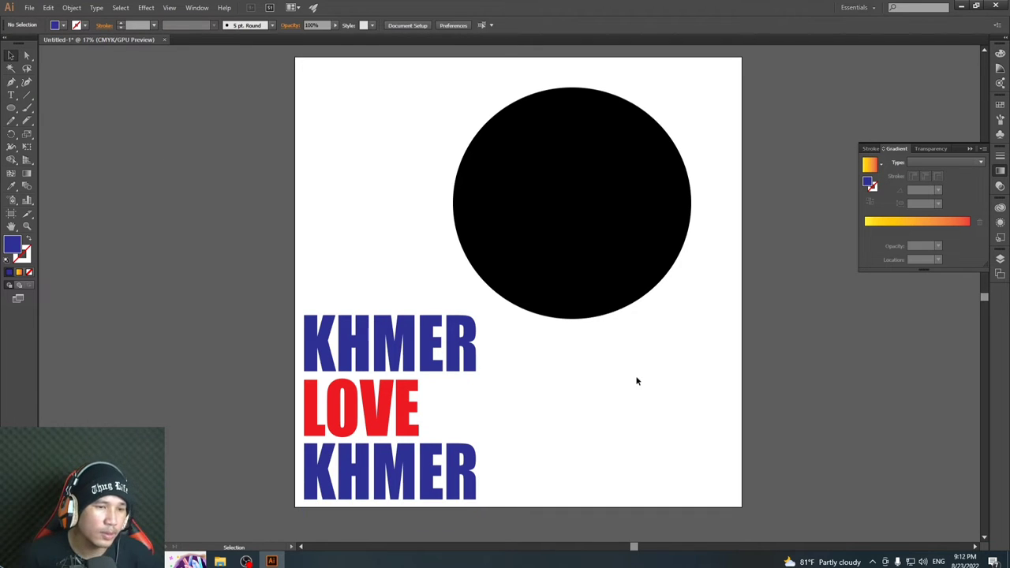
pyautogui.moveTo(406, 136); pyautogui.dragTo(600, 221)
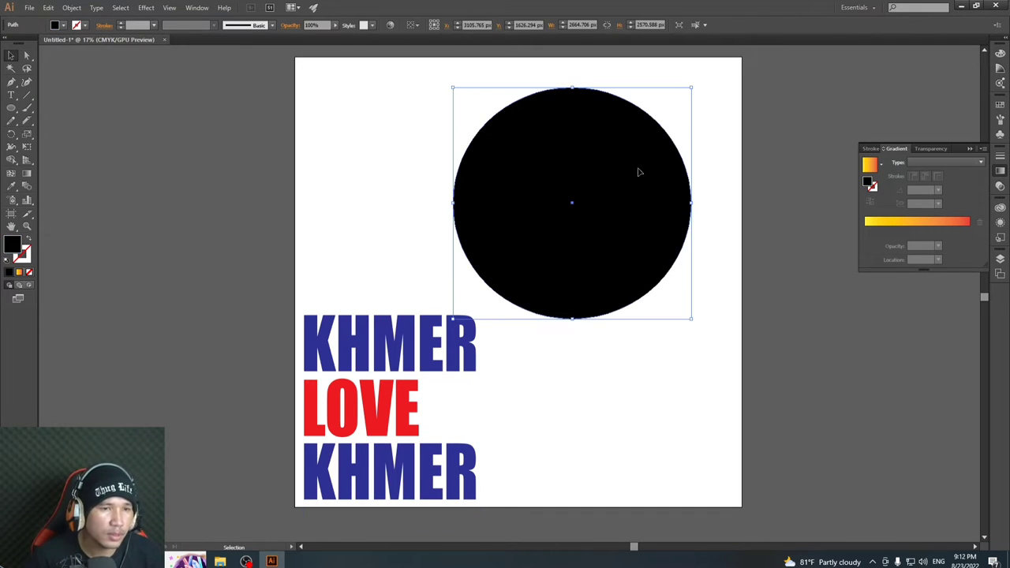
# Knife a wavy cut across the circle's lower part and move the lower piece down
pyautogui.click(29, 122)
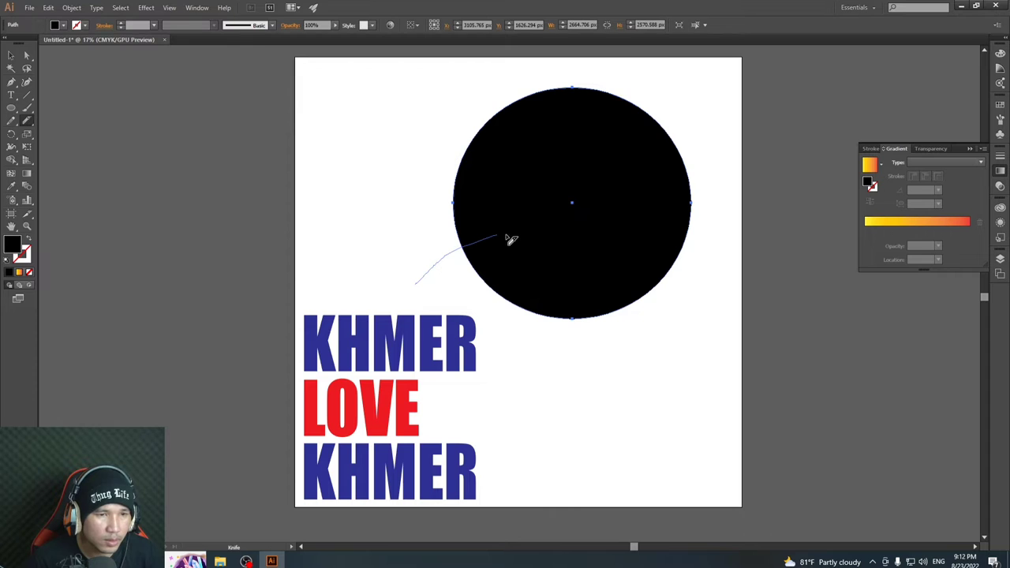
pyautogui.moveTo(753, 253); pyautogui.dragTo(754, 254)
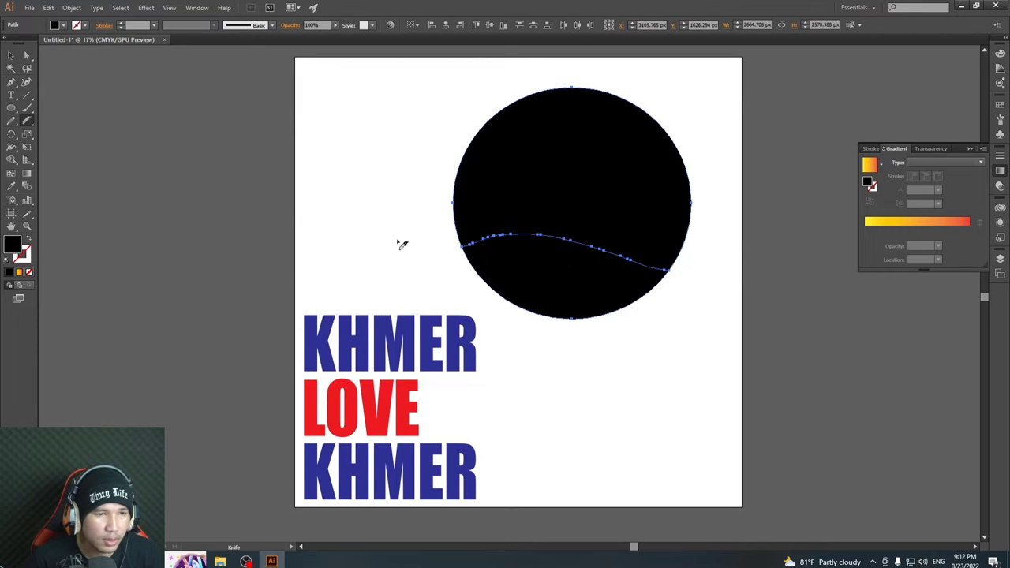
pyautogui.click(14, 56)
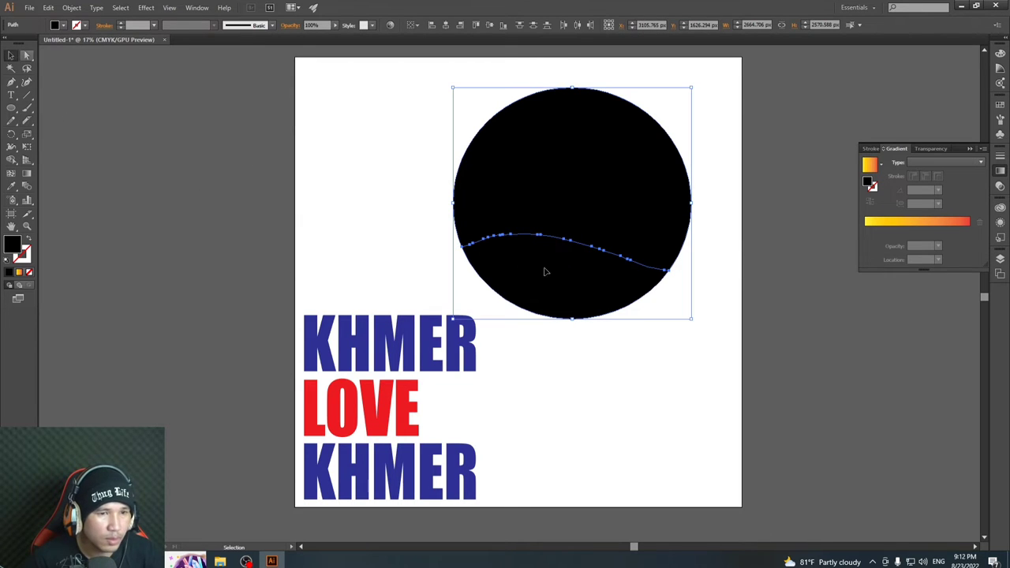
pyautogui.click(606, 345)
pyautogui.moveTo(573, 276); pyautogui.dragTo(575, 284)
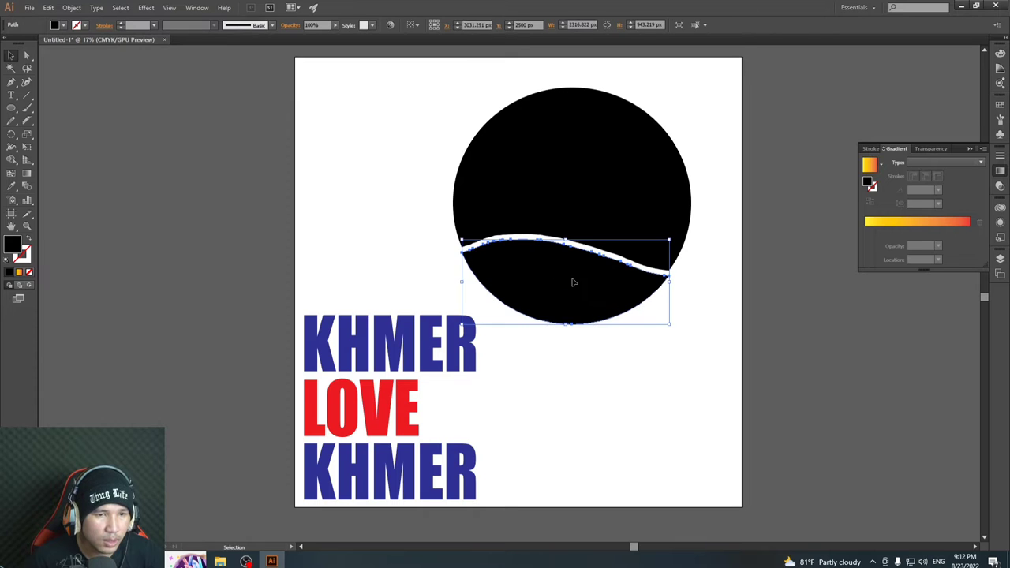
pyautogui.click(303, 137)
# Knife a second wavy cut across the upper part and move the top slice up
pyautogui.click(557, 170)
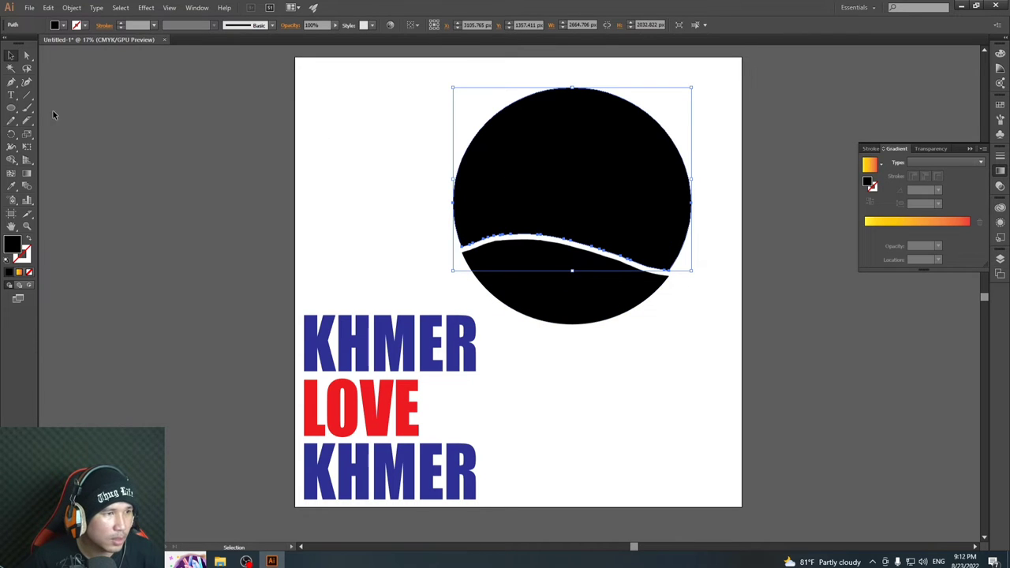
pyautogui.click(27, 120)
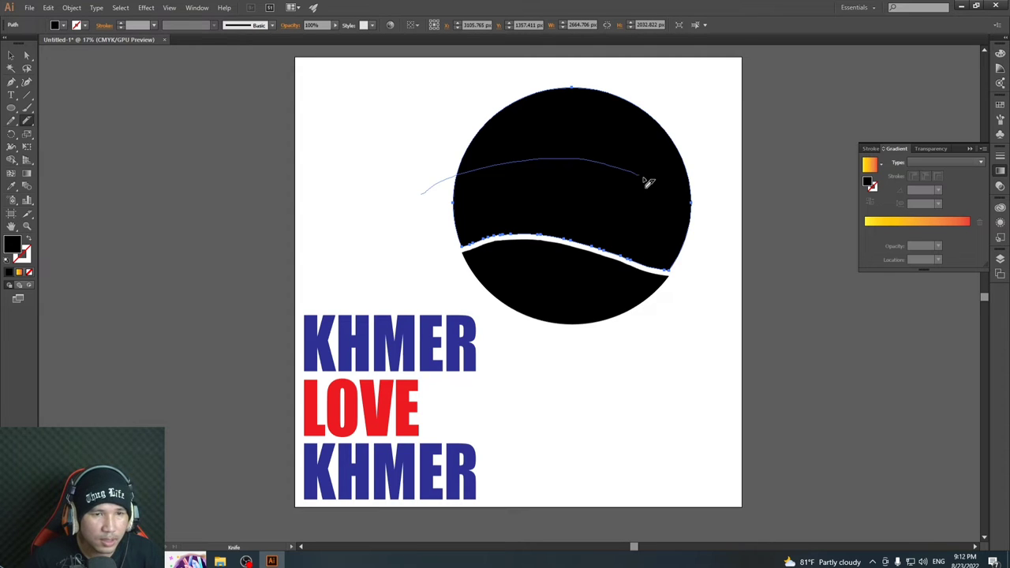
pyautogui.moveTo(697, 198); pyautogui.dragTo(742, 169)
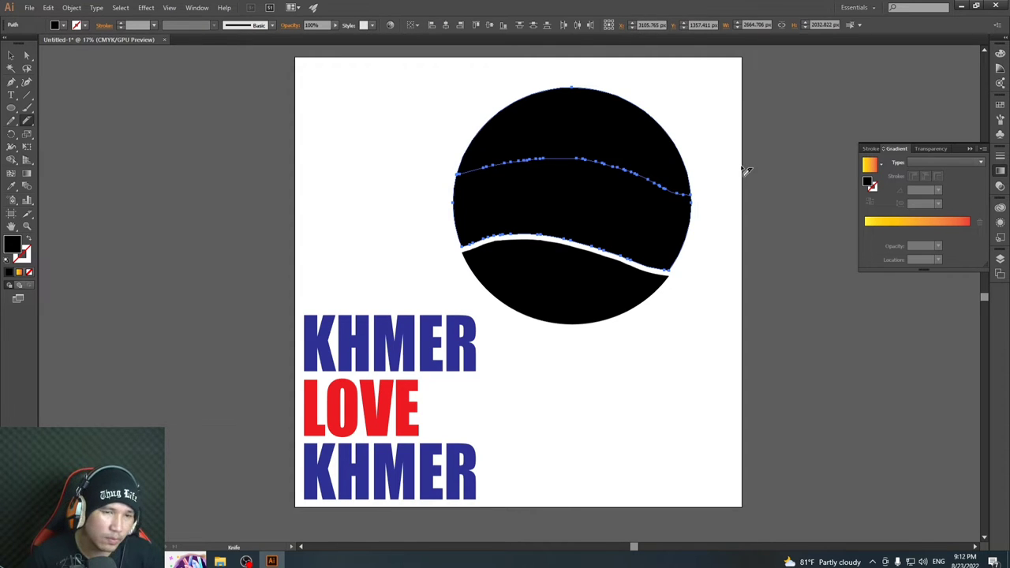
pyautogui.click(11, 55)
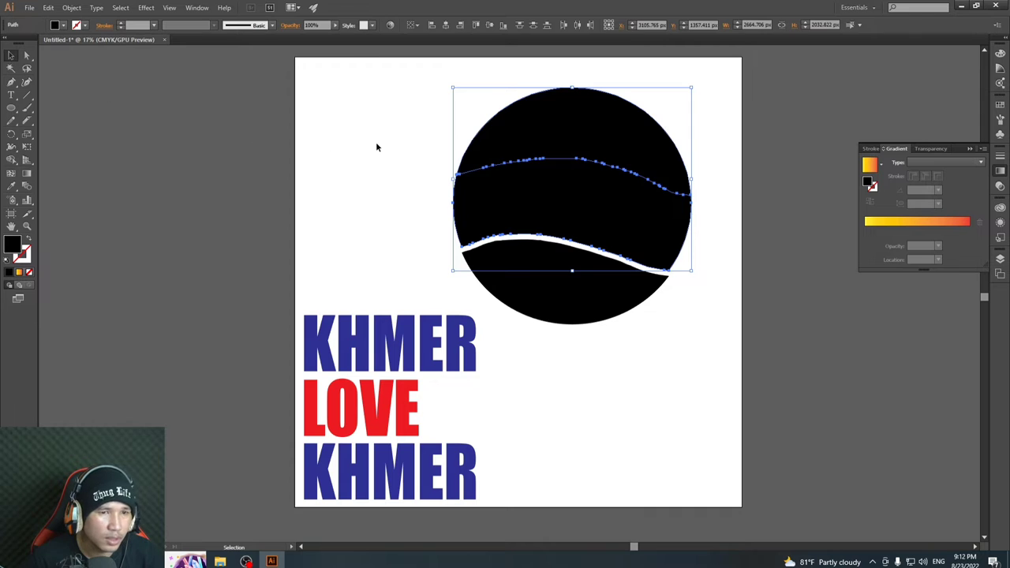
pyautogui.moveTo(552, 140); pyautogui.dragTo(554, 135)
pyautogui.click(717, 287)
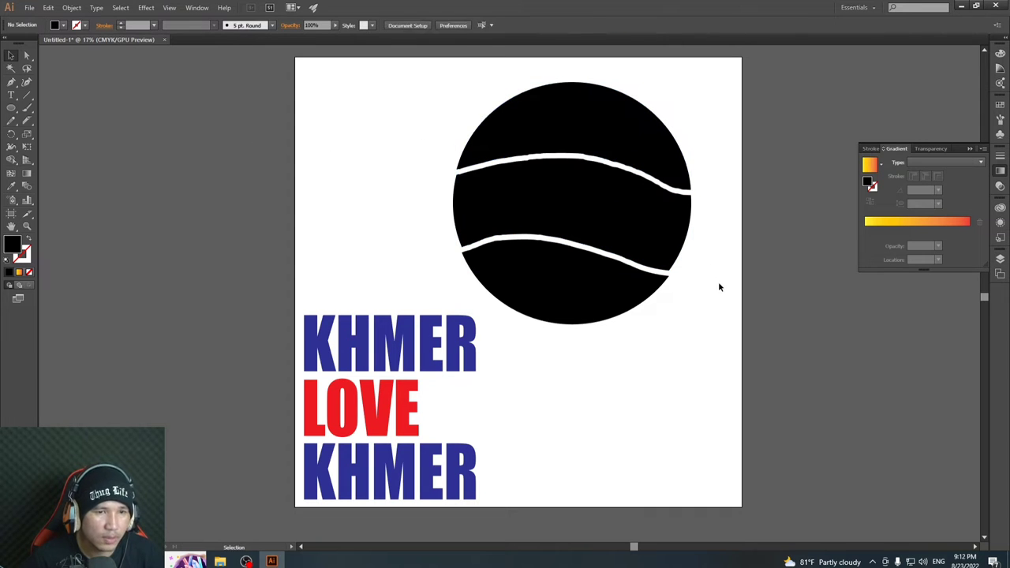
# Move KHMER, LOVE and KHMER against the circle's bands and select the top KHMER with the top slice
pyautogui.moveTo(365, 354); pyautogui.dragTo(486, 163)
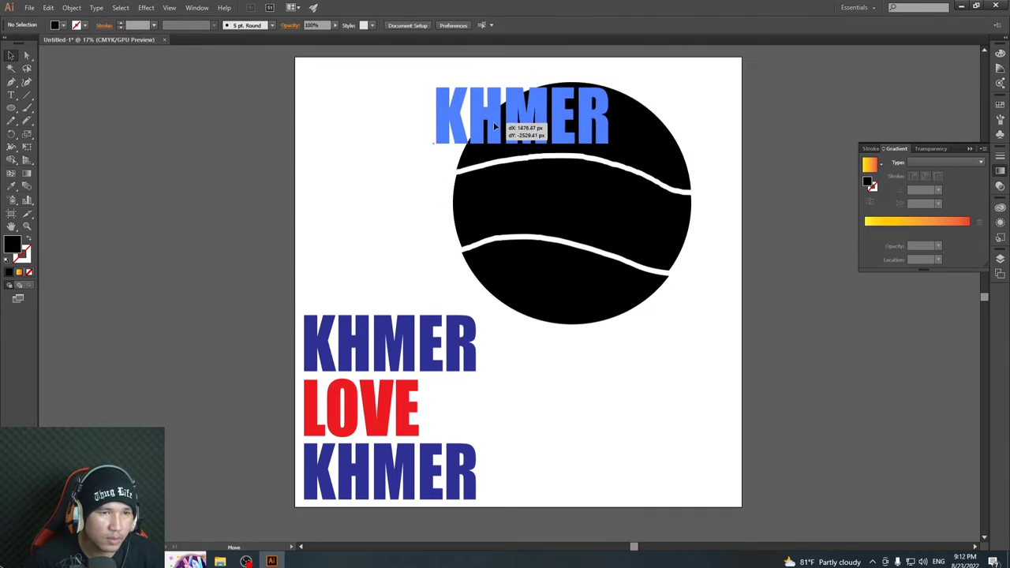
pyautogui.moveTo(377, 403); pyautogui.dragTo(476, 209)
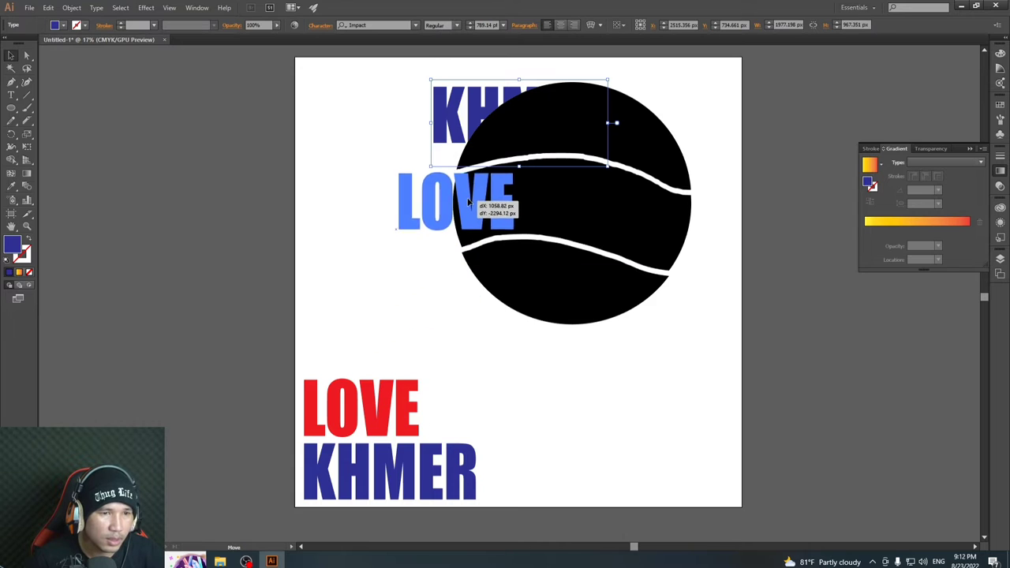
pyautogui.moveTo(401, 444); pyautogui.dragTo(506, 285)
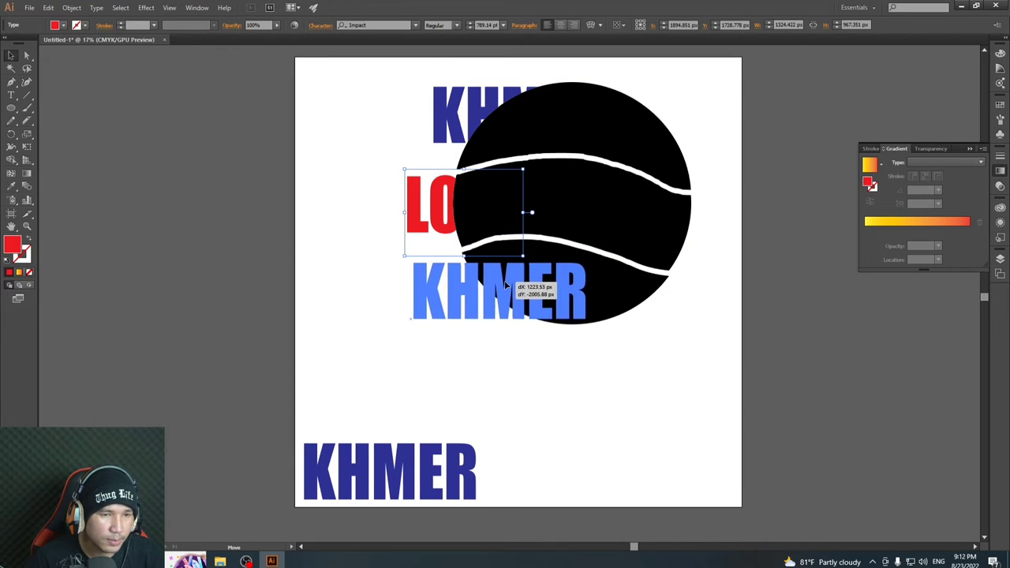
pyautogui.moveTo(505, 286); pyautogui.dragTo(507, 278)
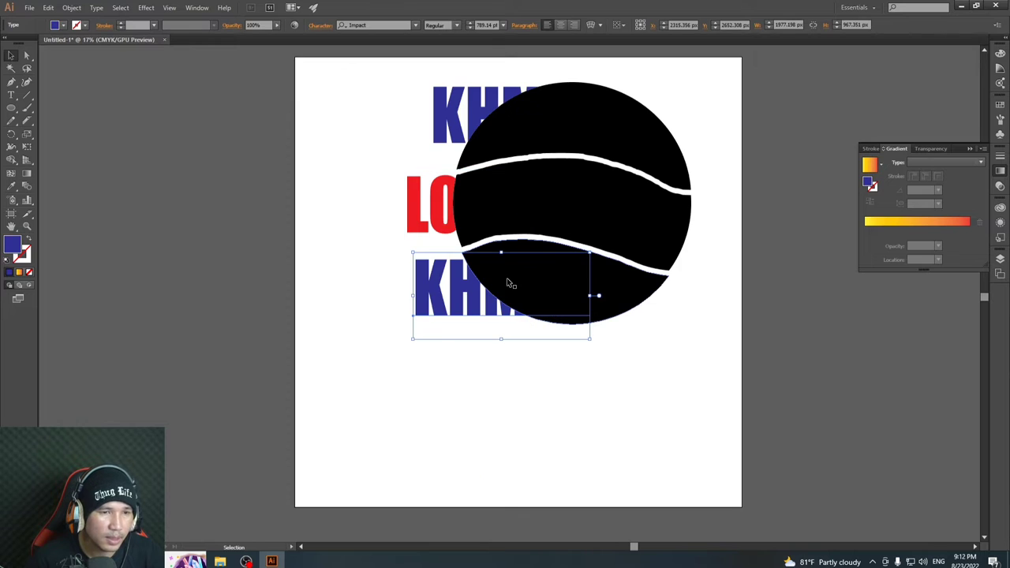
pyautogui.click(464, 404)
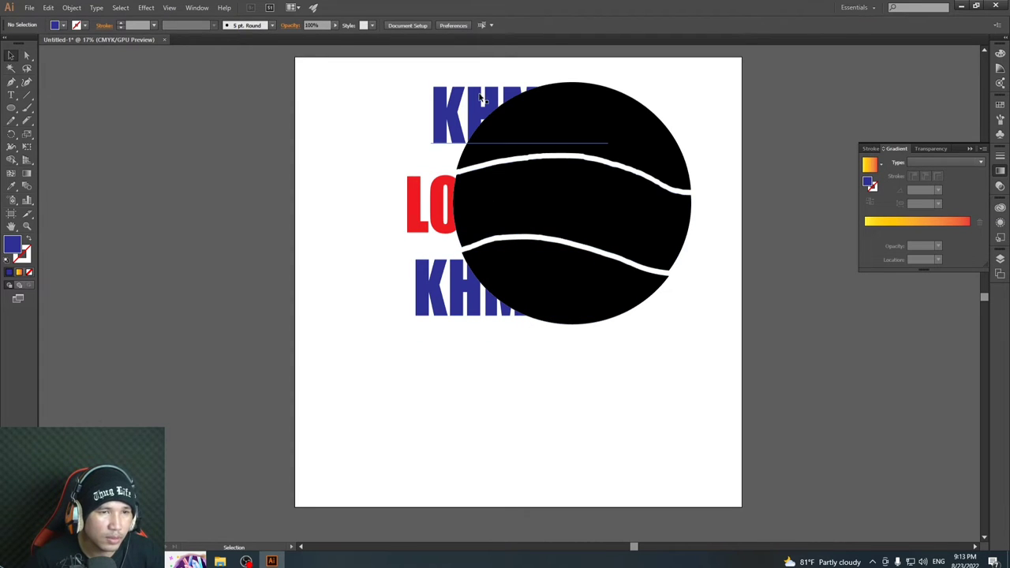
pyautogui.moveTo(405, 81); pyautogui.dragTo(574, 127)
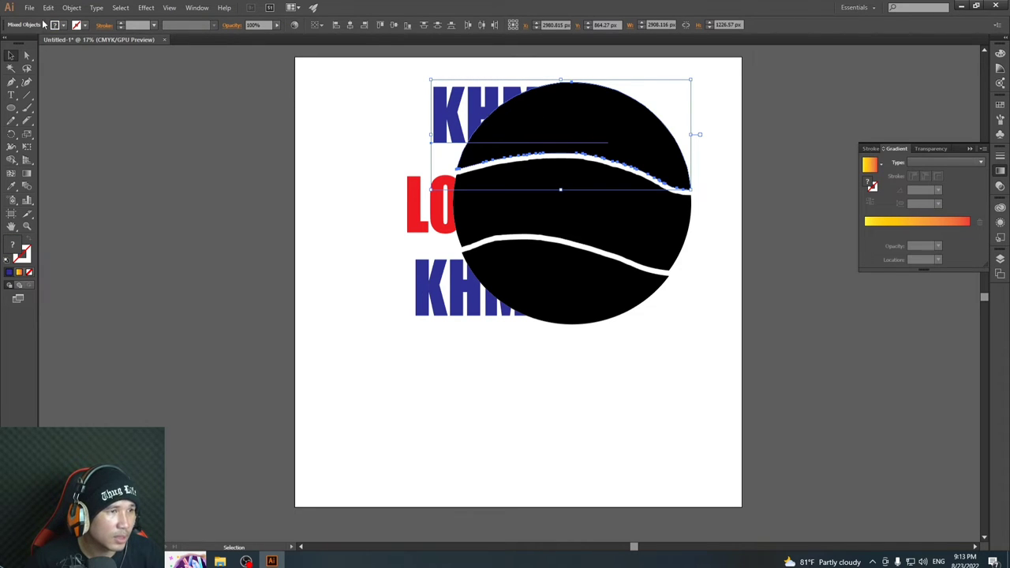
# Warp top KHMER, LOVE and lower KHMER into their circle bands with Envelope Distort Make with Top Object
pyautogui.click(71, 9)
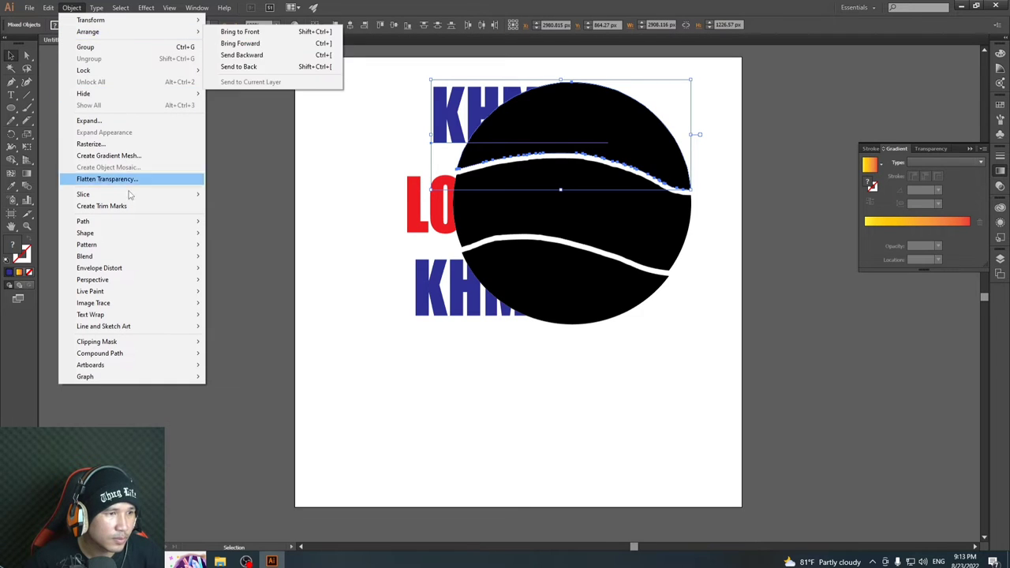
pyautogui.moveTo(100, 268)
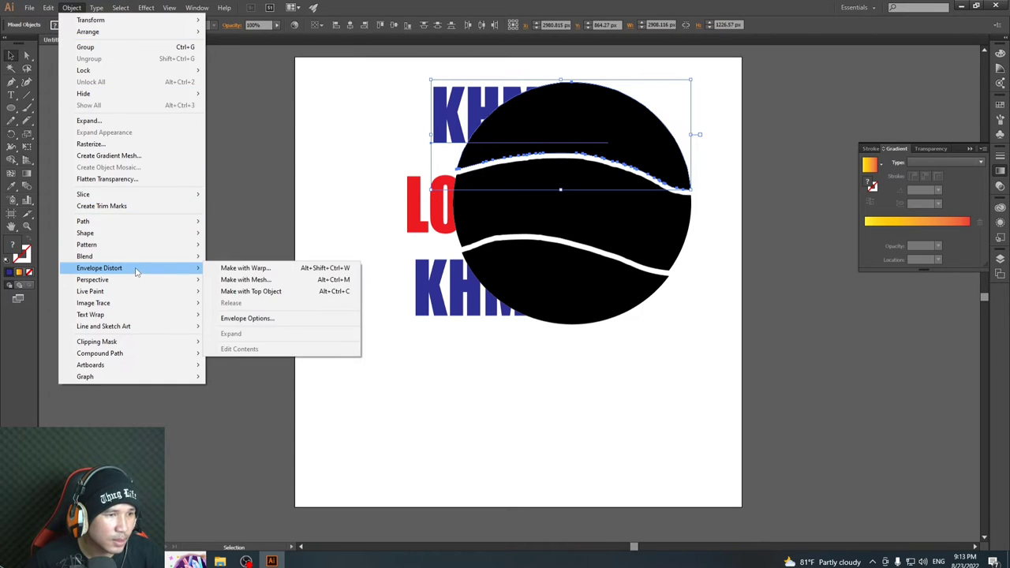
pyautogui.click(267, 292)
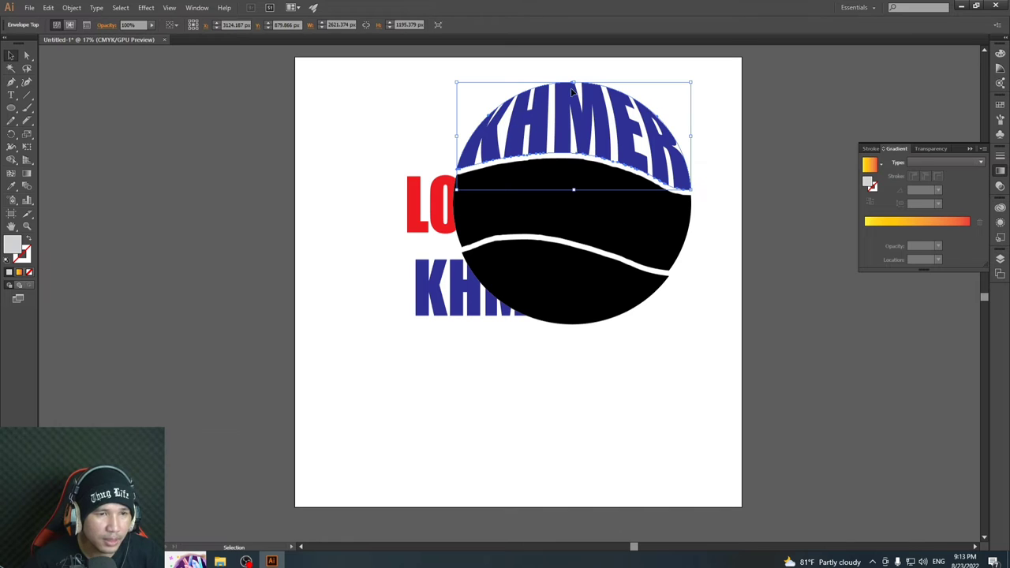
pyautogui.click(353, 189)
pyautogui.moveTo(377, 199); pyautogui.dragTo(506, 222)
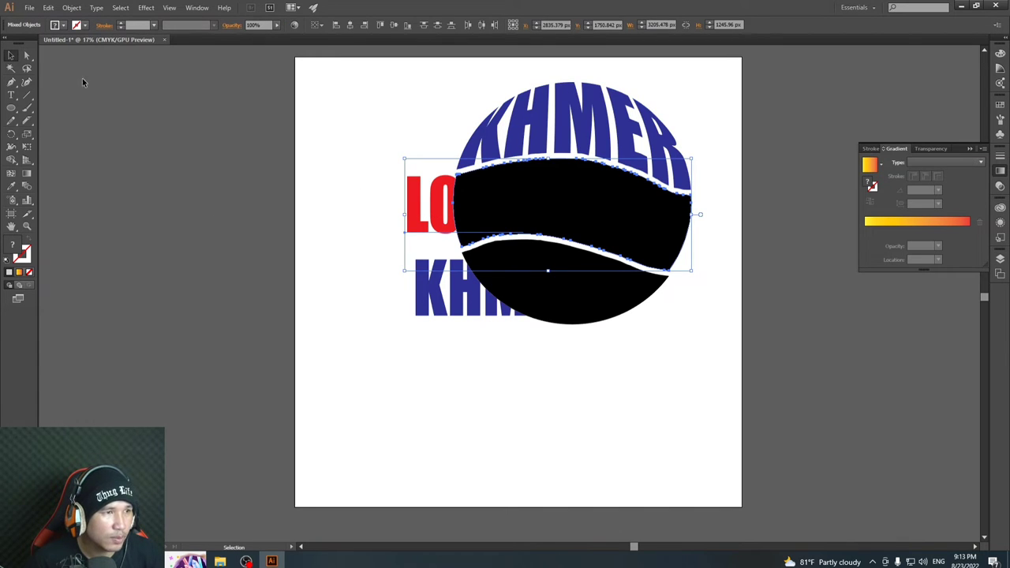
pyautogui.click(70, 8)
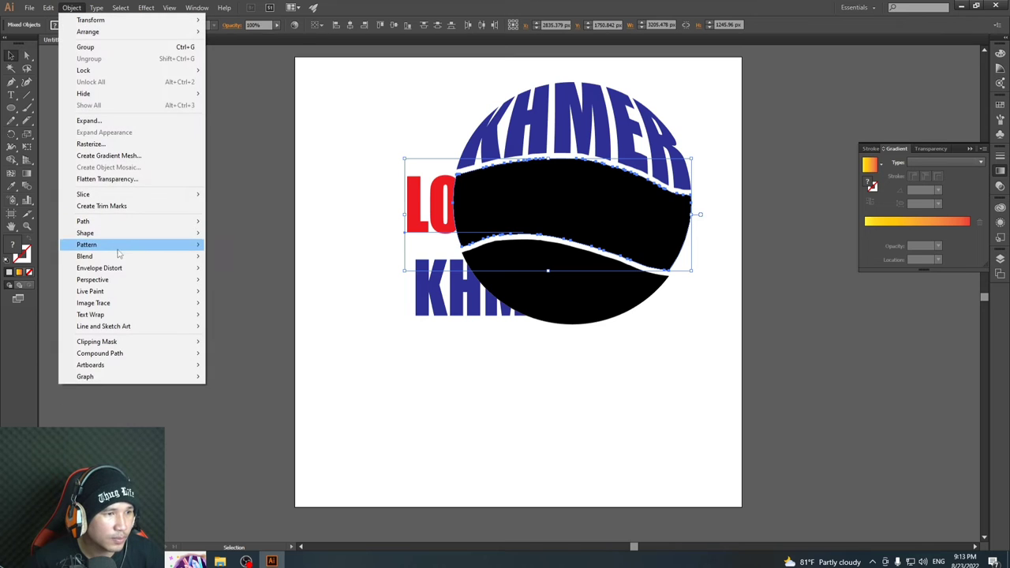
pyautogui.moveTo(100, 268)
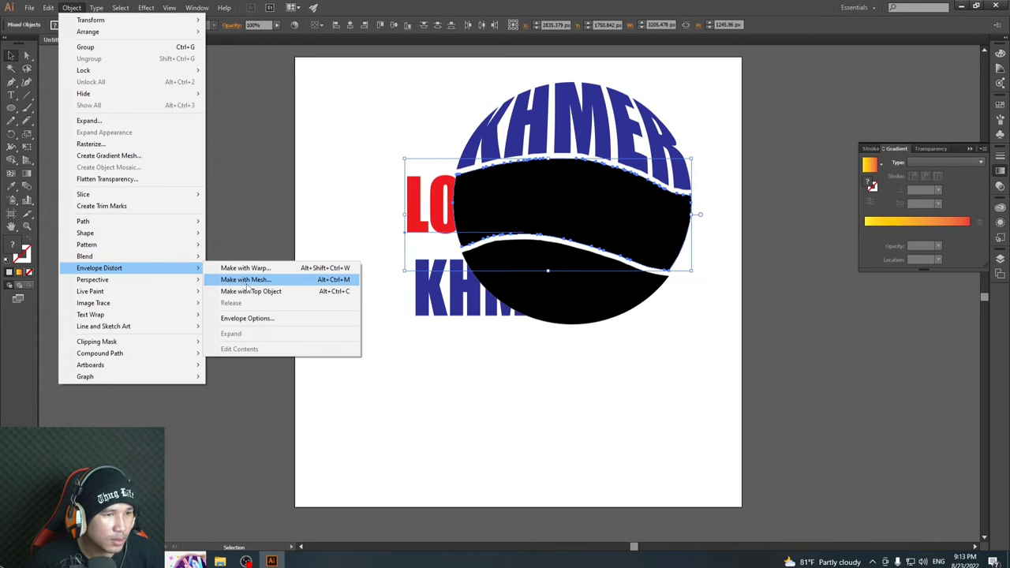
pyautogui.click(268, 292)
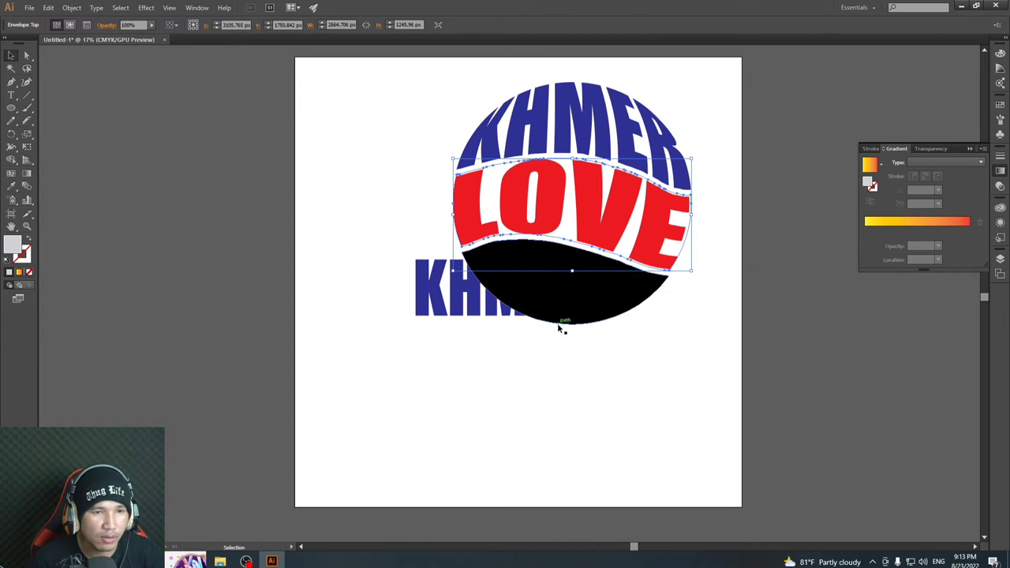
pyautogui.click(449, 363)
pyautogui.moveTo(403, 282); pyautogui.dragTo(575, 318)
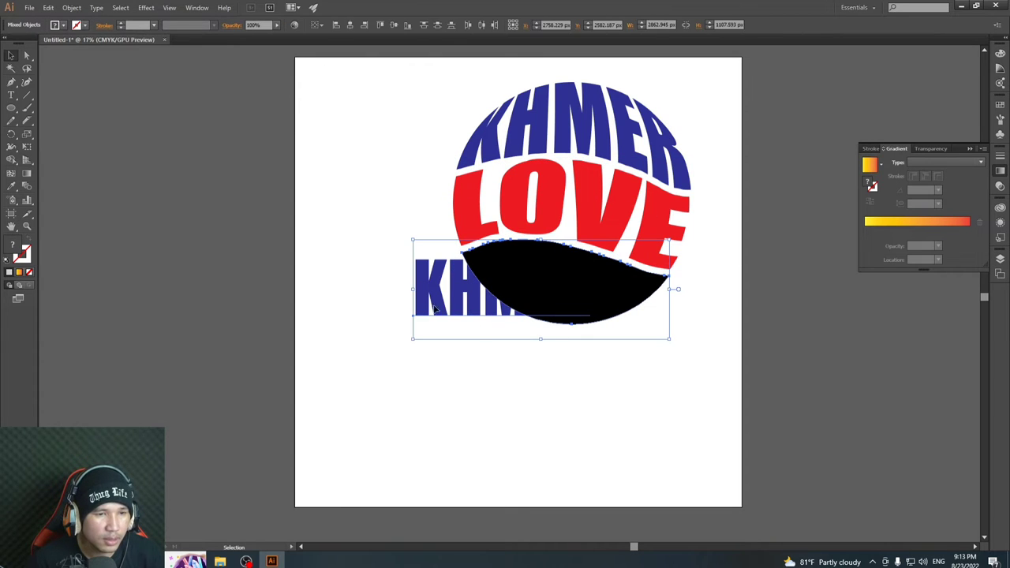
pyautogui.click(71, 8)
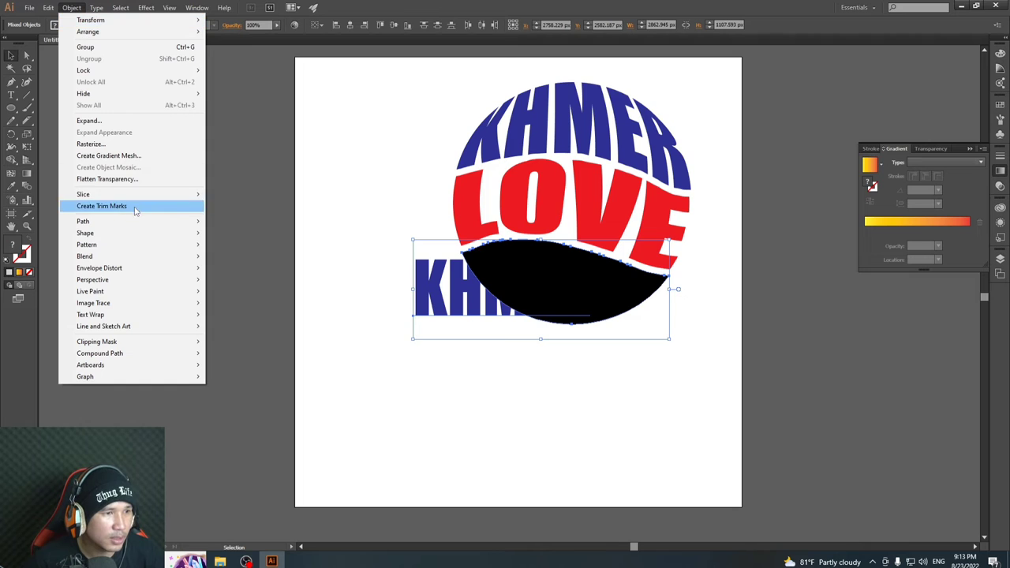
pyautogui.moveTo(99, 268)
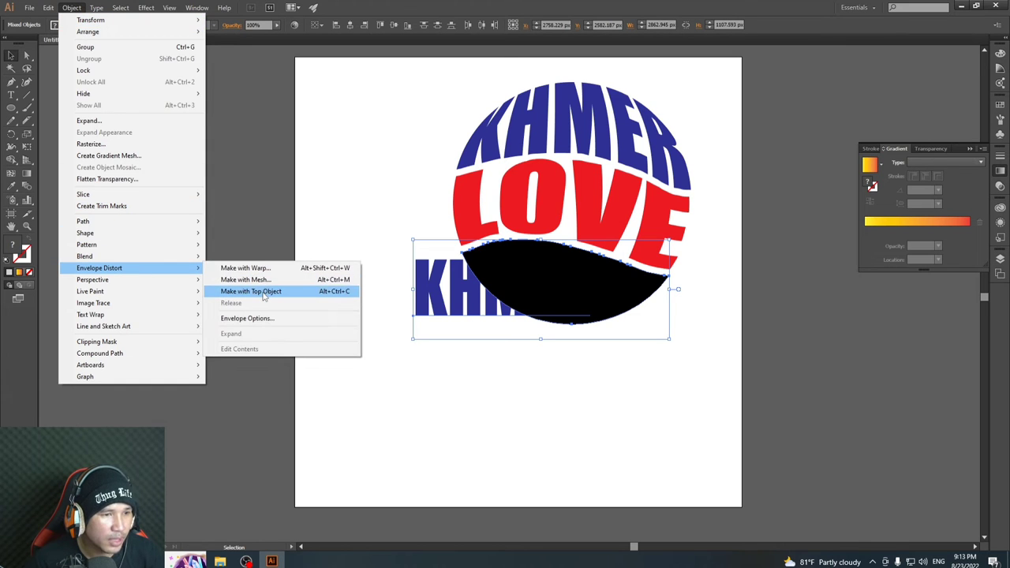
pyautogui.click(264, 293)
pyautogui.click(527, 355)
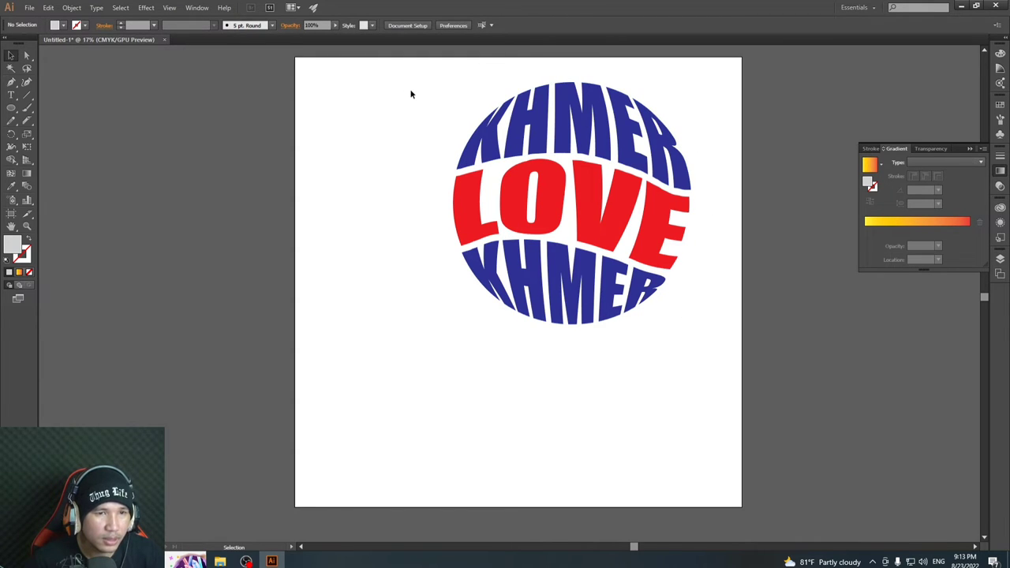
# Select the whole badge, expand it into plain paths, and group them
pyautogui.moveTo(416, 97); pyautogui.dragTo(670, 331)
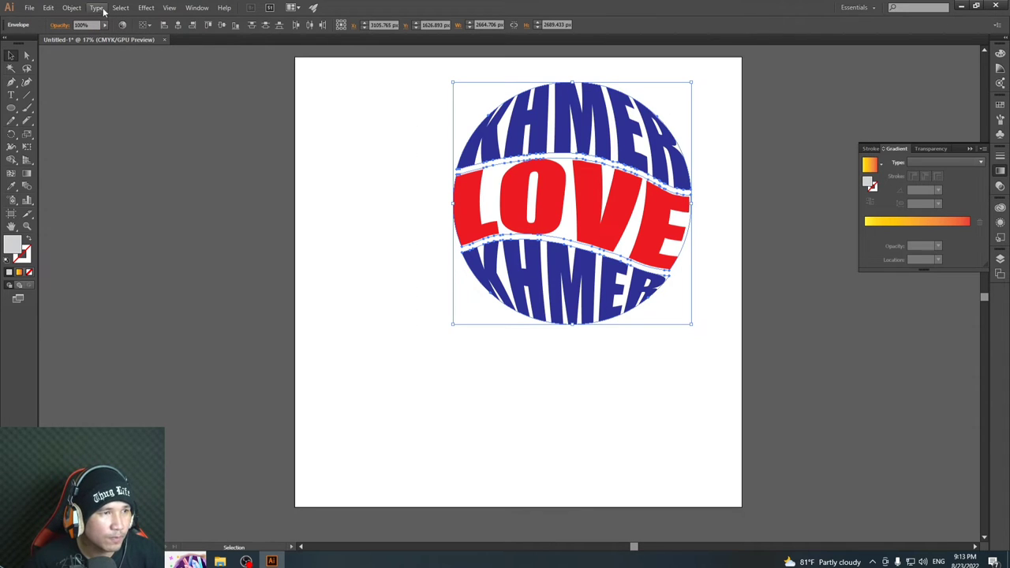
pyautogui.click(73, 8)
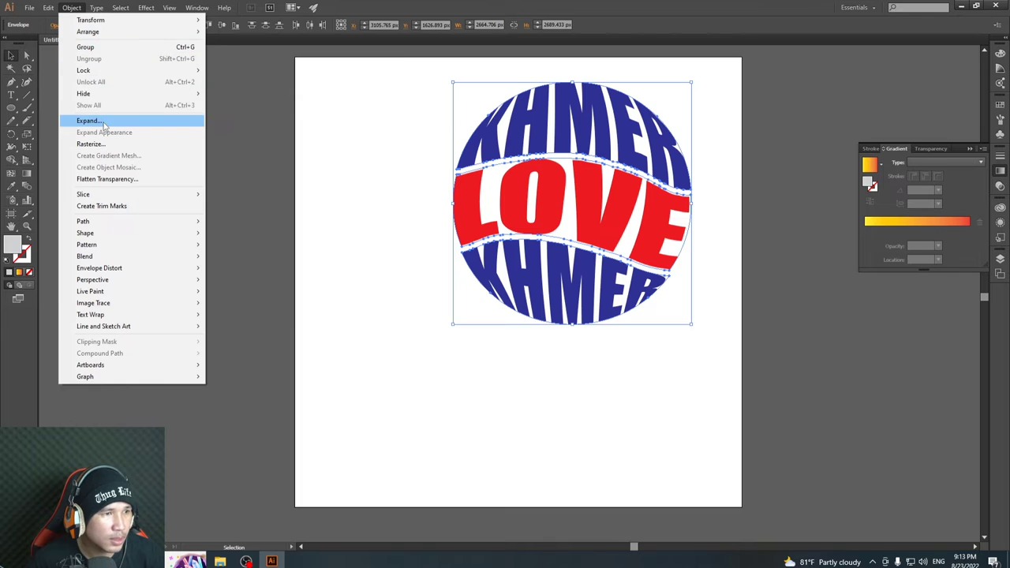
pyautogui.click(89, 121)
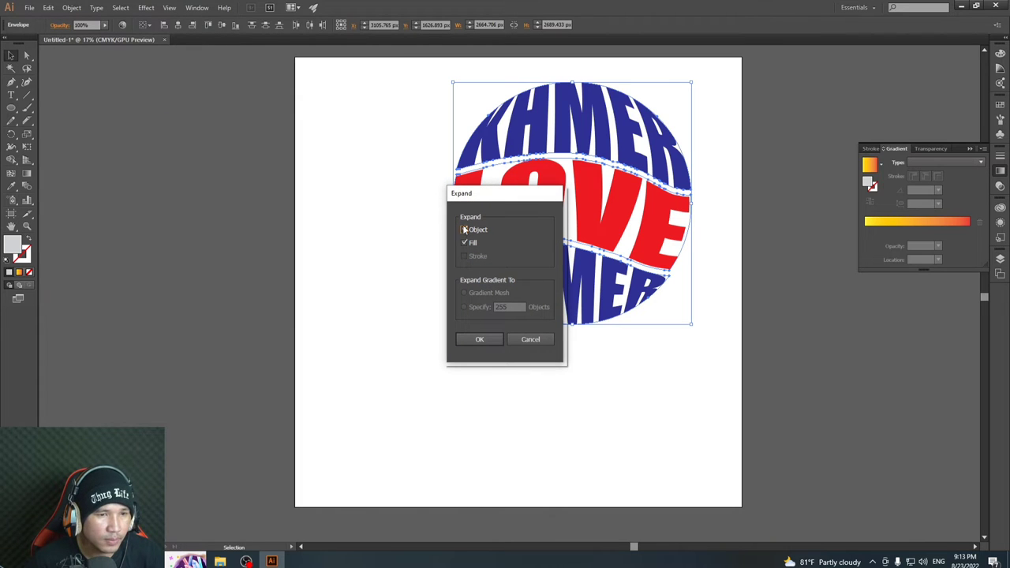
pyautogui.click(495, 343)
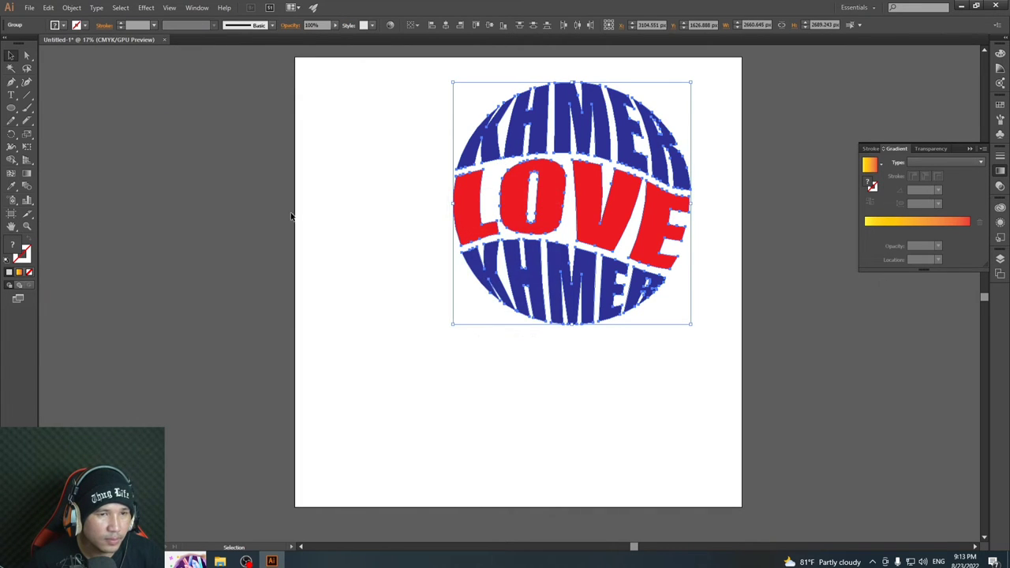
pyautogui.click(73, 8)
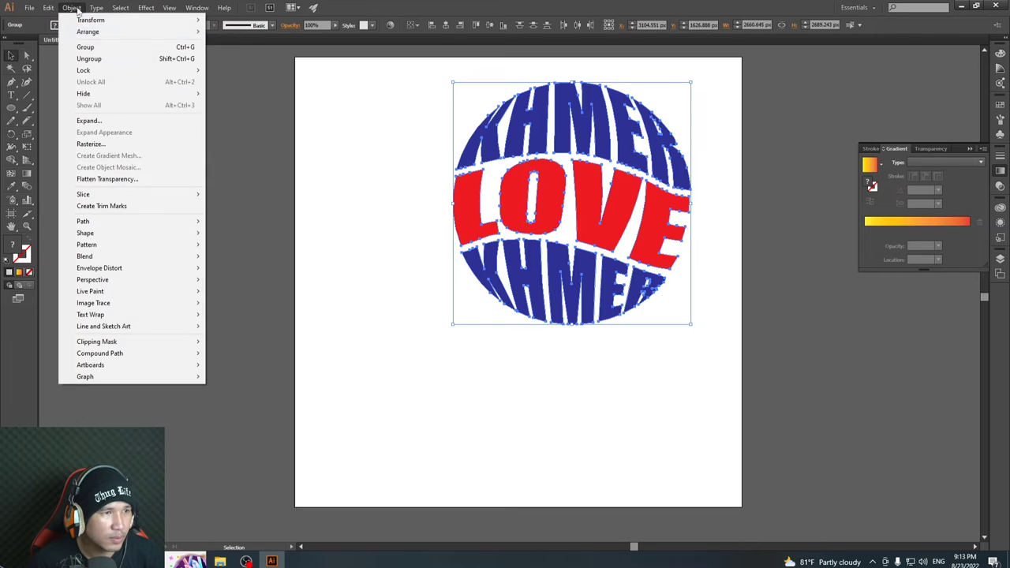
pyautogui.click(89, 47)
# Move the badge further left and paste a duplicate of it
pyautogui.moveTo(471, 113); pyautogui.dragTo(399, 136)
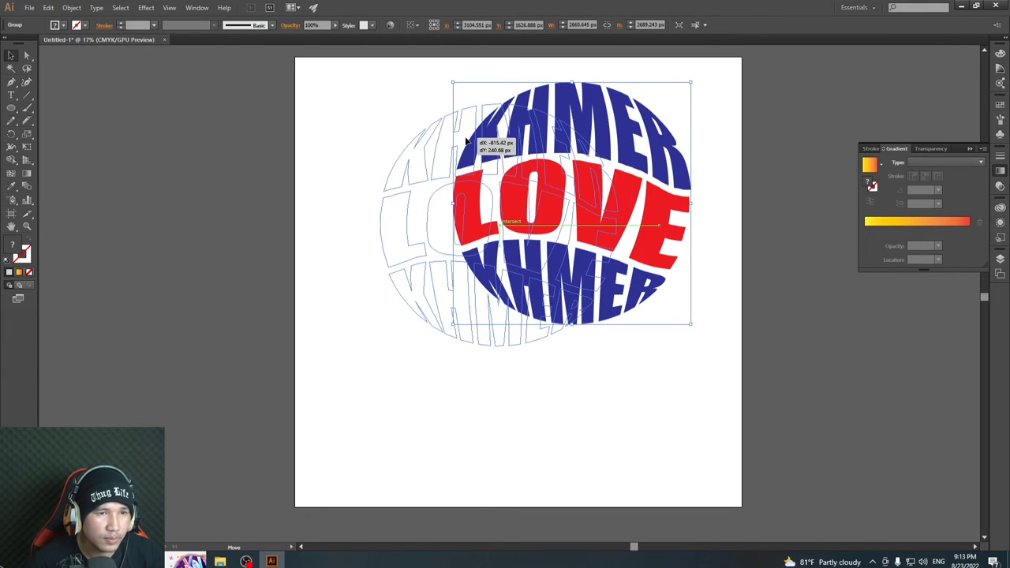
pyautogui.click(48, 8)
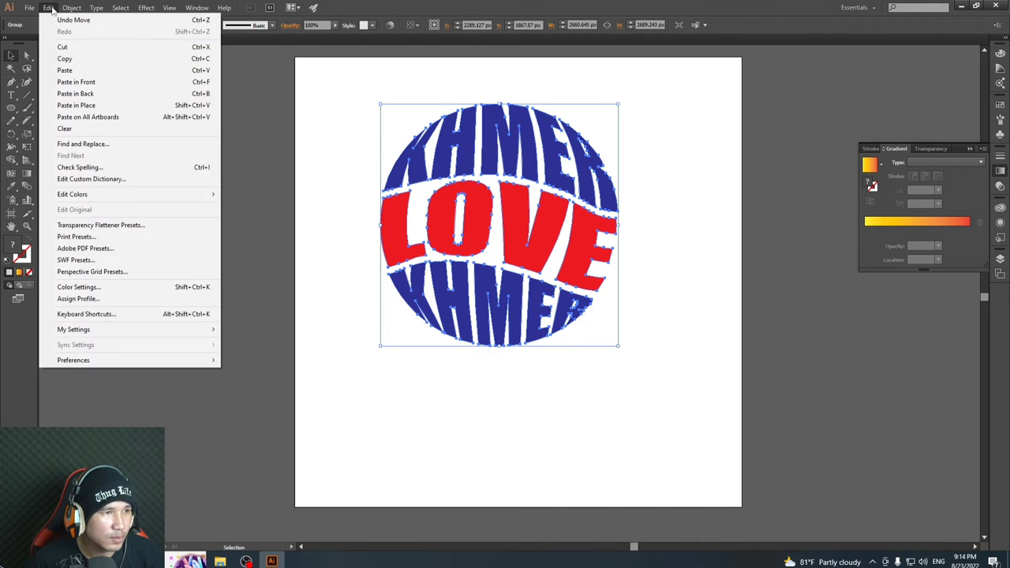
pyautogui.click(64, 59)
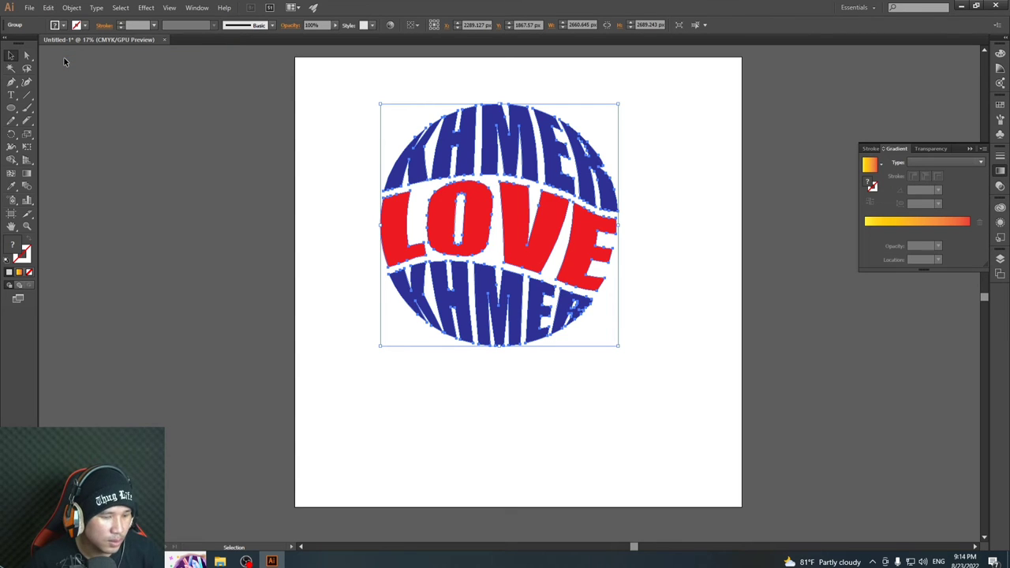
pyautogui.hotkey('ctrl', 'v')
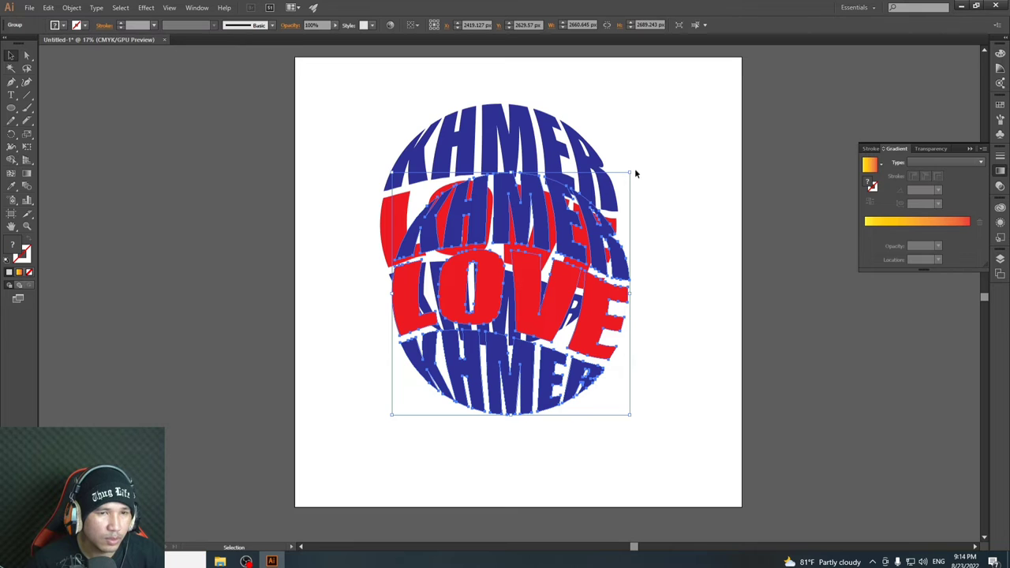
# Shrink the duplicate to about half size over the original's lower left
pyautogui.moveTo(629, 171); pyautogui.dragTo(626, 177)
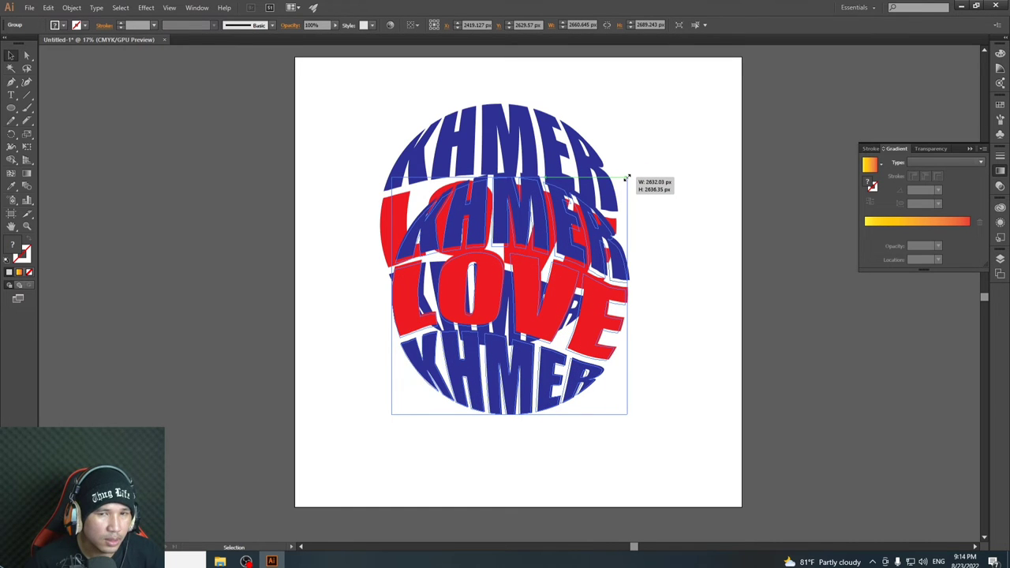
pyautogui.moveTo(626, 176); pyautogui.dragTo(511, 287)
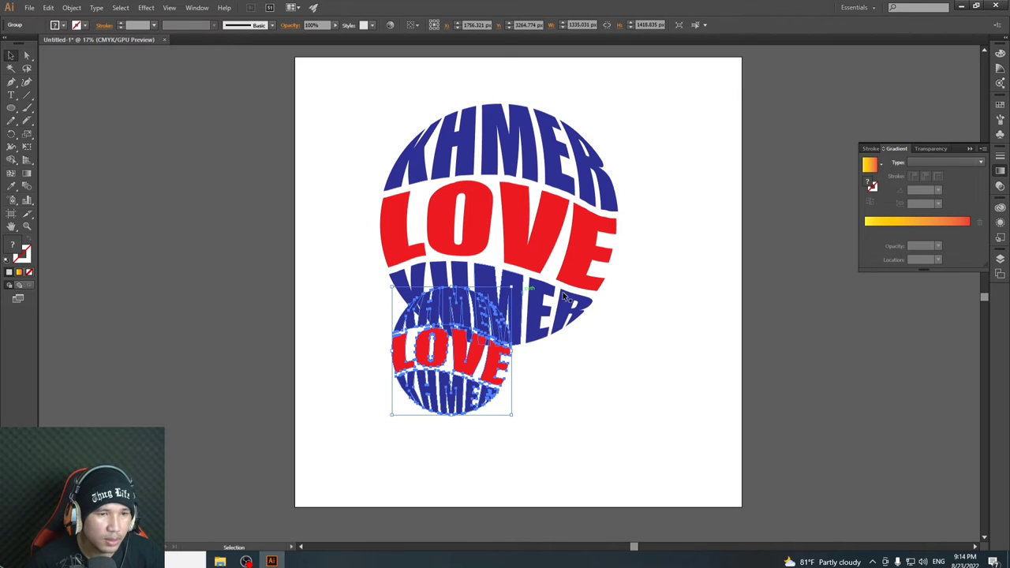
pyautogui.click(999, 258)
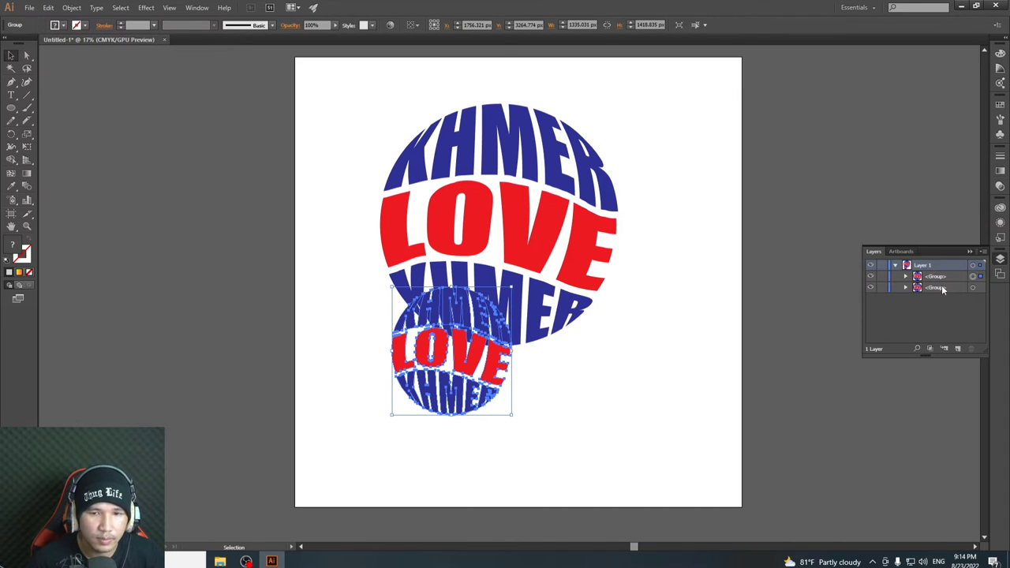
# Inspect the two groups in Layers, undoing an accidental nesting of one inside the other
pyautogui.click(942, 276)
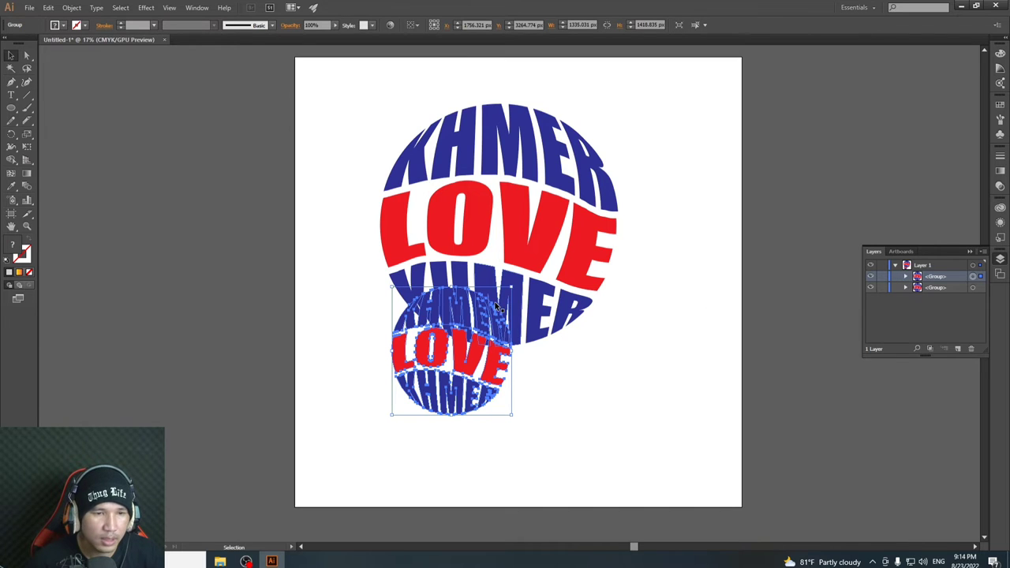
pyautogui.click(606, 337)
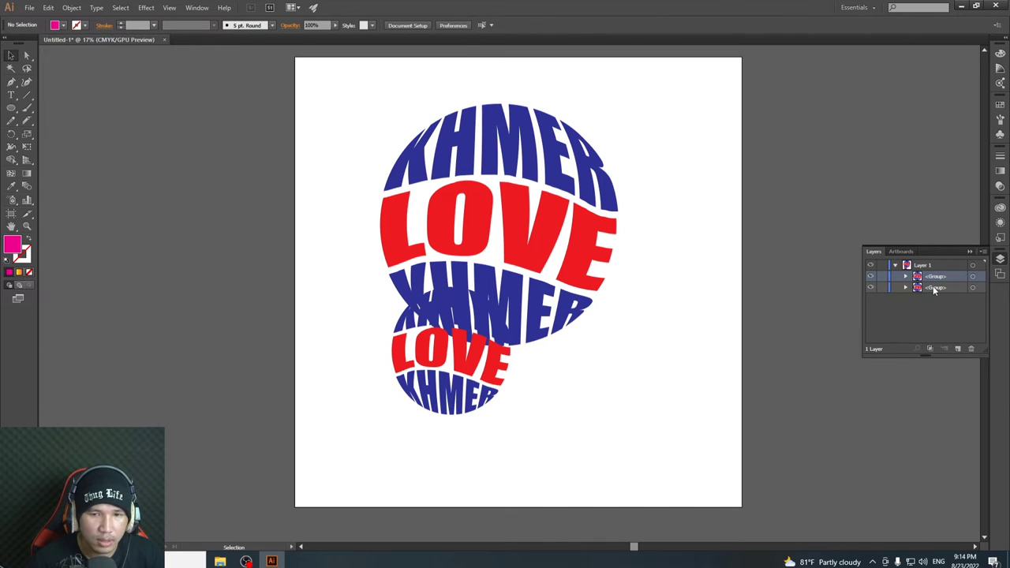
pyautogui.moveTo(934, 289); pyautogui.dragTo(952, 280)
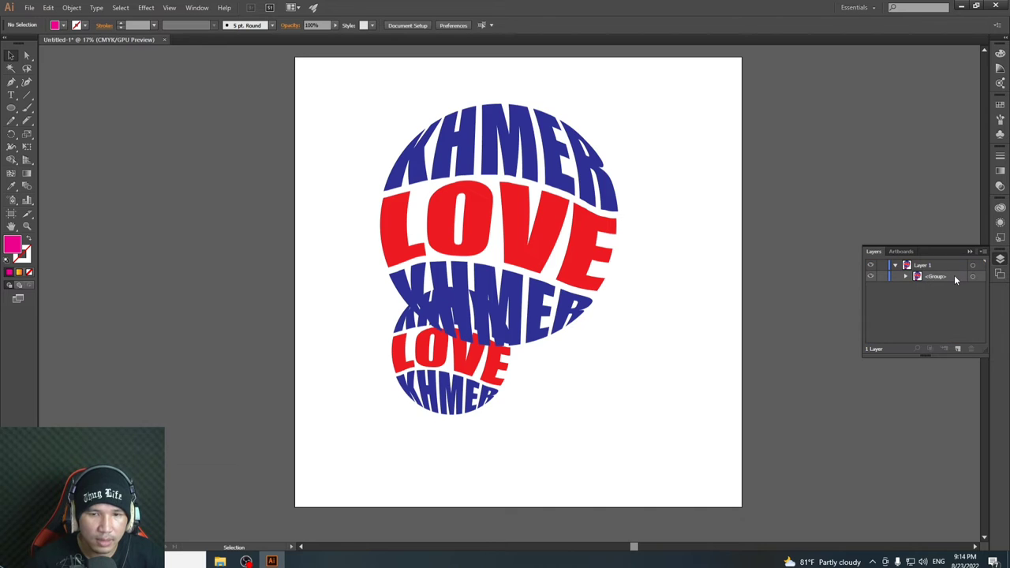
pyautogui.hotkey('ctrl', 'z')
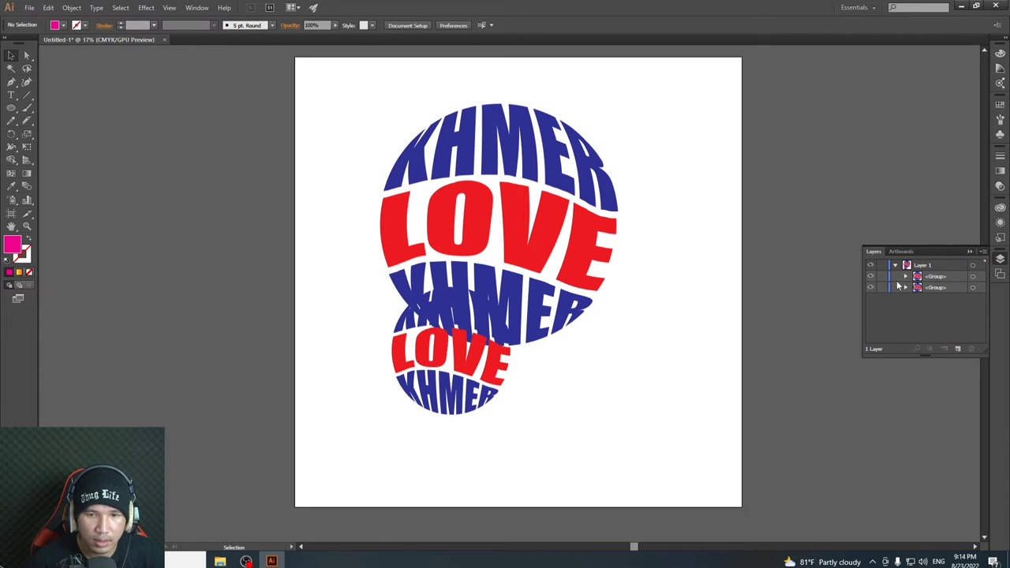
pyautogui.click(959, 276)
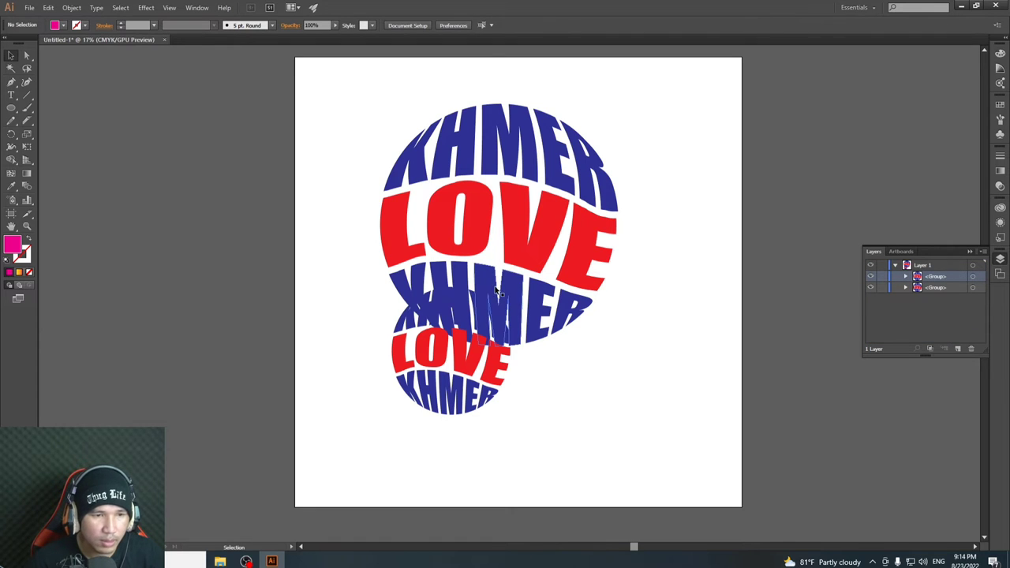
# Drag the small badge copy onto the large badge's centre, then select both groups
pyautogui.click(460, 316)
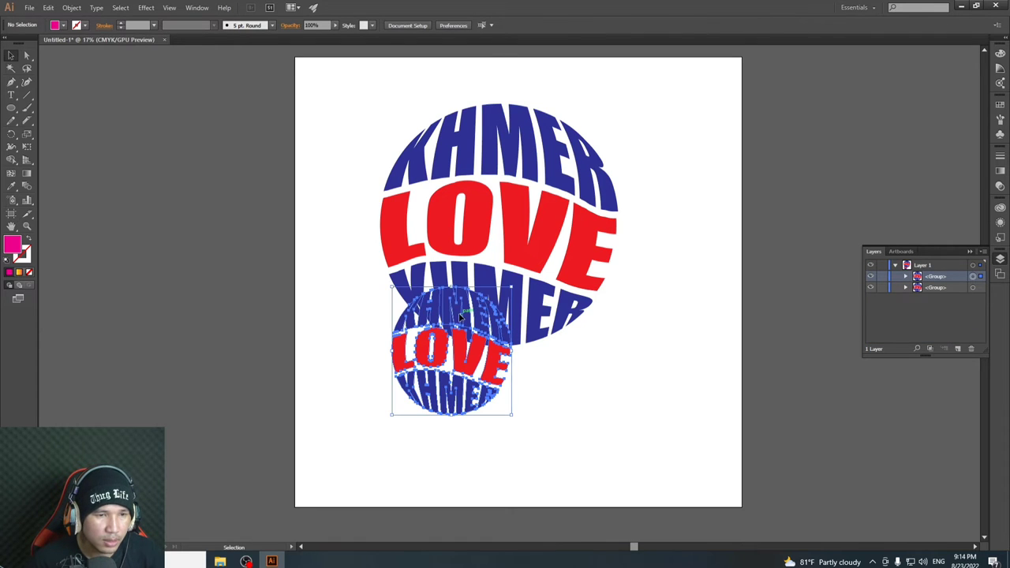
pyautogui.click(556, 195)
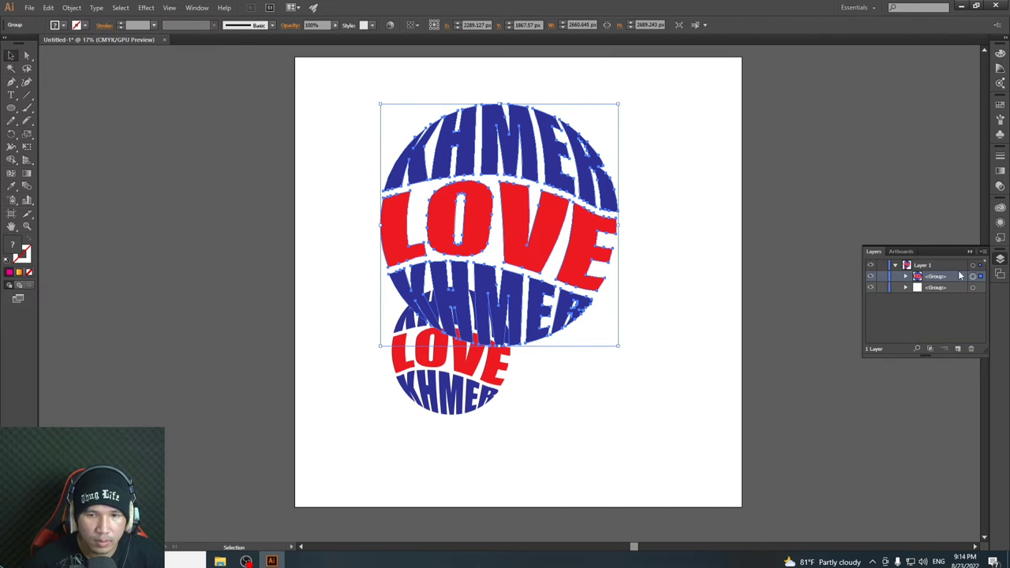
pyautogui.click(447, 402)
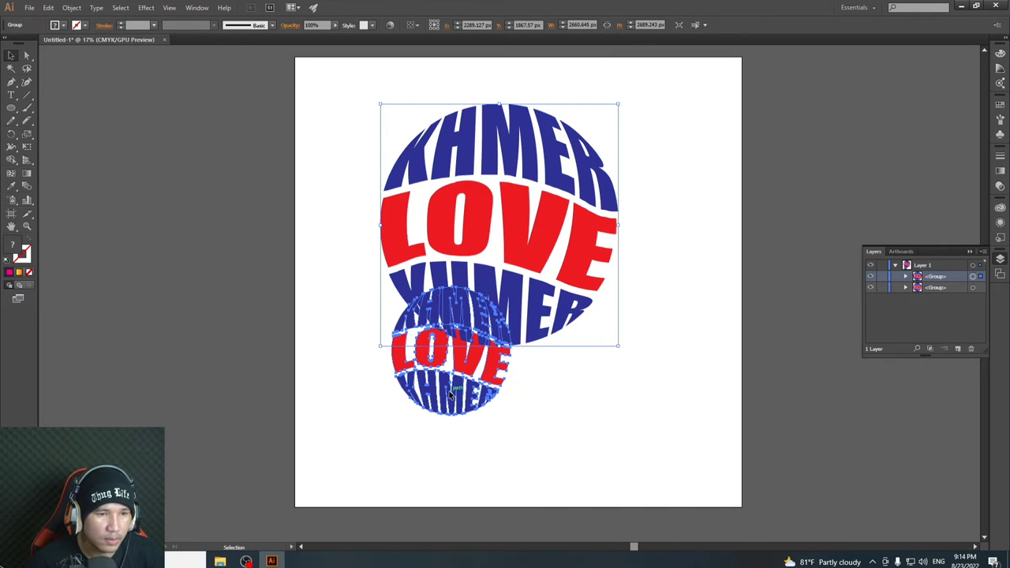
pyautogui.moveTo(446, 403); pyautogui.dragTo(489, 271)
pyautogui.click(661, 249)
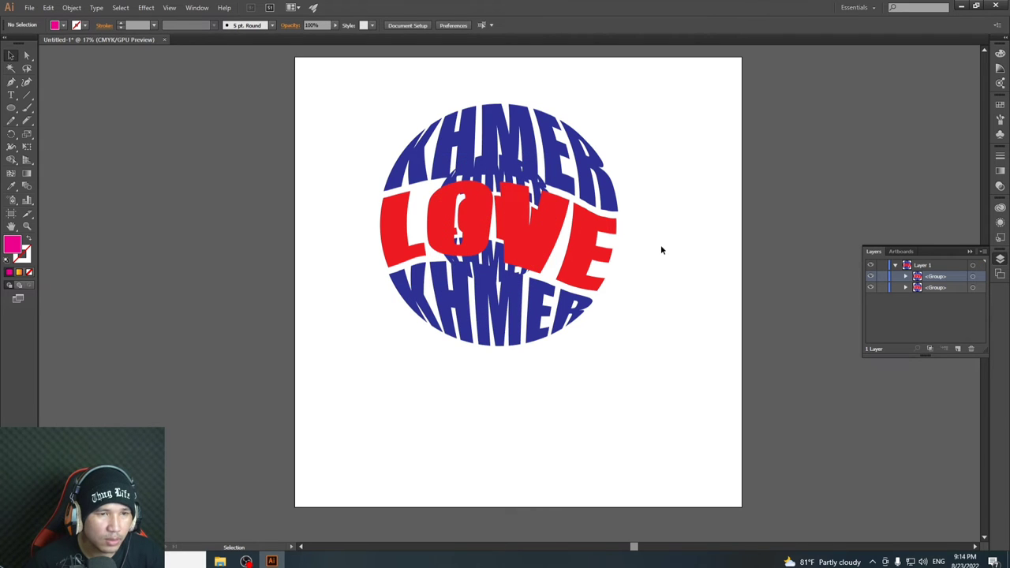
pyautogui.moveTo(350, 101); pyautogui.dragTo(665, 358)
pyautogui.click(72, 8)
pyautogui.moveTo(85, 257)
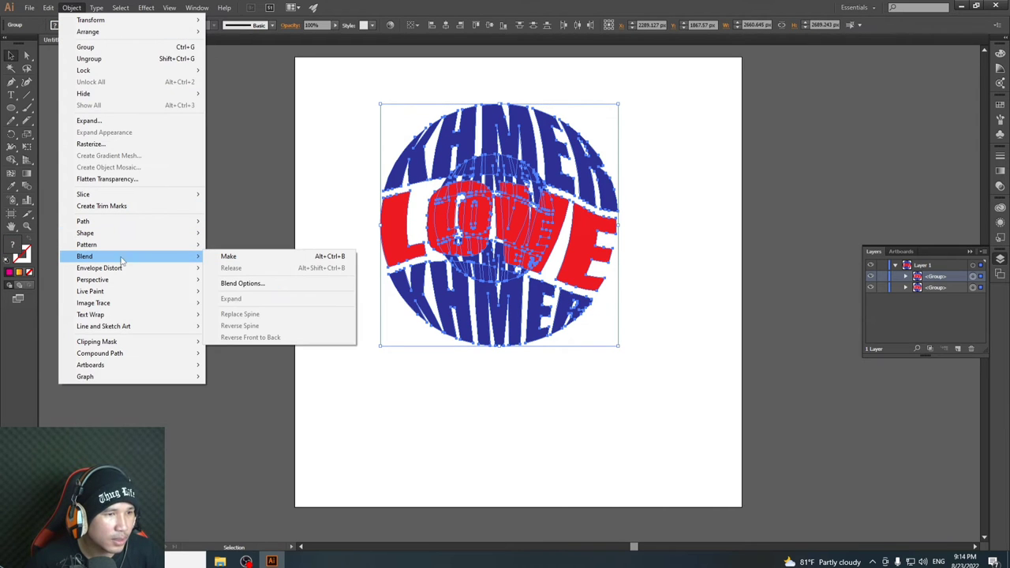
pyautogui.click(228, 257)
pyautogui.click(514, 387)
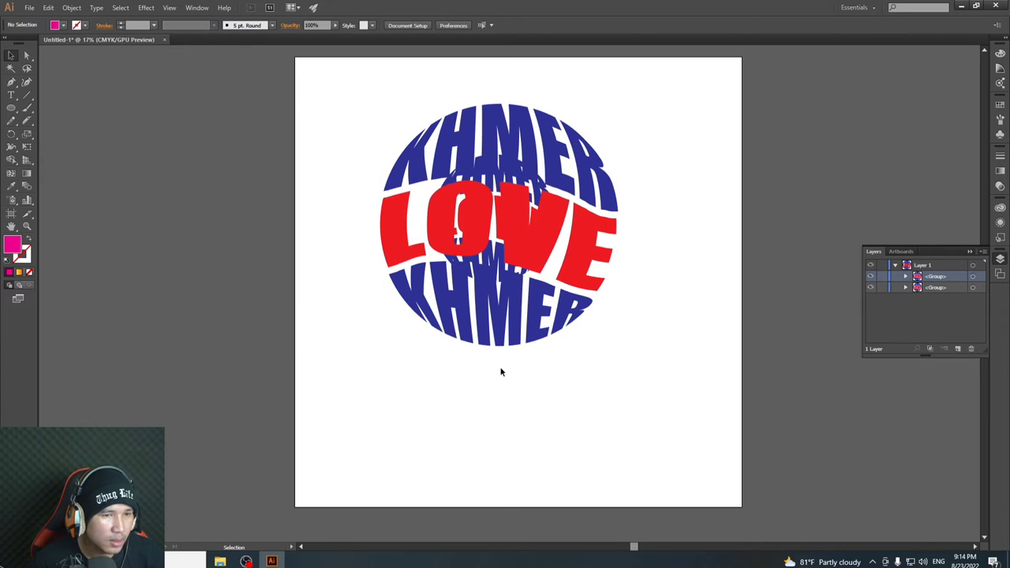
pyautogui.click(499, 313)
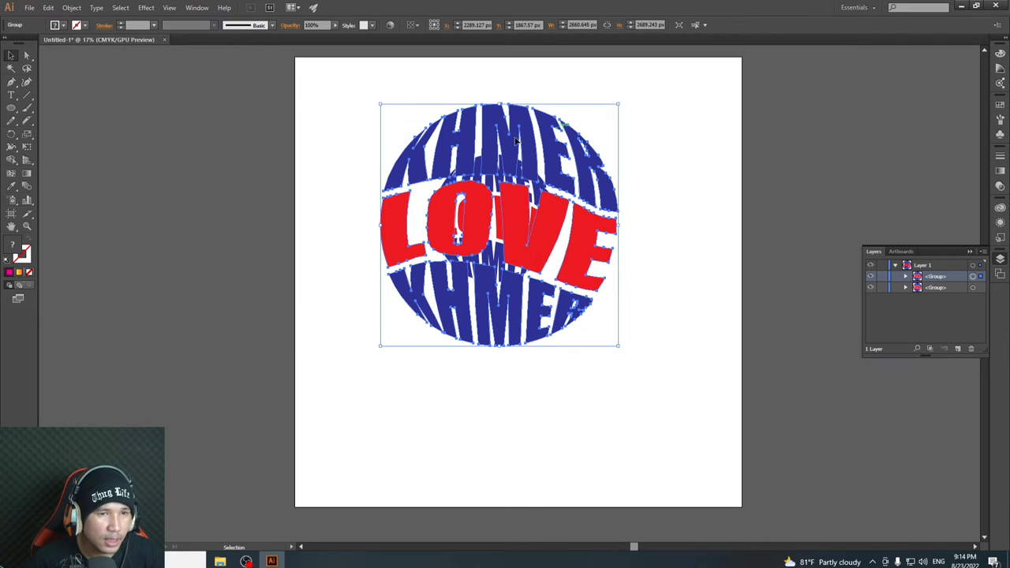
pyautogui.click(69, 8)
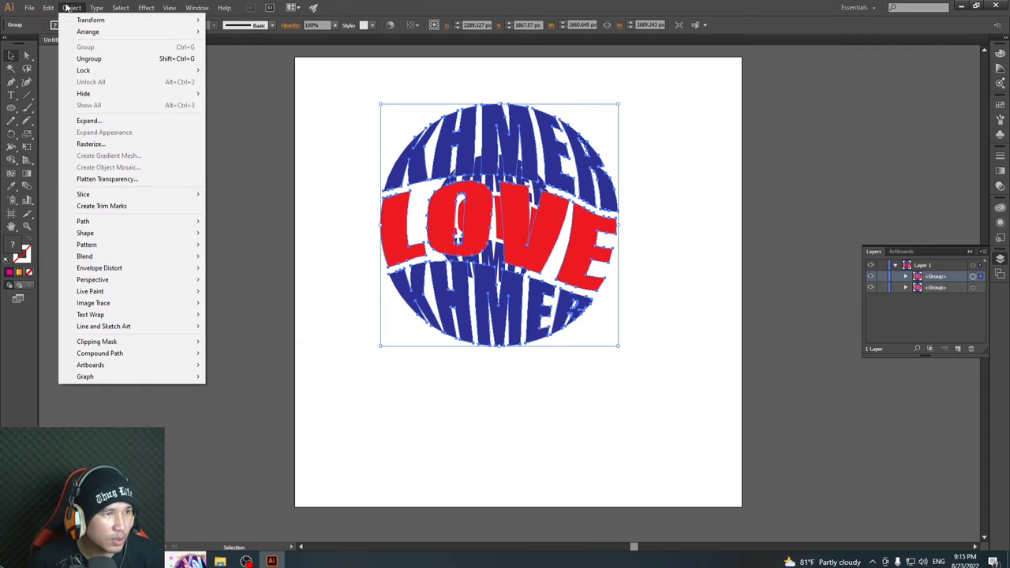
pyautogui.click(269, 284)
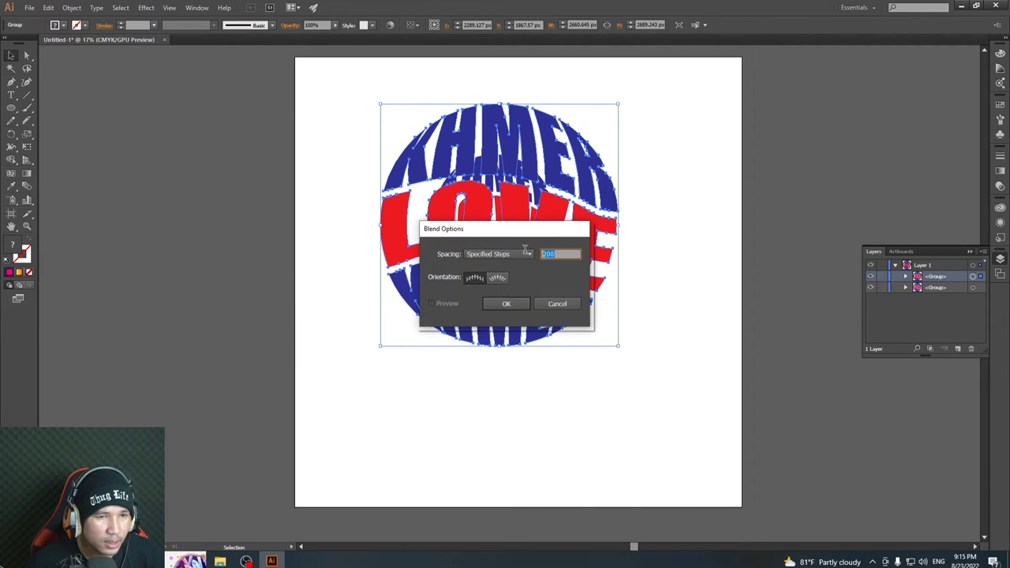
pyautogui.click(528, 254)
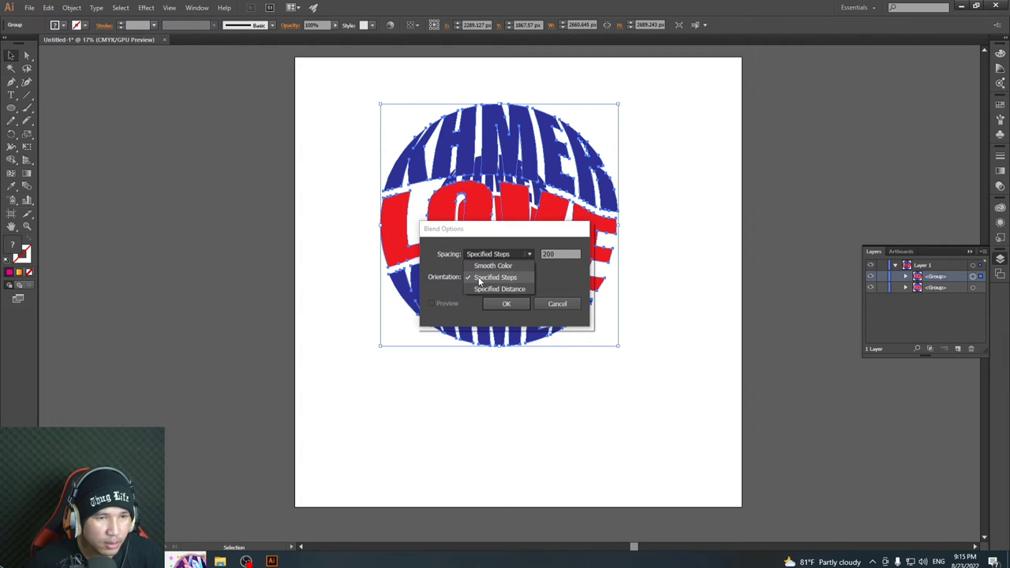
pyautogui.click(535, 278)
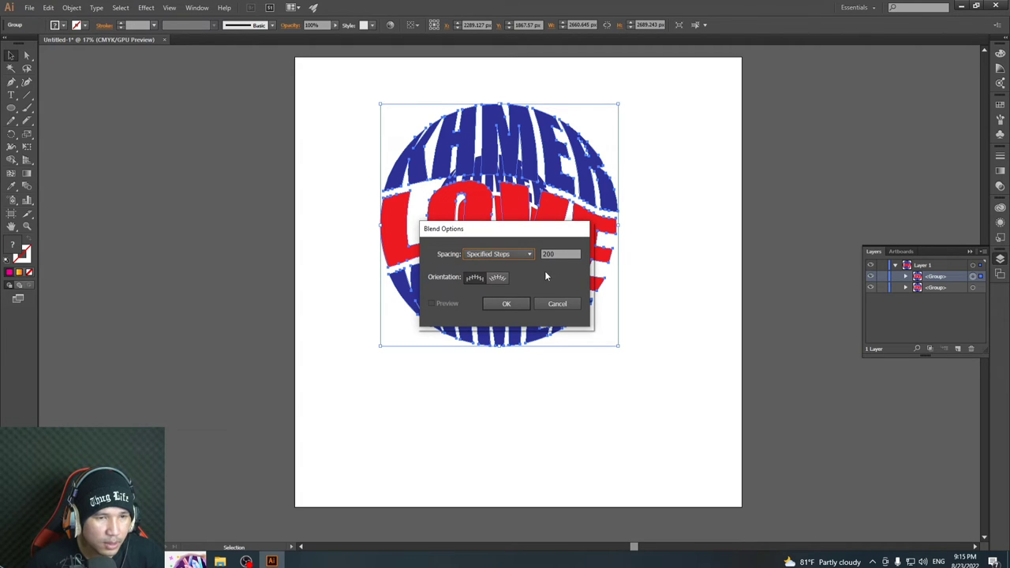
pyautogui.click(541, 256)
pyautogui.moveTo(560, 253); pyautogui.dragTo(548, 255)
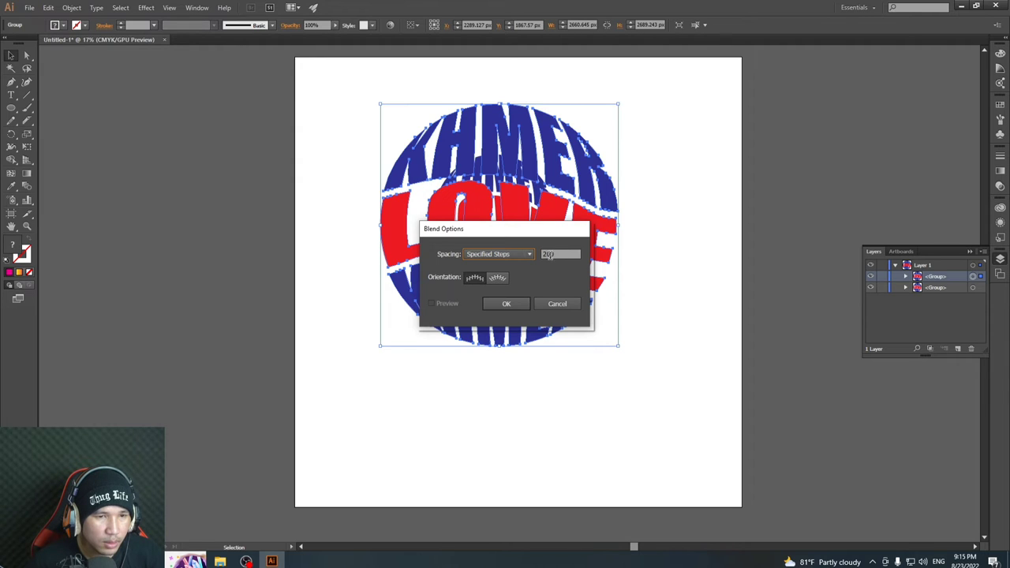
pyautogui.click(506, 305)
pyautogui.click(663, 311)
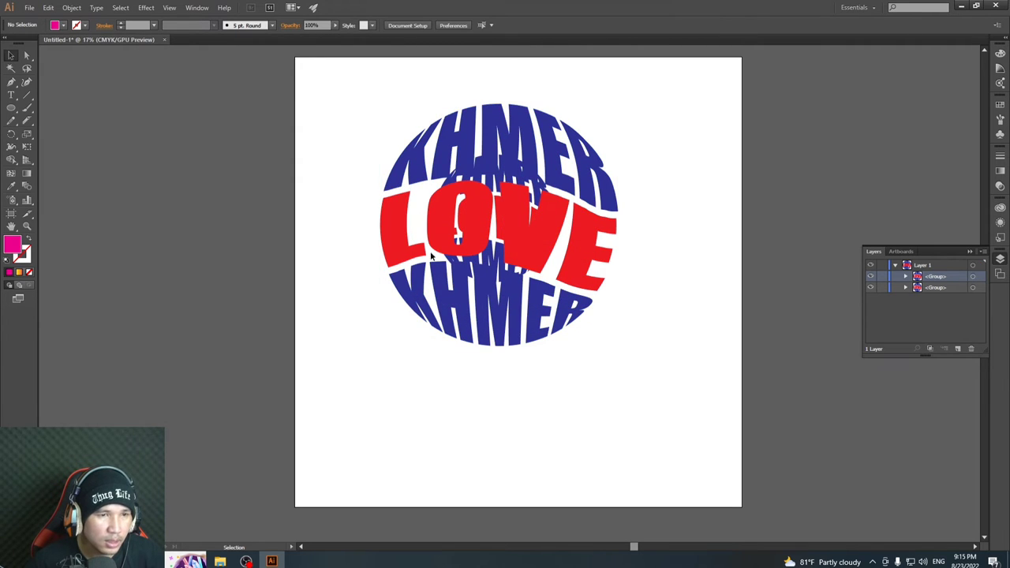
pyautogui.moveTo(375, 101); pyautogui.dragTo(671, 379)
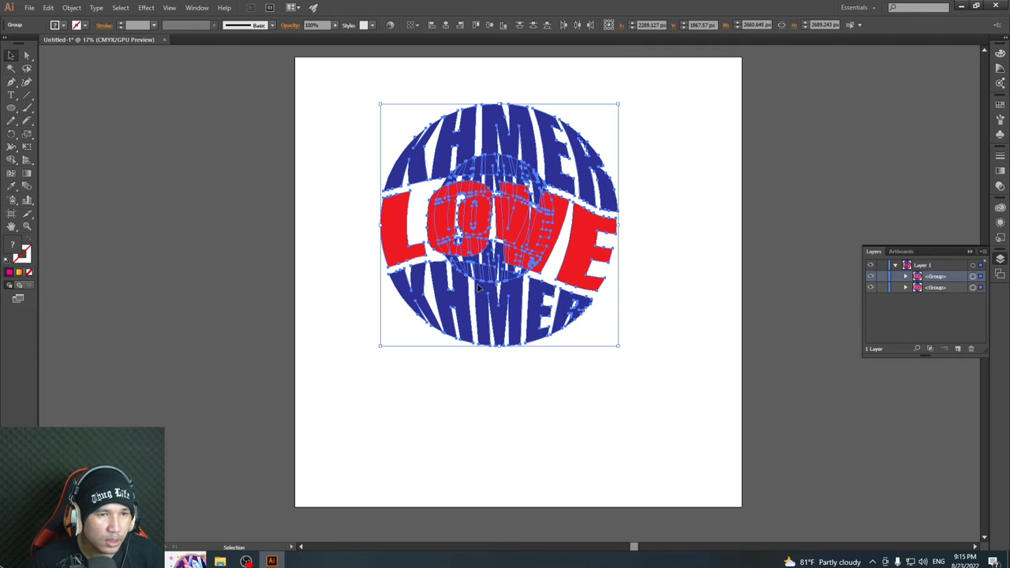
pyautogui.click(71, 7)
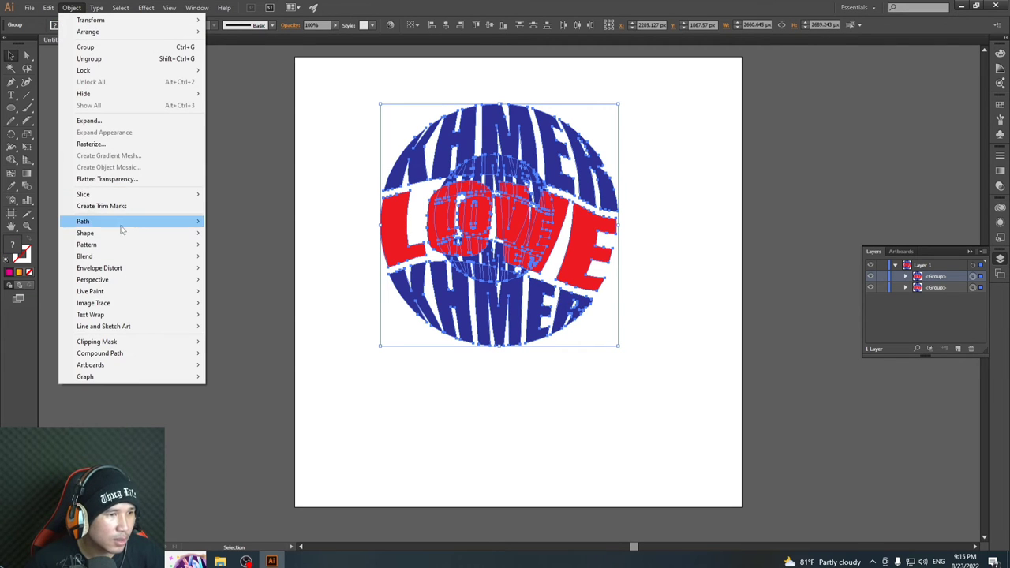
pyautogui.moveTo(84, 256)
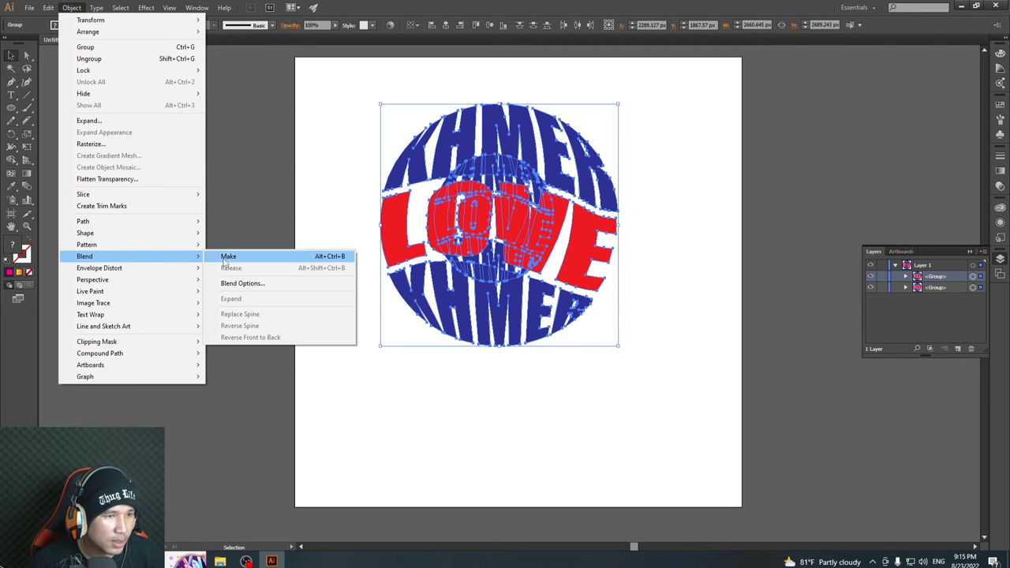
pyautogui.click(263, 258)
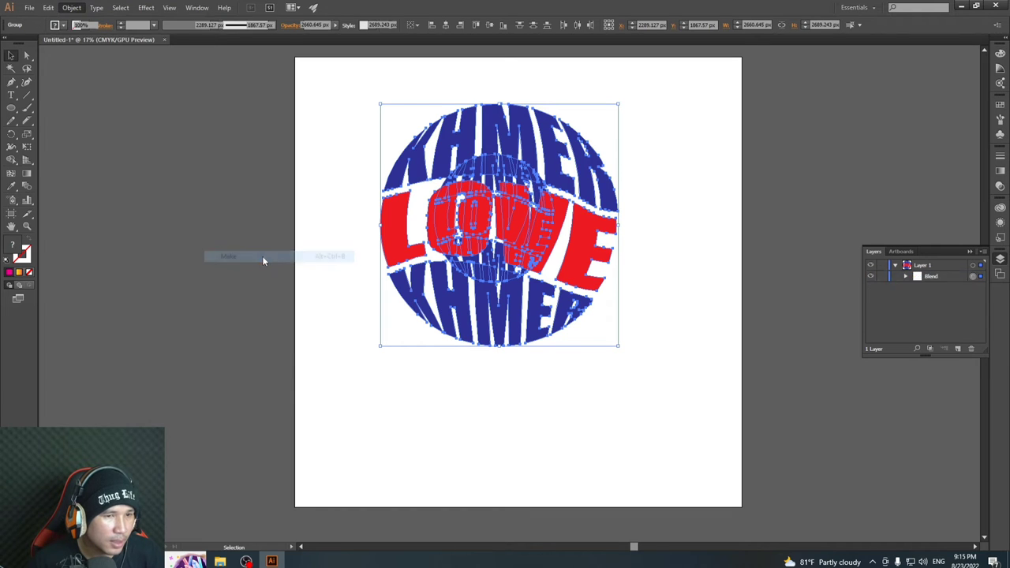
pyautogui.click(695, 218)
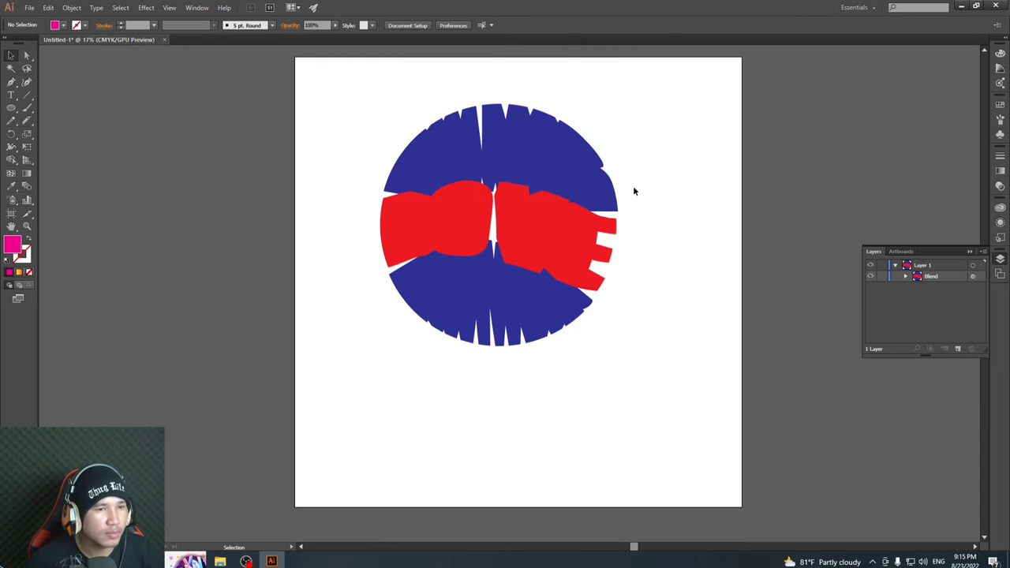
pyautogui.hotkey('ctrl', 'z')
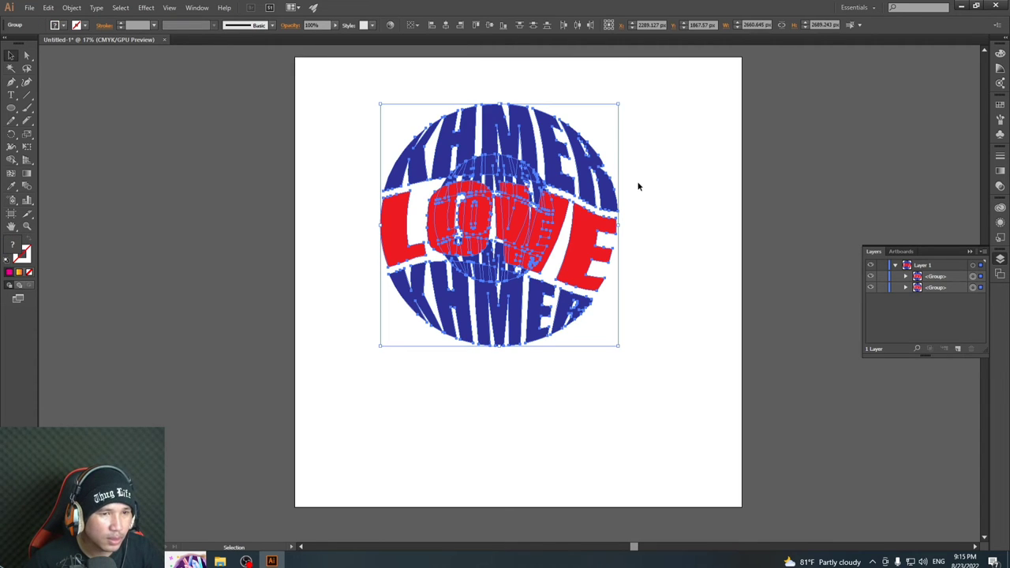
# Duplicate the badge to the artboard's bottom-left and give the copy a White stroke
pyautogui.click(697, 175)
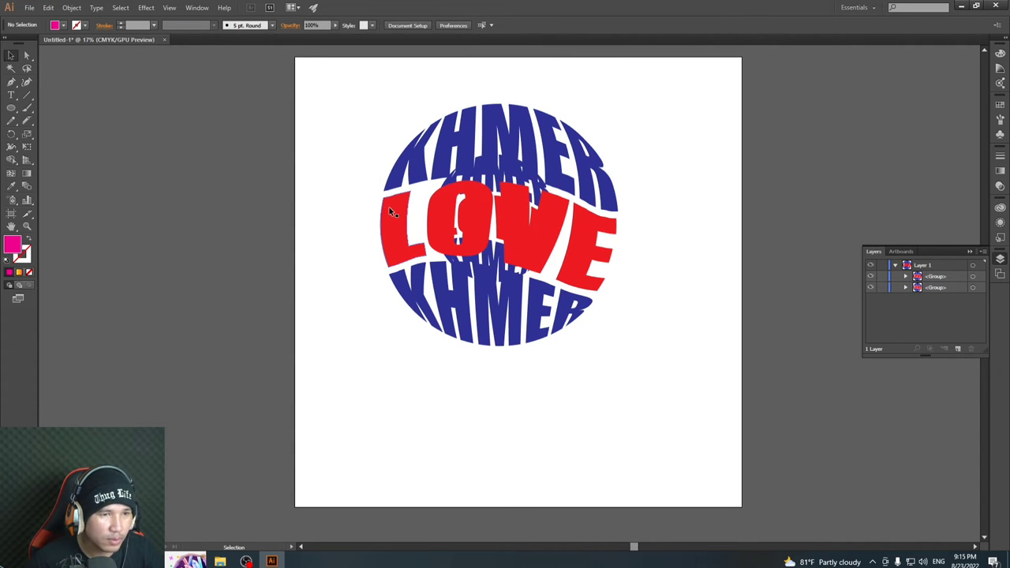
pyautogui.moveTo(390, 211); pyautogui.dragTo(334, 459)
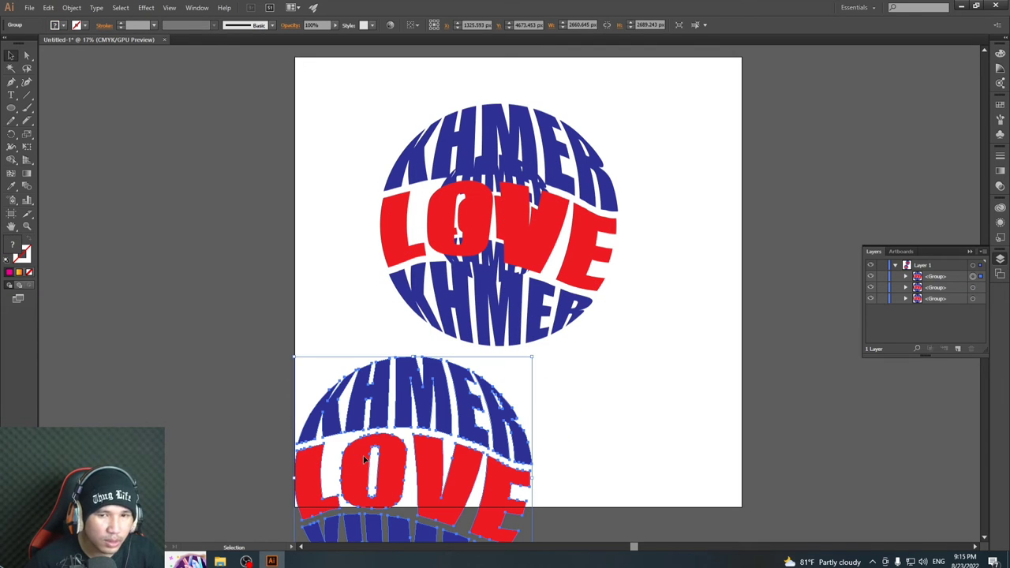
pyautogui.click(85, 25)
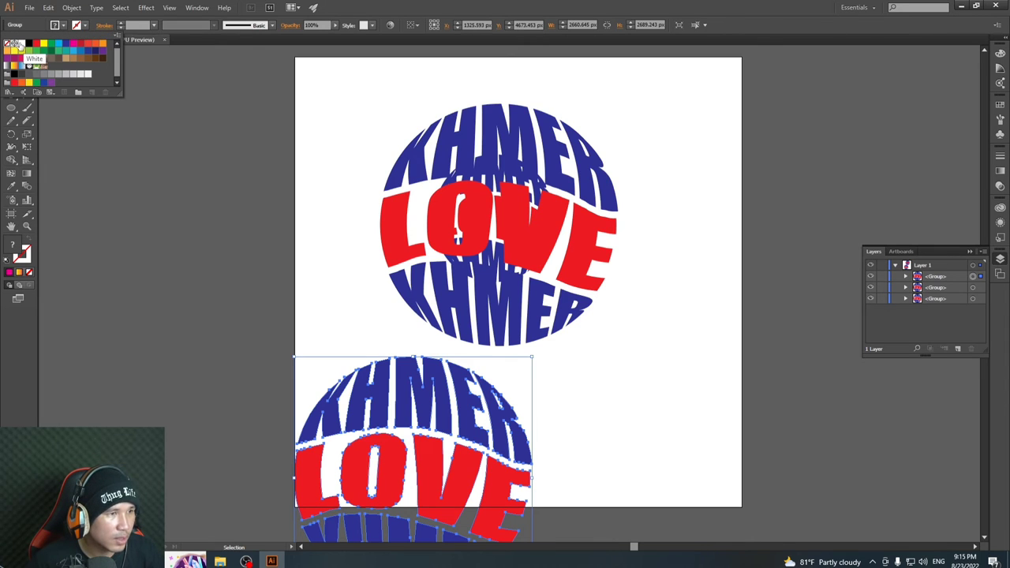
pyautogui.click(21, 43)
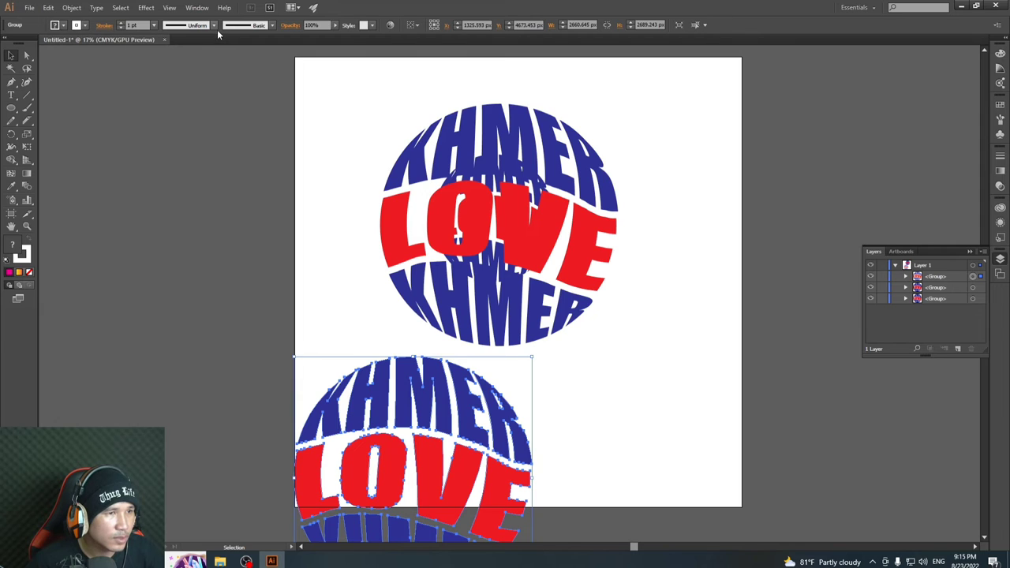
pyautogui.click(86, 26)
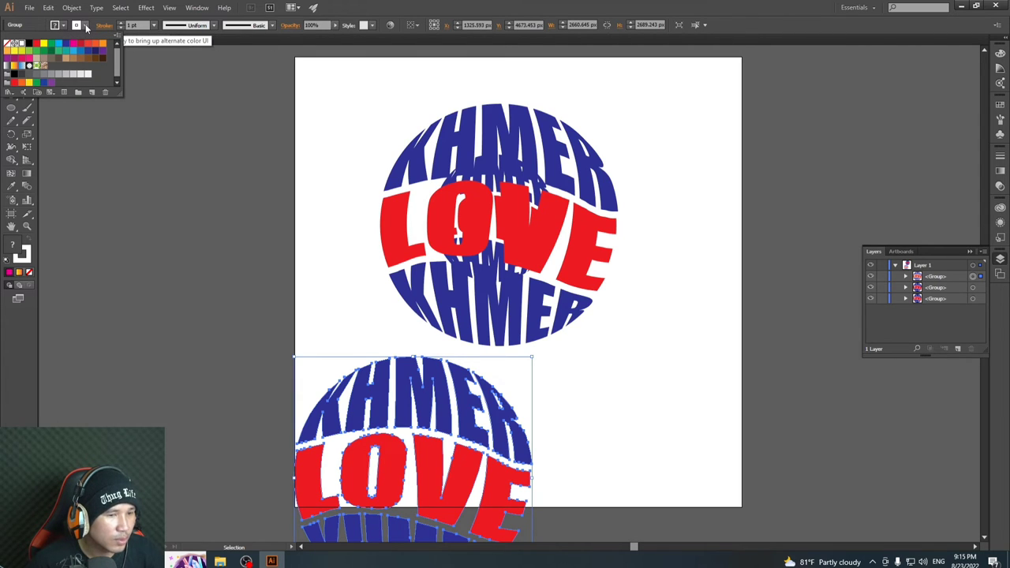
pyautogui.click(365, 338)
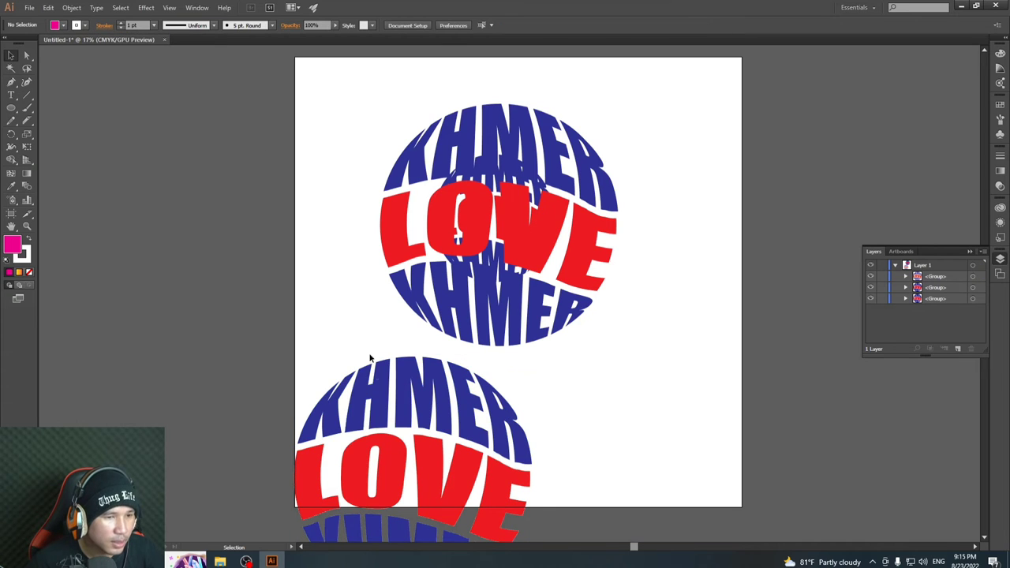
# Set the lower copy's stroke weight to 14 pt
pyautogui.click(379, 393)
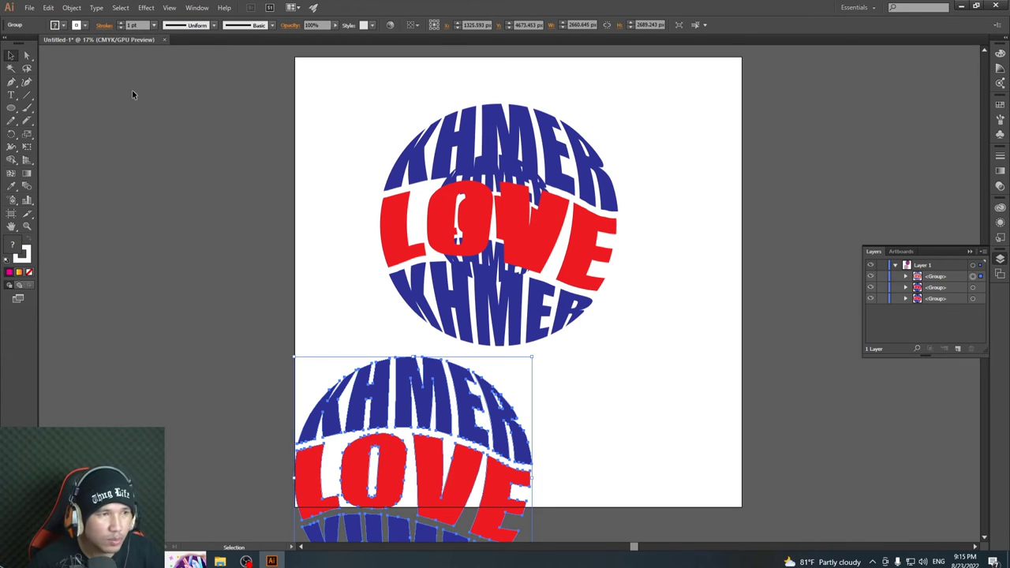
pyautogui.click(154, 24)
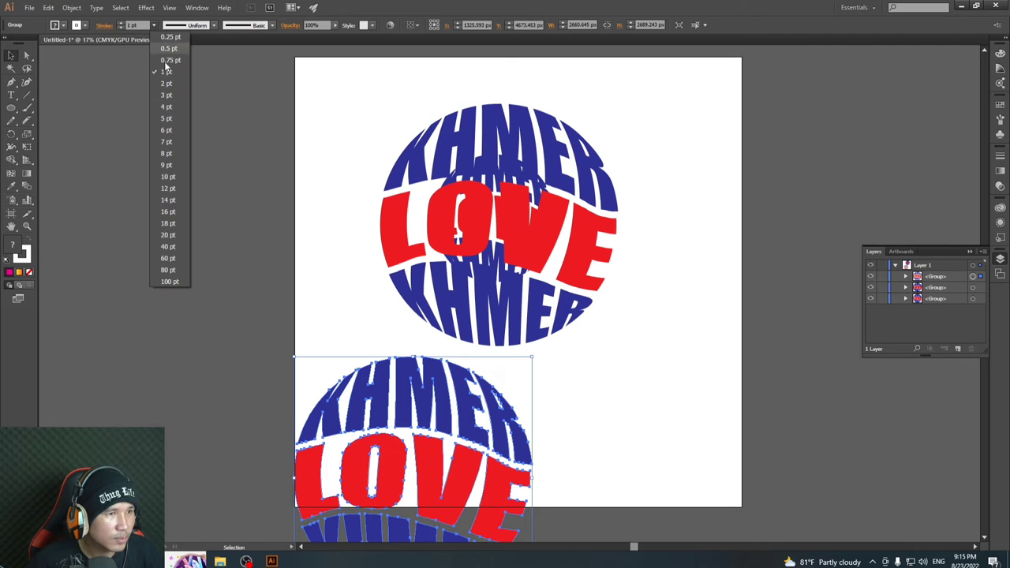
pyautogui.click(178, 159)
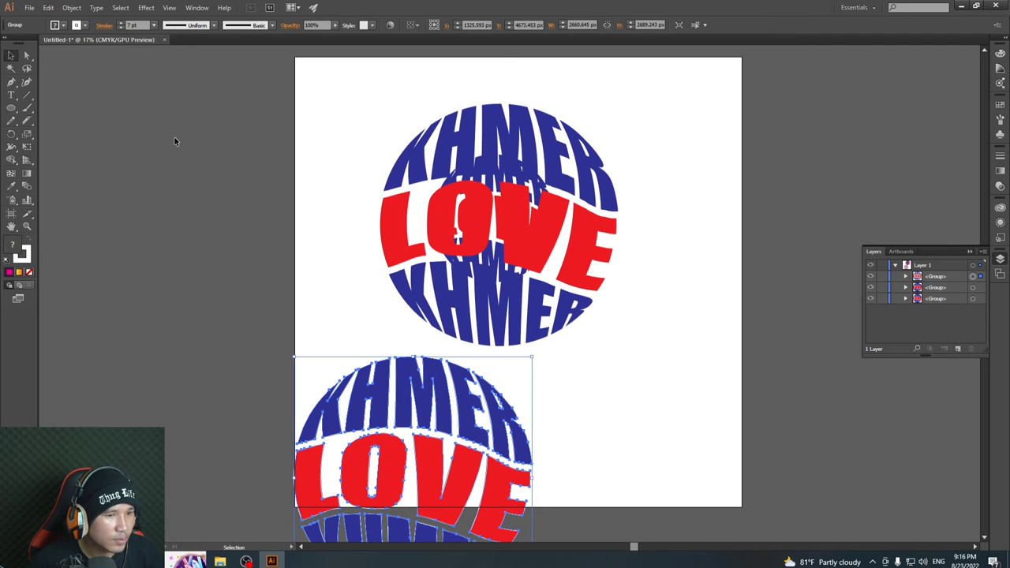
pyautogui.click(154, 24)
pyautogui.click(169, 195)
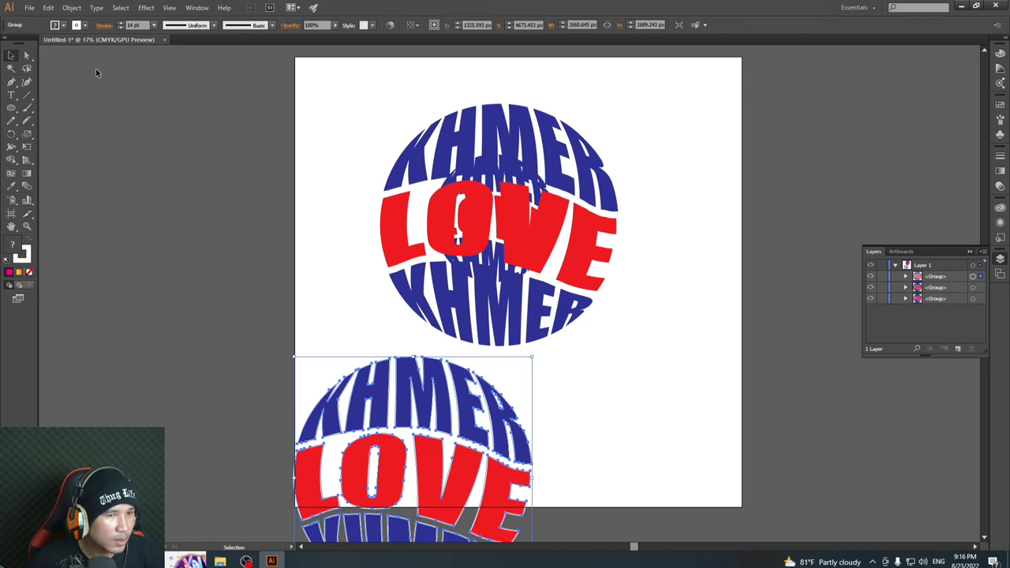
pyautogui.click(246, 238)
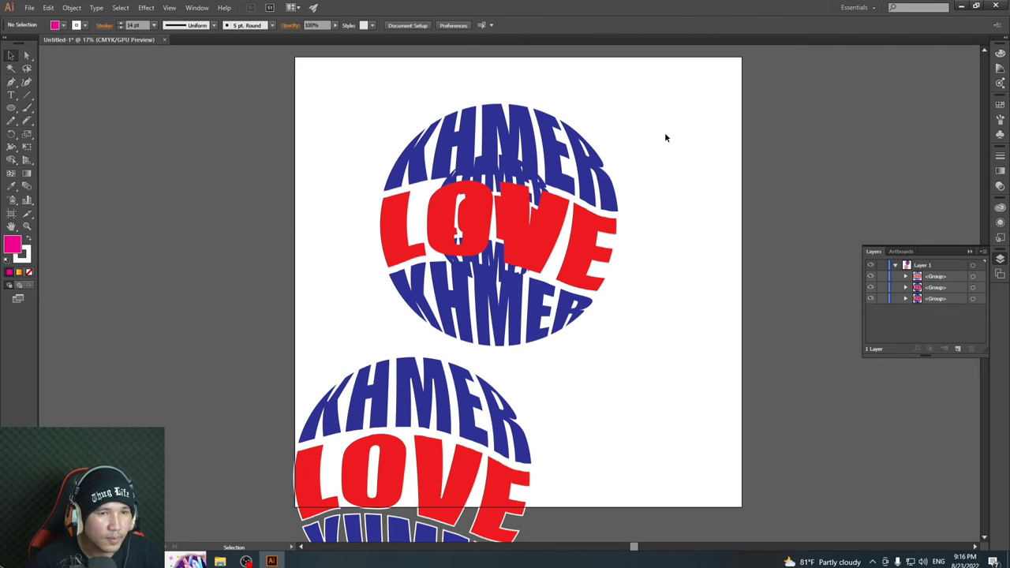
pyautogui.moveTo(668, 116); pyautogui.dragTo(347, 270)
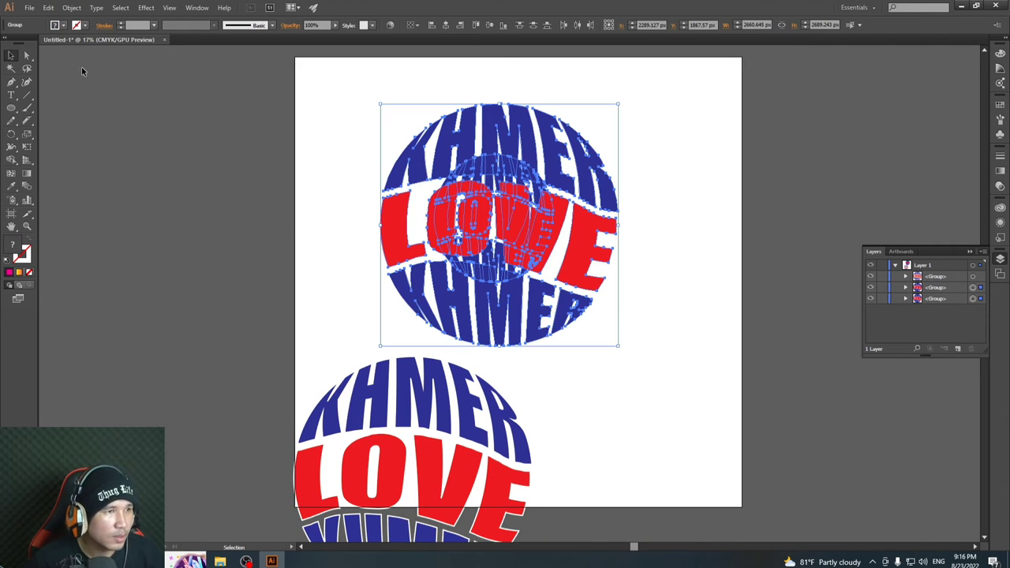
# Make a blend of the upper artwork and place the white-outlined copy exactly over it
pyautogui.click(71, 7)
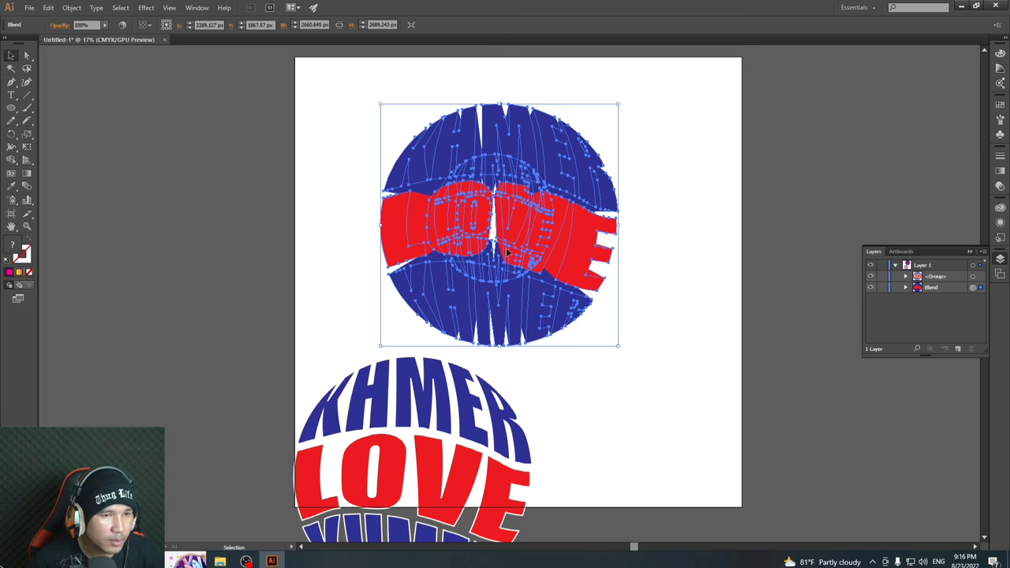
pyautogui.click(667, 217)
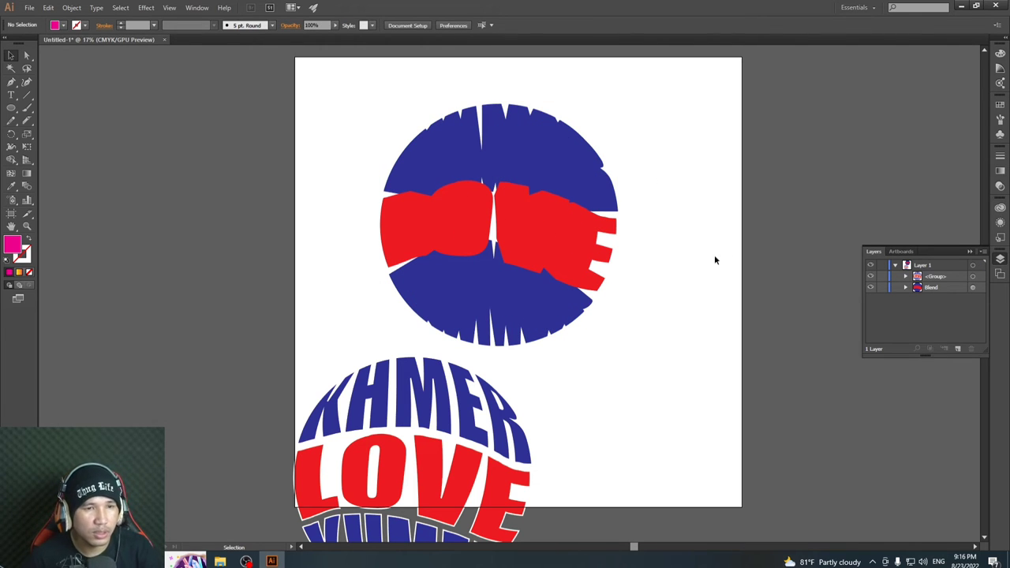
pyautogui.moveTo(420, 406); pyautogui.dragTo(513, 147)
pyautogui.click(674, 172)
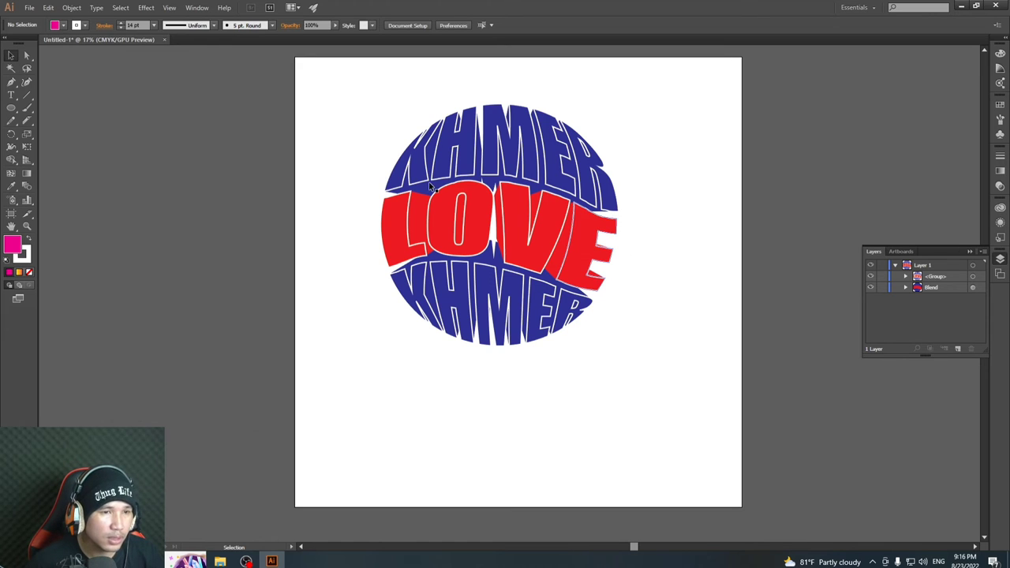
pyautogui.moveTo(357, 88)
pyautogui.mouseDown()
pyautogui.moveTo(651, 383)
pyautogui.moveTo(339, 147)
pyautogui.mouseUp()
# Thin the top copy's white letter outline to 6 pt
pyautogui.click(394, 227)
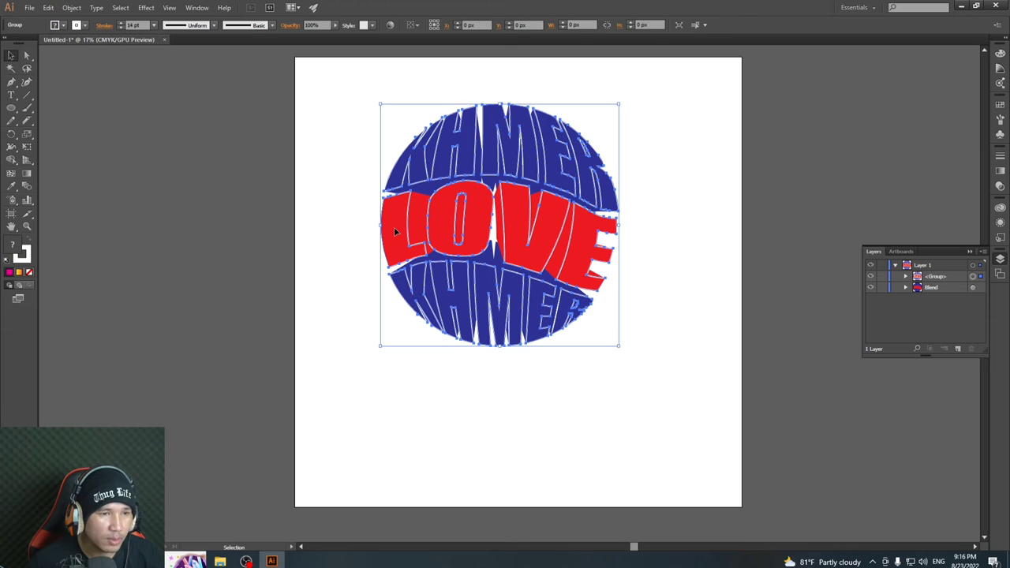
pyautogui.click(156, 25)
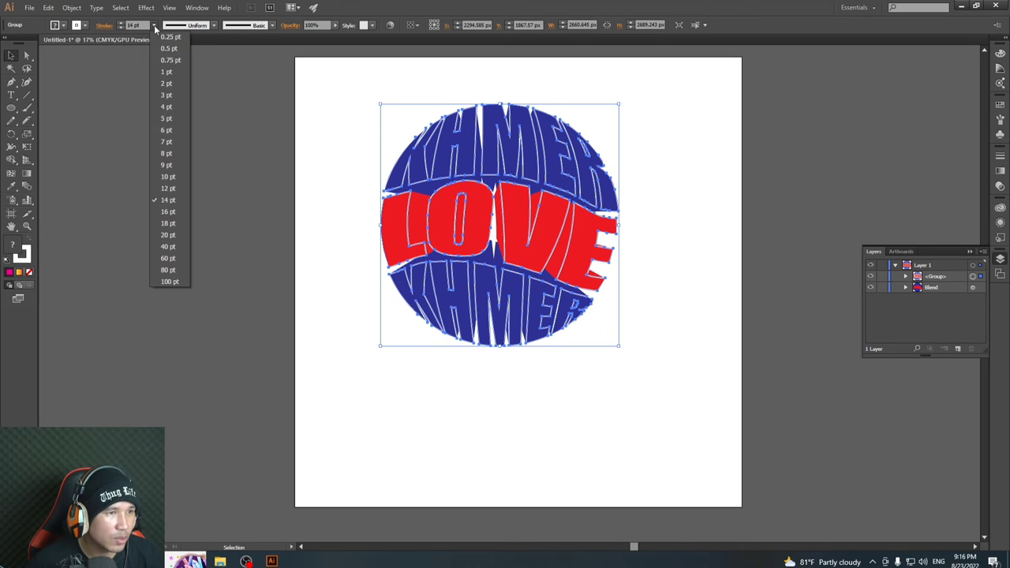
pyautogui.click(172, 132)
pyautogui.click(707, 208)
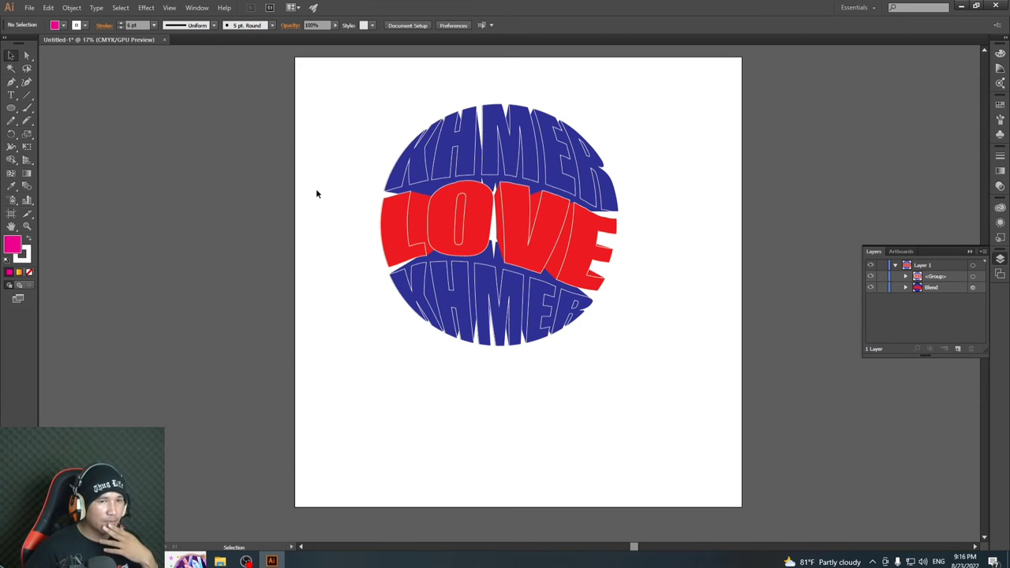
pyautogui.click(464, 147)
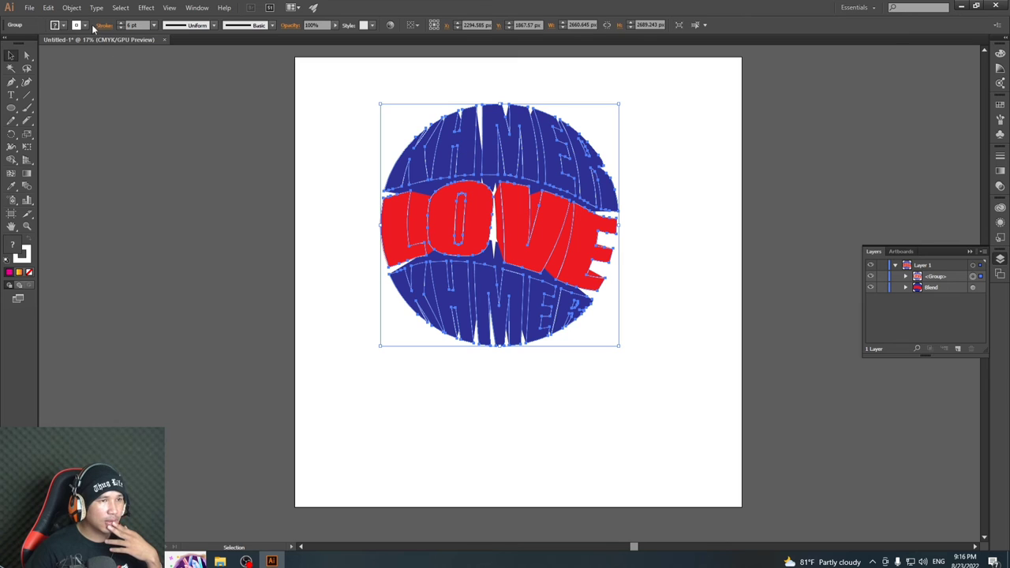
pyautogui.click(189, 205)
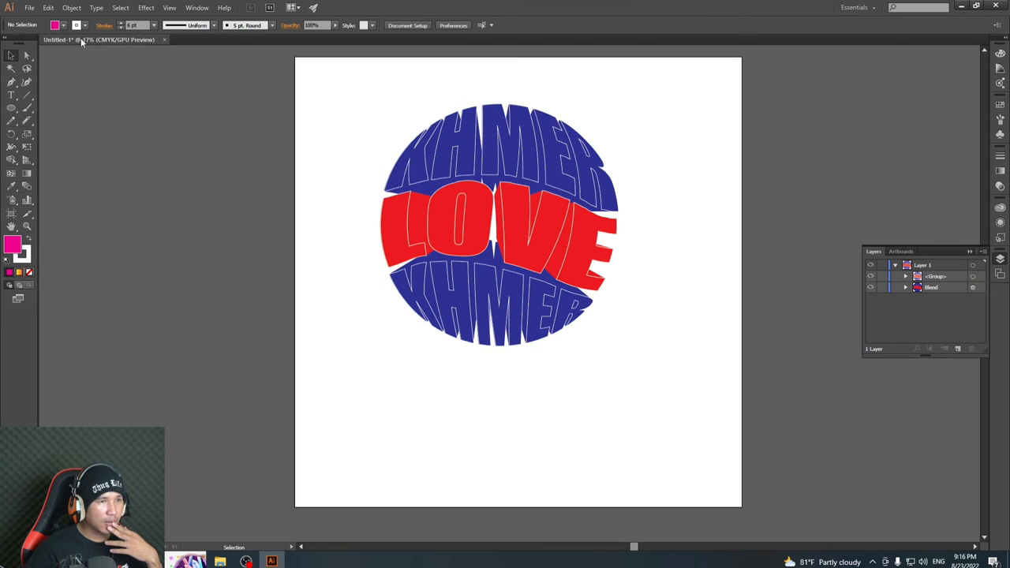
# Try a black stroke on the outlined text group
pyautogui.click(418, 295)
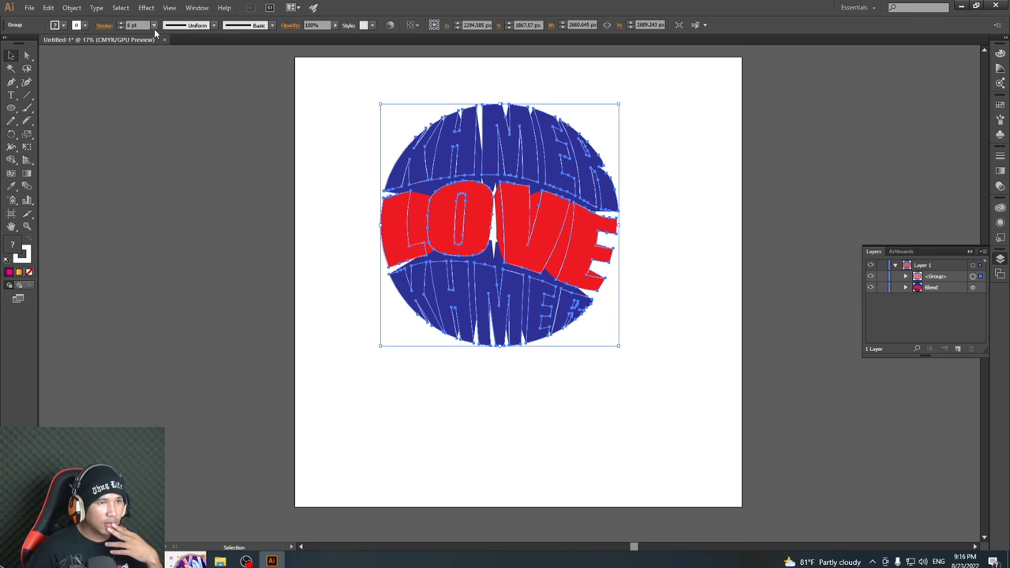
pyautogui.click(84, 26)
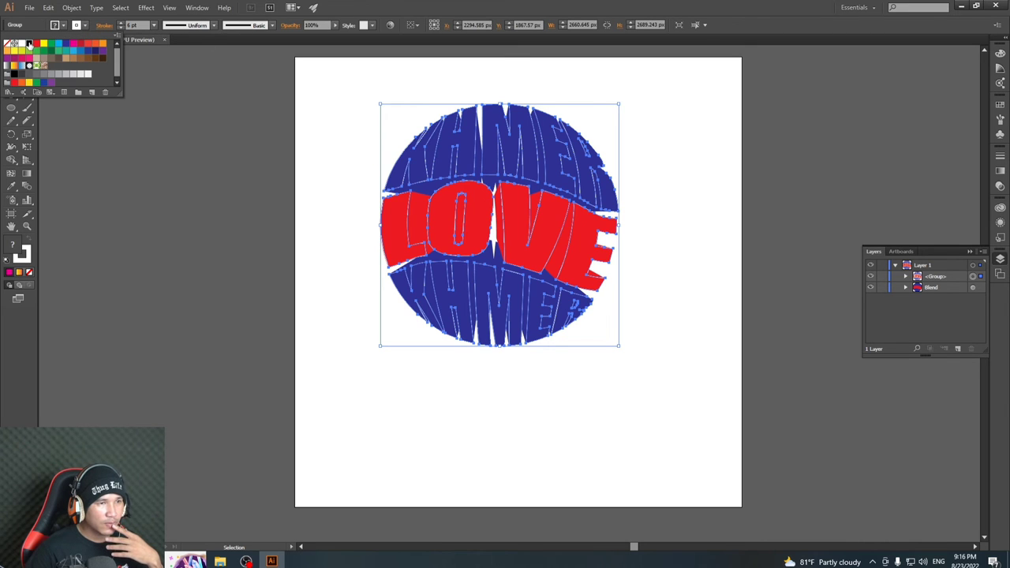
pyautogui.click(29, 43)
pyautogui.click(453, 393)
pyautogui.click(656, 385)
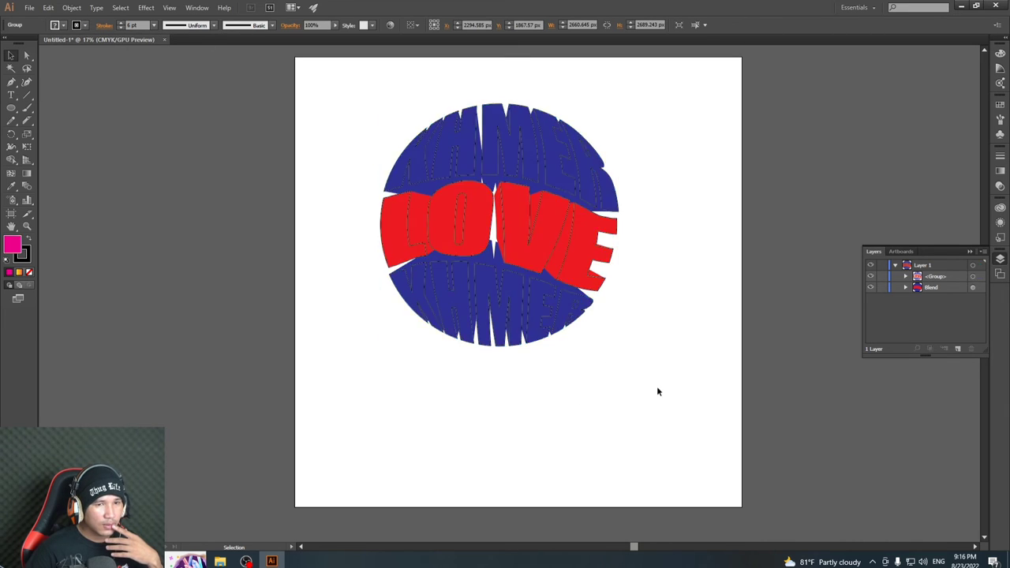
# Set the badge artwork's stroke back to White
pyautogui.click(85, 26)
pyautogui.click(51, 46)
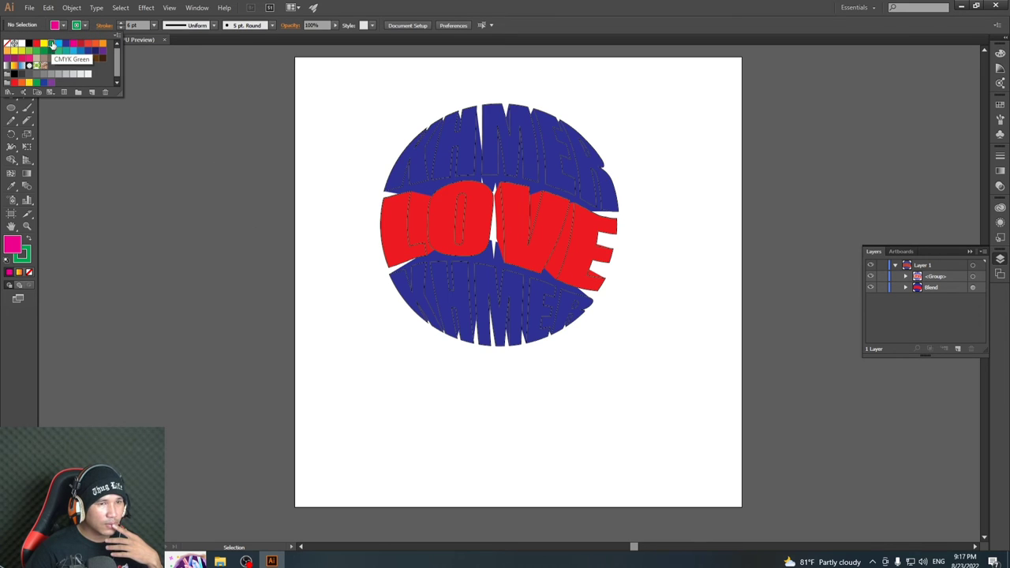
pyautogui.click(22, 44)
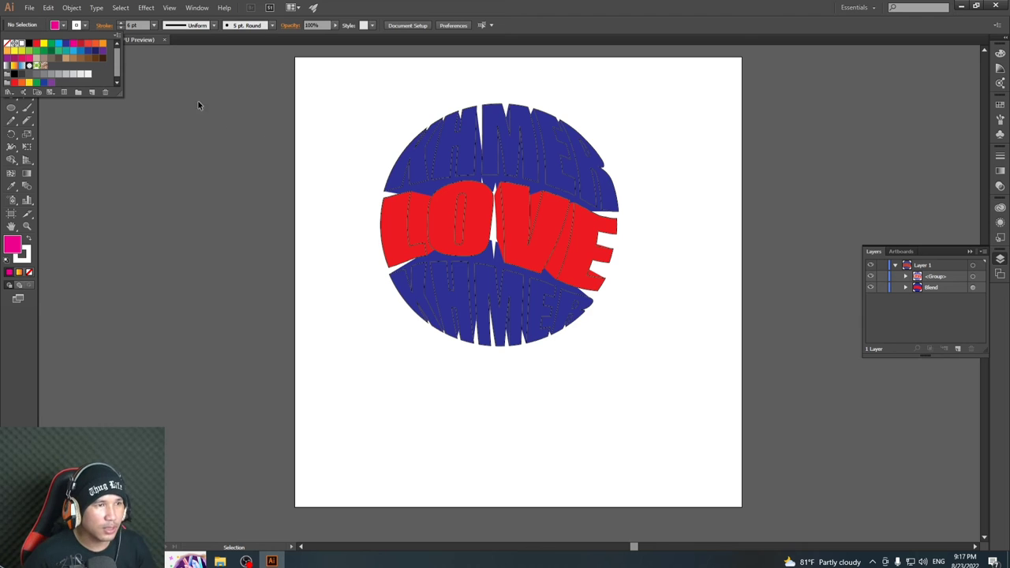
pyautogui.click(391, 308)
pyautogui.click(392, 235)
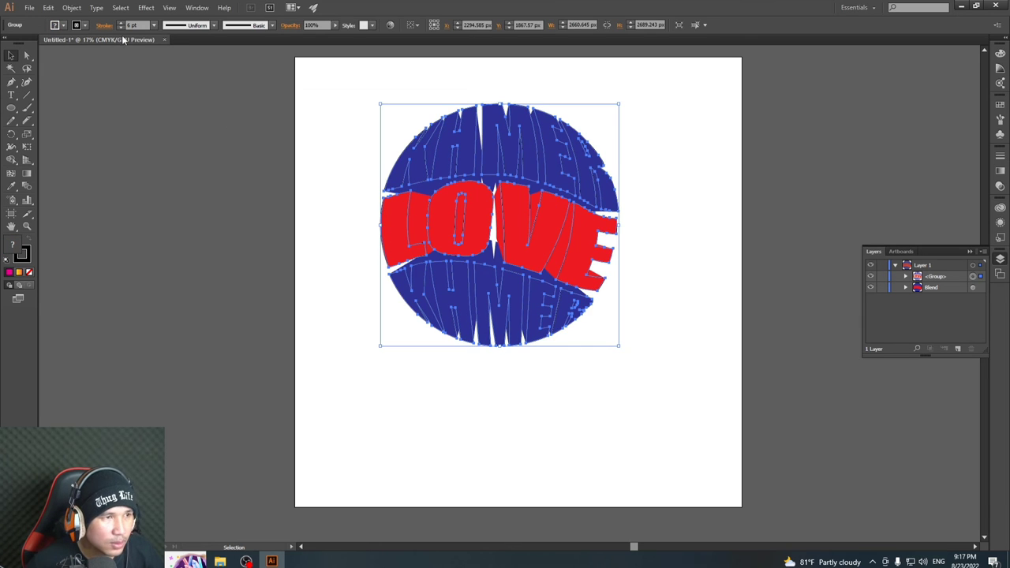
pyautogui.click(85, 26)
pyautogui.click(21, 44)
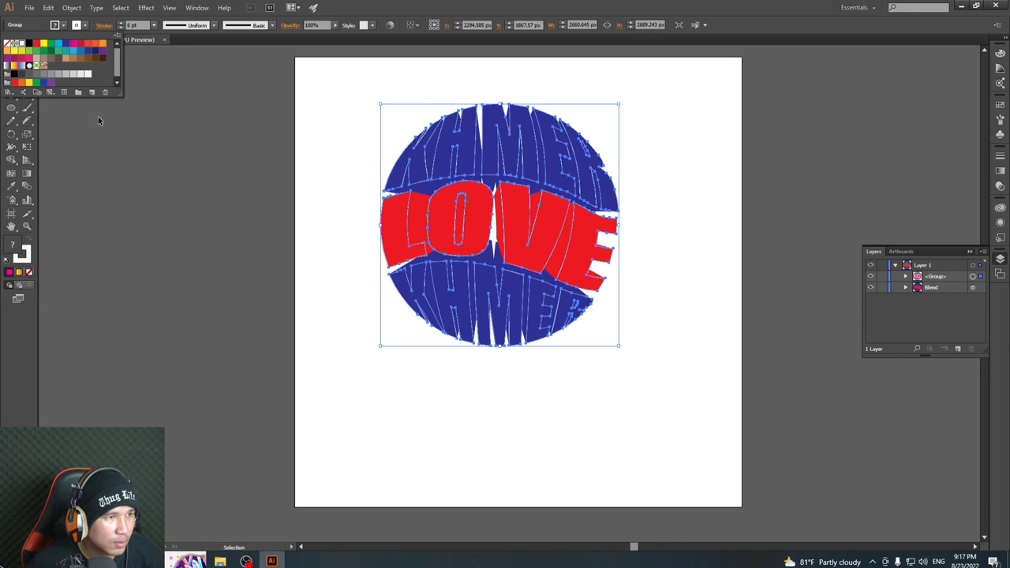
pyautogui.click(329, 156)
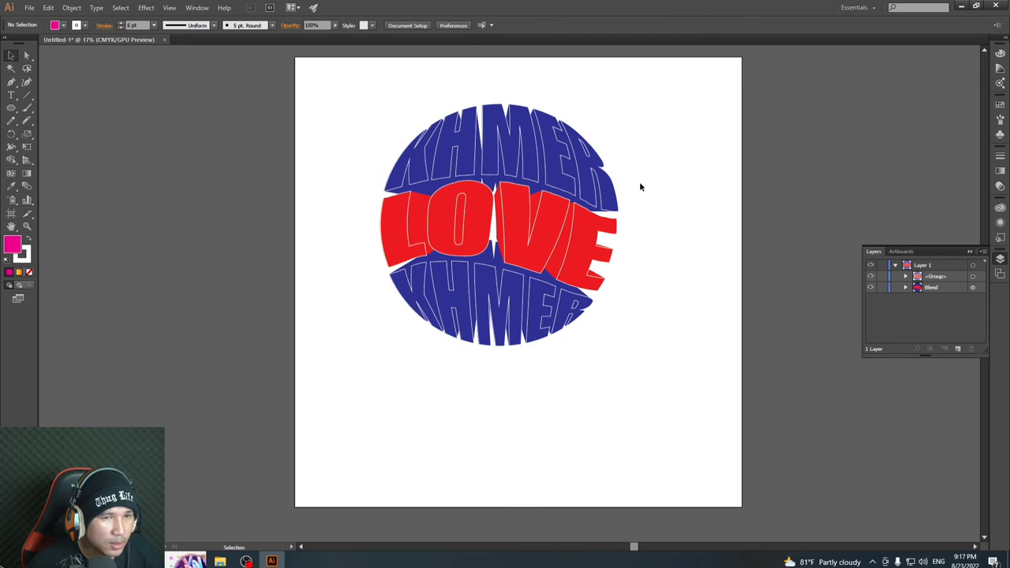
# Group all the badge artwork and nudge the group down-right toward the page centre
pyautogui.moveTo(672, 119); pyautogui.dragTo(363, 355)
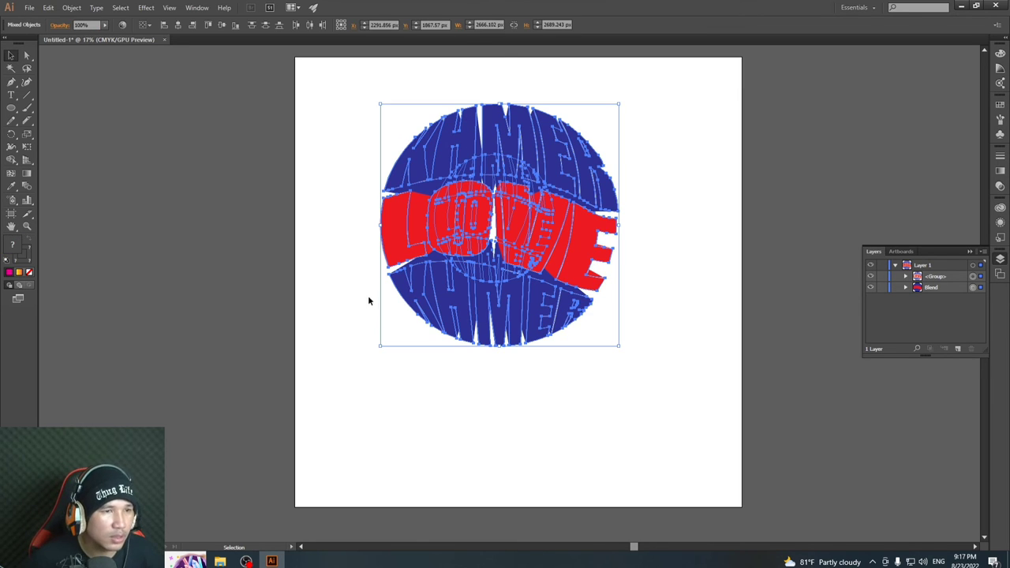
pyautogui.click(72, 7)
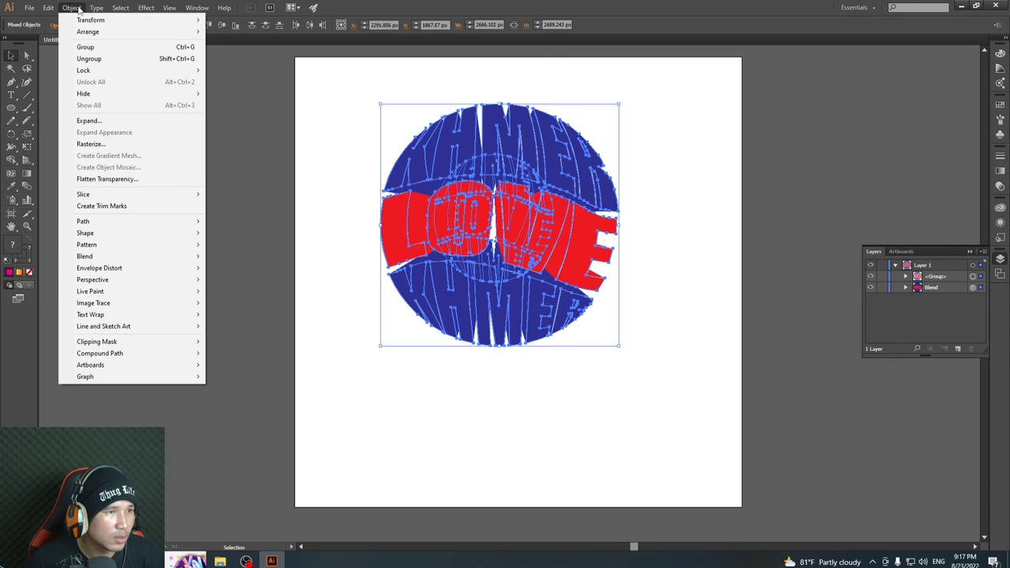
pyautogui.click(86, 47)
pyautogui.click(689, 205)
pyautogui.moveTo(509, 164)
pyautogui.mouseDown()
pyautogui.moveTo(541, 221)
pyautogui.moveTo(552, 209)
pyautogui.mouseUp()
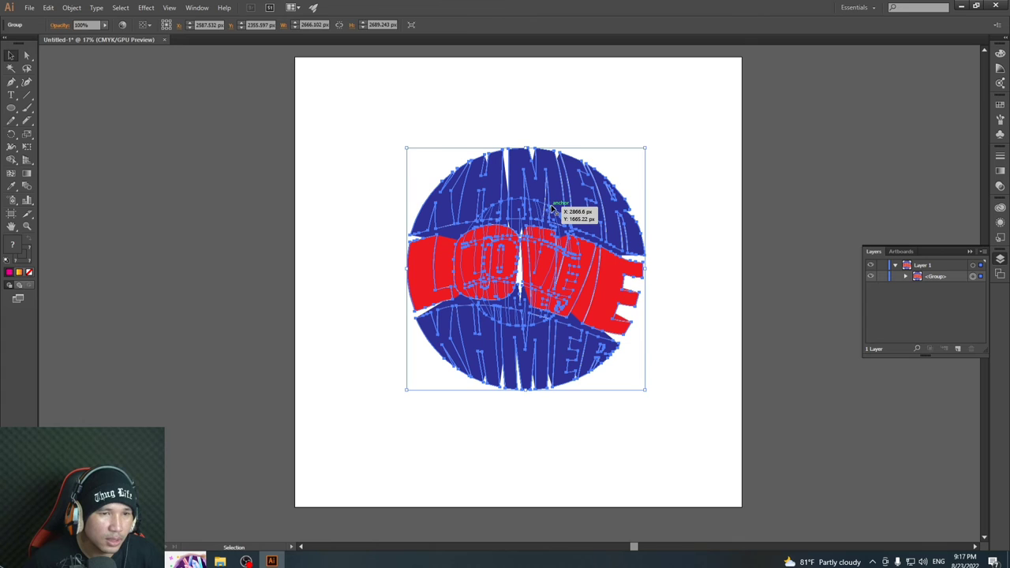
pyautogui.click(675, 178)
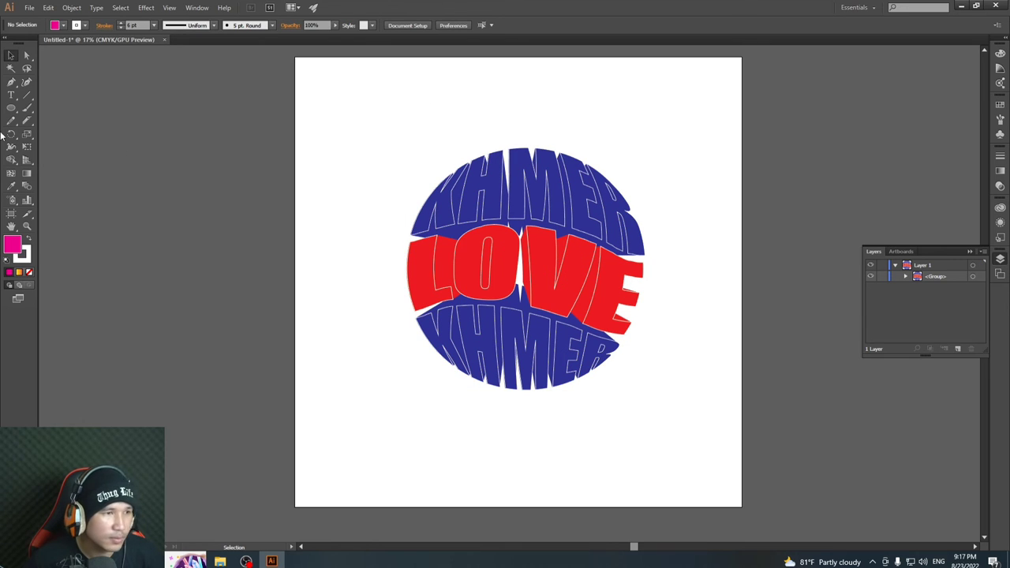
# Draw a rectangle covering the whole artboard and move it below the badge group in Layers
pyautogui.moveTo(11, 108); pyautogui.dragTo(41, 107)
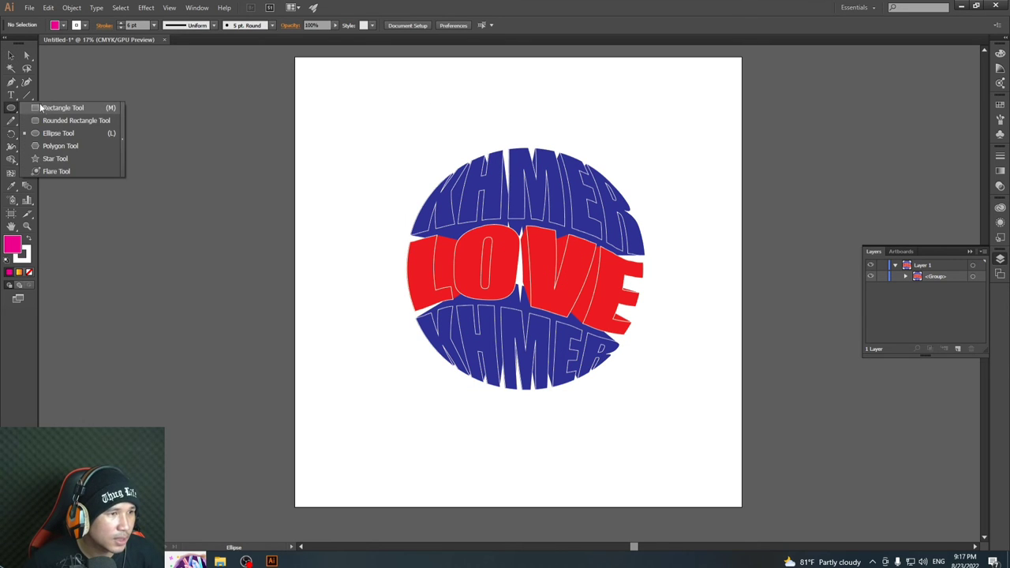
pyautogui.click(41, 107)
pyautogui.moveTo(295, 59); pyautogui.dragTo(740, 506)
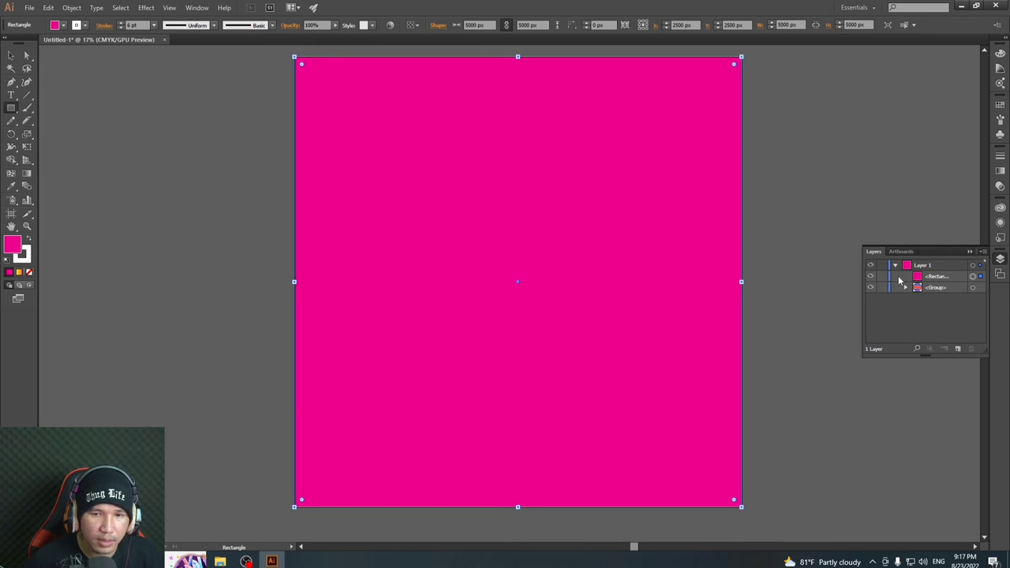
pyautogui.moveTo(895, 276)
pyautogui.mouseDown()
pyautogui.moveTo(905, 309)
pyautogui.moveTo(955, 285)
pyautogui.mouseUp()
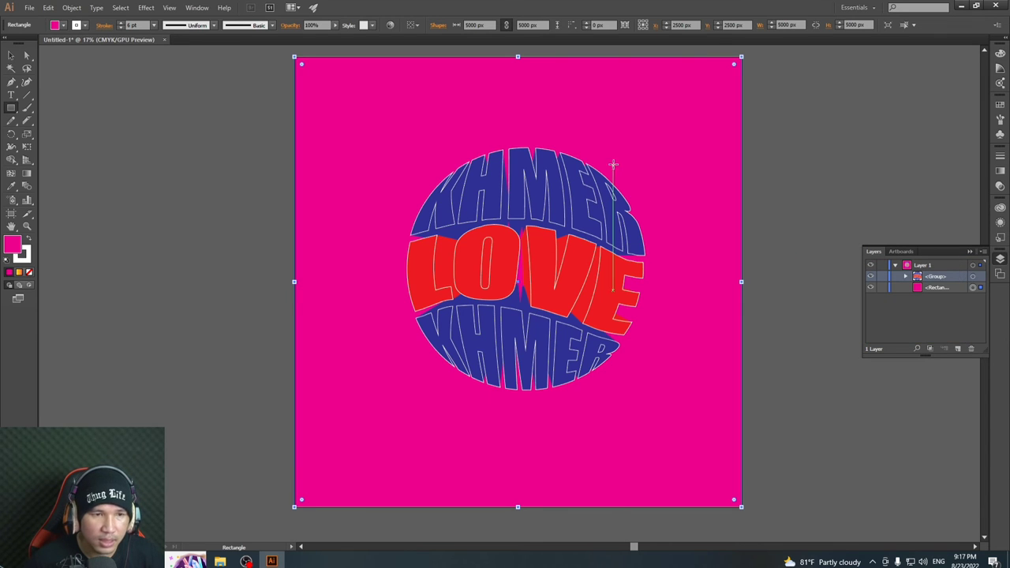
# Fill the background rectangle with a mid-light grey swatch
pyautogui.click(63, 24)
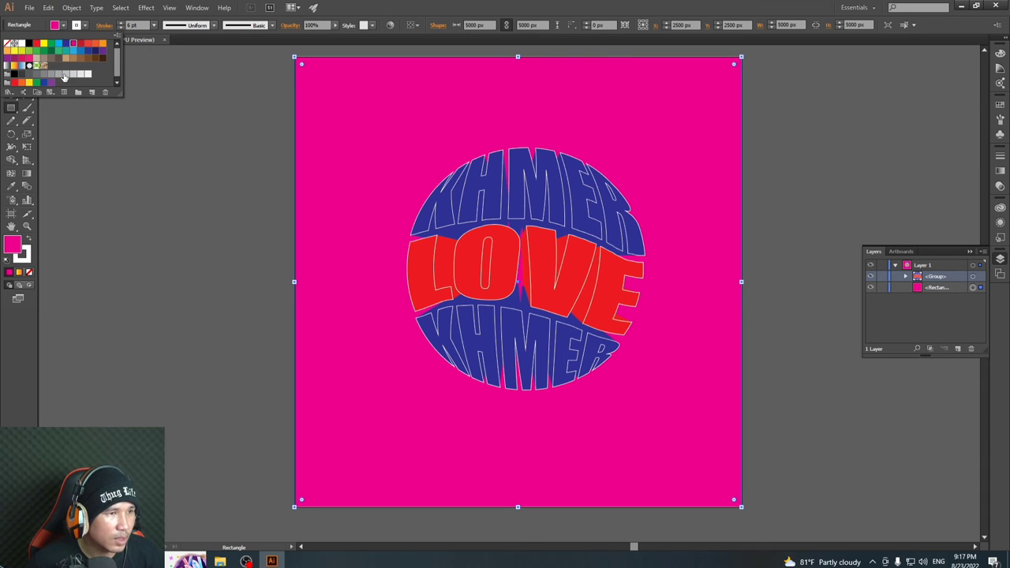
pyautogui.click(52, 75)
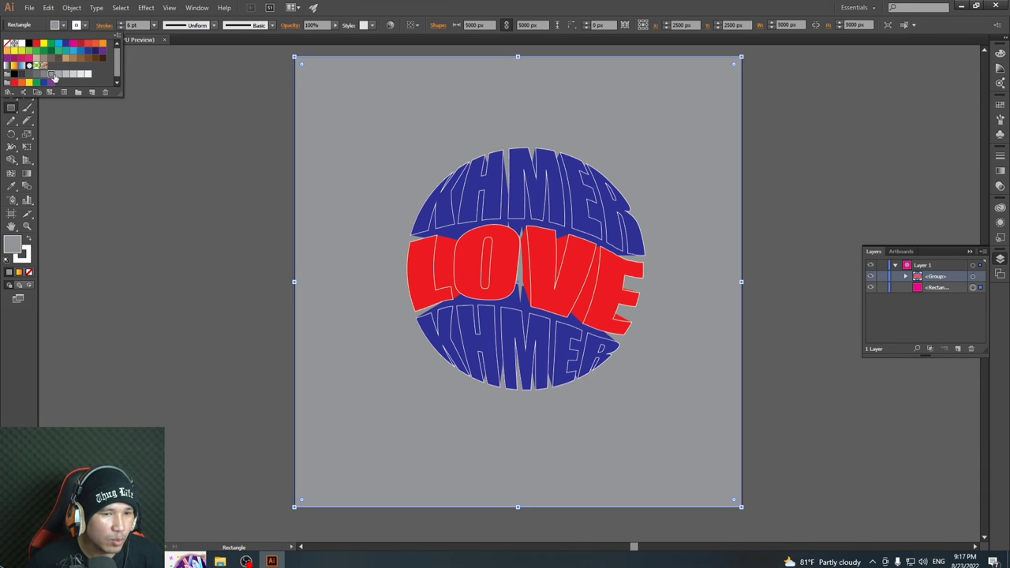
pyautogui.click(45, 76)
pyautogui.click(66, 75)
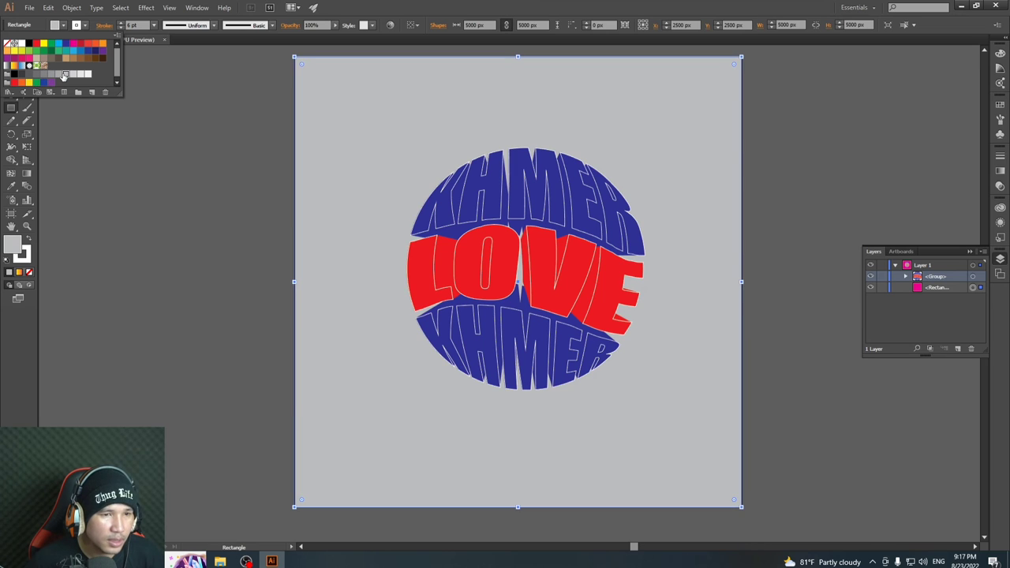
pyautogui.click(57, 76)
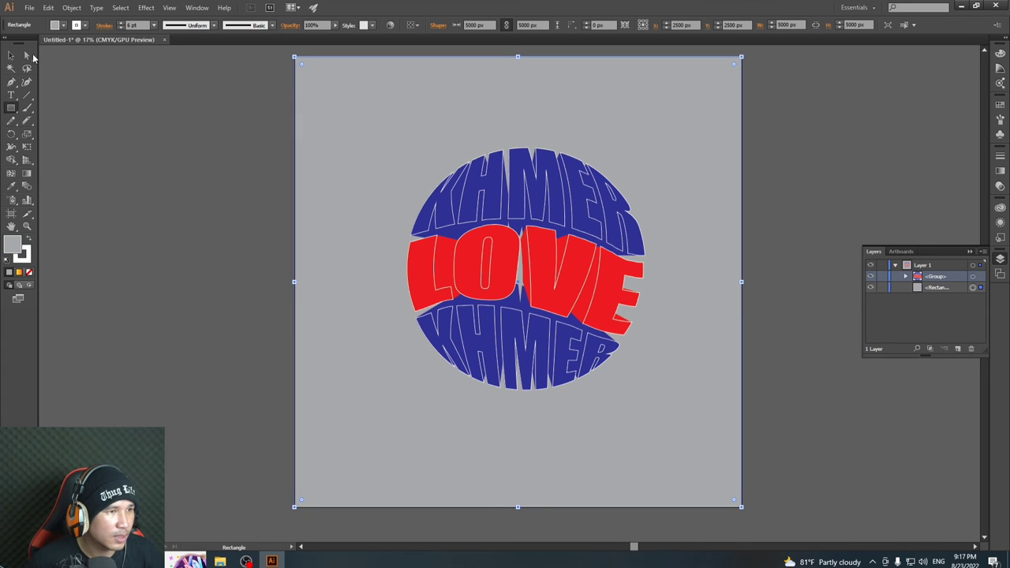
pyautogui.click(14, 57)
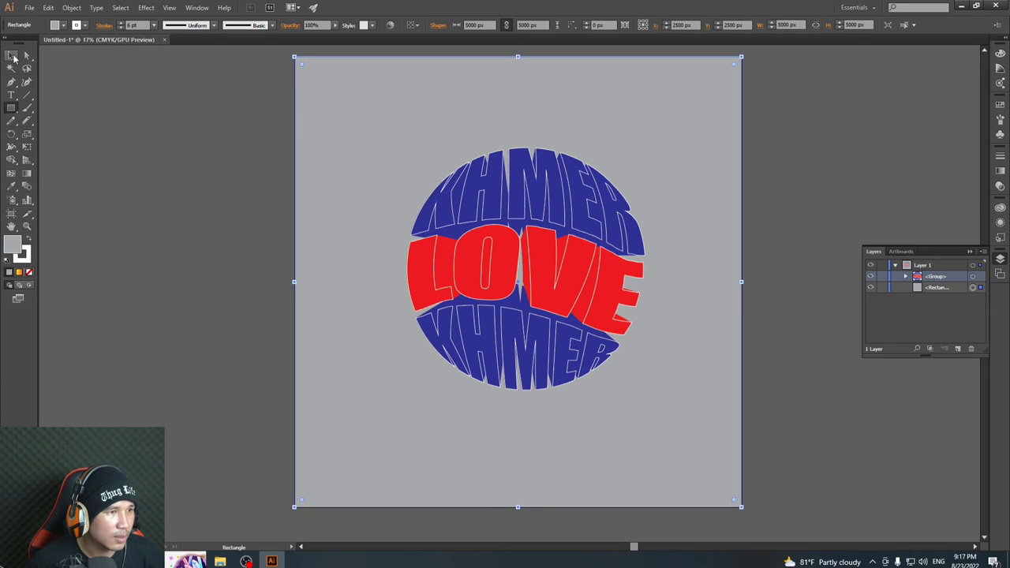
# Add a 'KHMER LOVE KHMER' text object below the badge
pyautogui.click(121, 105)
pyautogui.press('t')
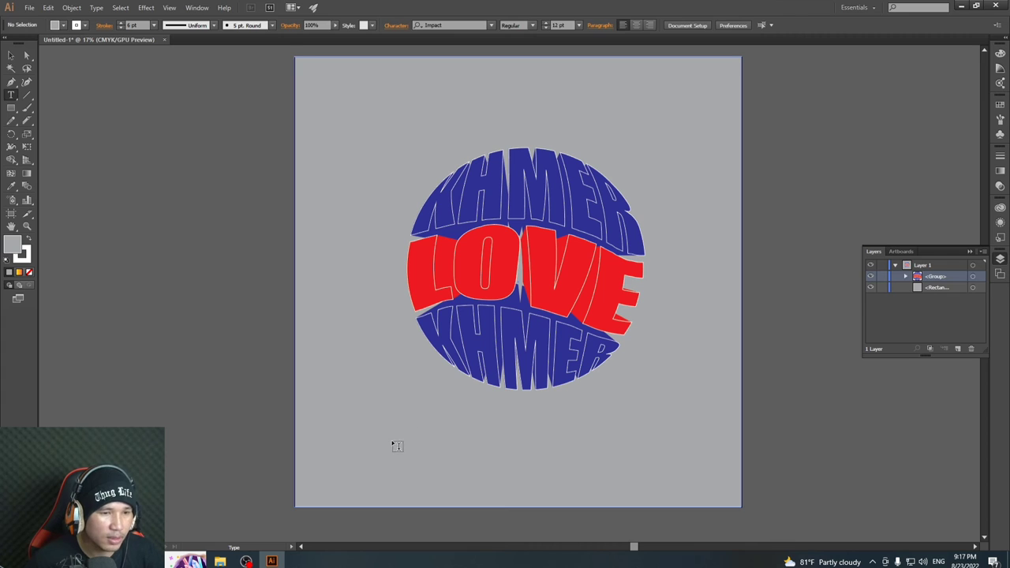
pyautogui.click(421, 439)
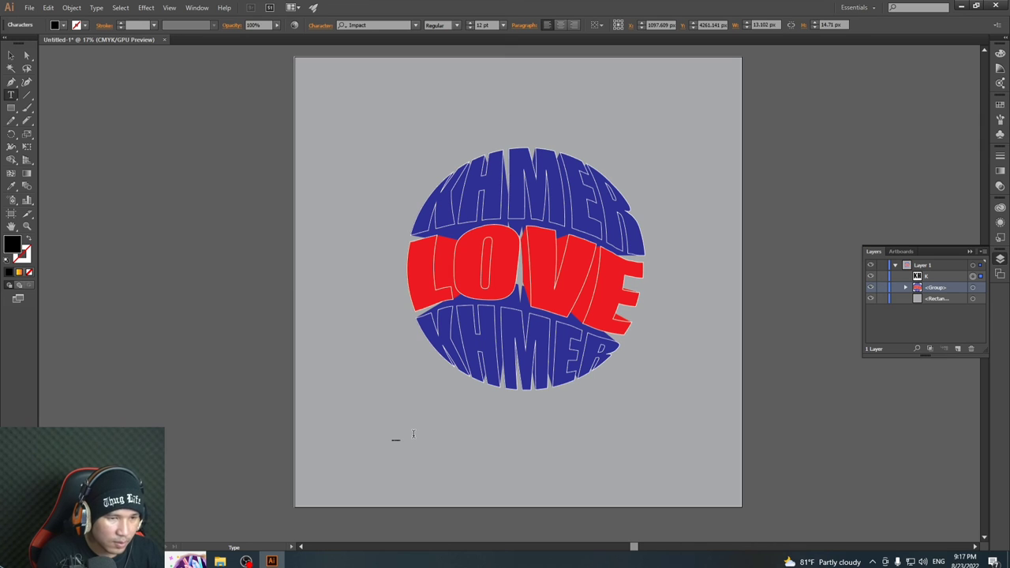
pyautogui.press('Escape')
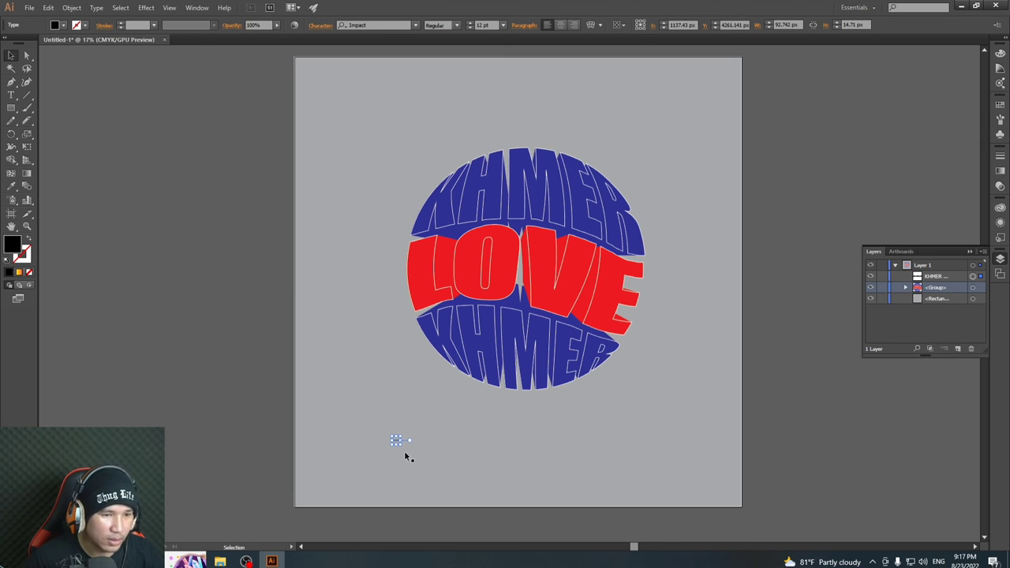
# Enlarge the caption to span the badge's width and place it just beneath the badge
pyautogui.moveTo(402, 447)
pyautogui.mouseDown()
pyautogui.moveTo(641, 479)
pyautogui.moveTo(648, 449)
pyautogui.moveTo(633, 456)
pyautogui.mouseUp()
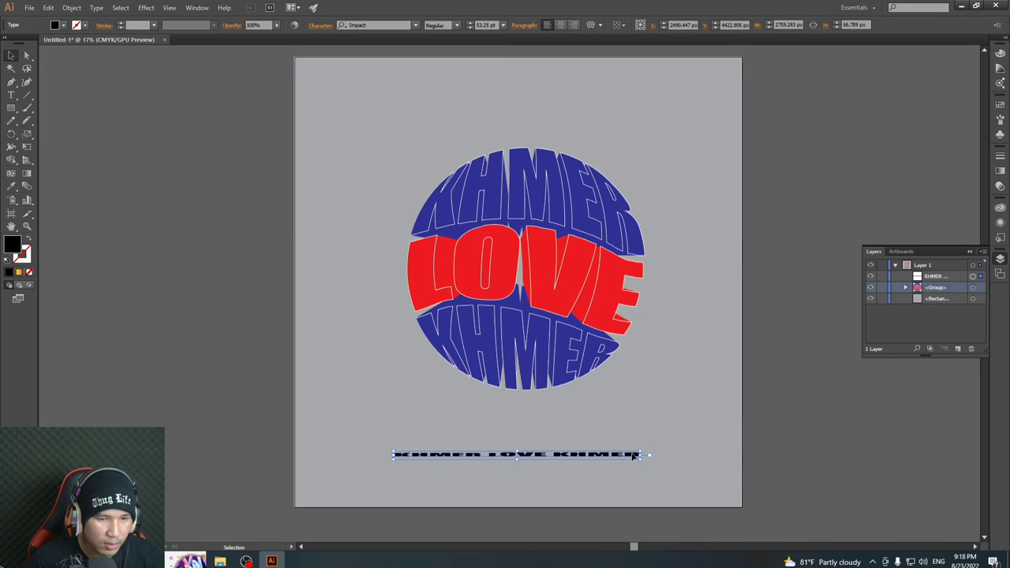
pyautogui.moveTo(530, 455); pyautogui.dragTo(520, 423)
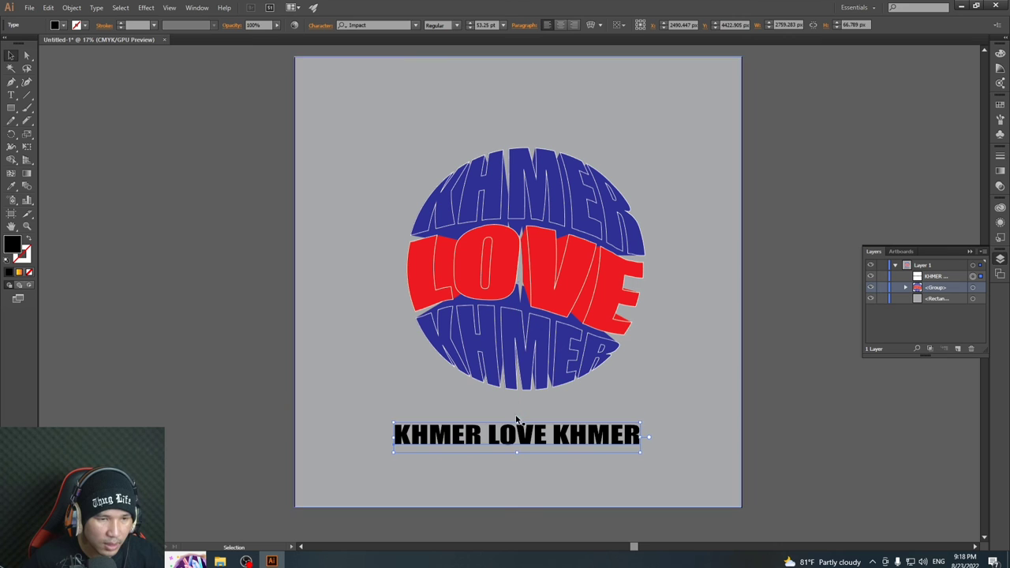
pyautogui.moveTo(545, 438)
pyautogui.mouseDown()
pyautogui.moveTo(541, 415)
pyautogui.moveTo(594, 416)
pyautogui.mouseUp()
pyautogui.keyDown('shift'); pyautogui.click(674, 375); pyautogui.keyUp('shift')
# Make the caption's fill White
pyautogui.keyDown('shift'); pyautogui.click(384, 378); pyautogui.keyUp('shift')
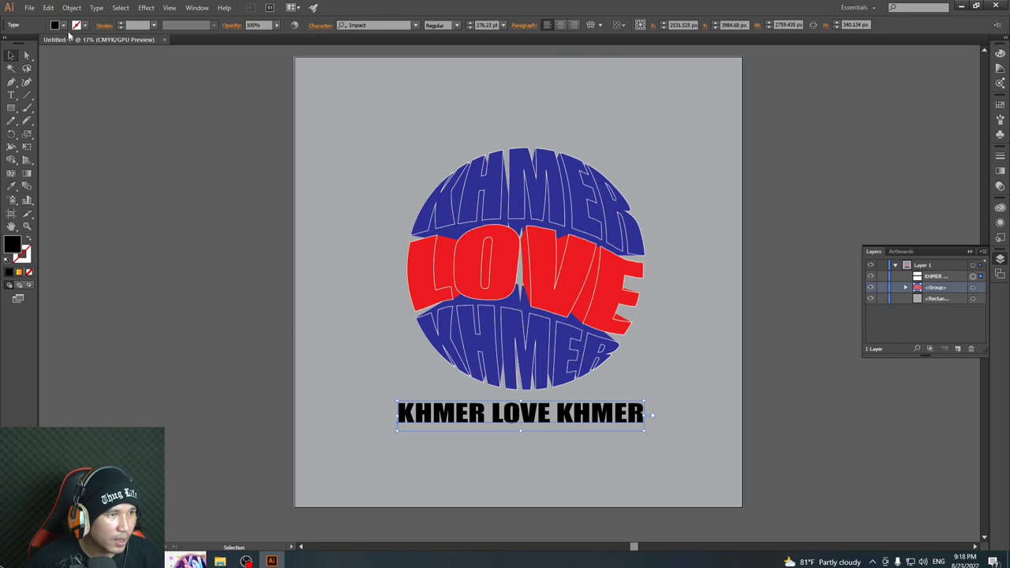
pyautogui.click(63, 26)
pyautogui.click(22, 43)
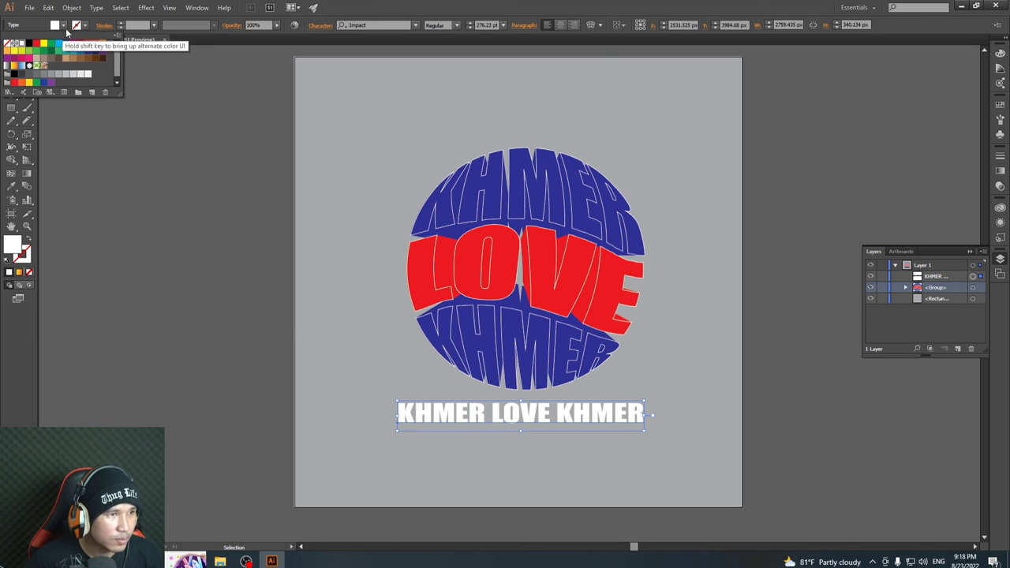
# Give the caption a 7 pt black outline
pyautogui.click(86, 25)
pyautogui.click(65, 43)
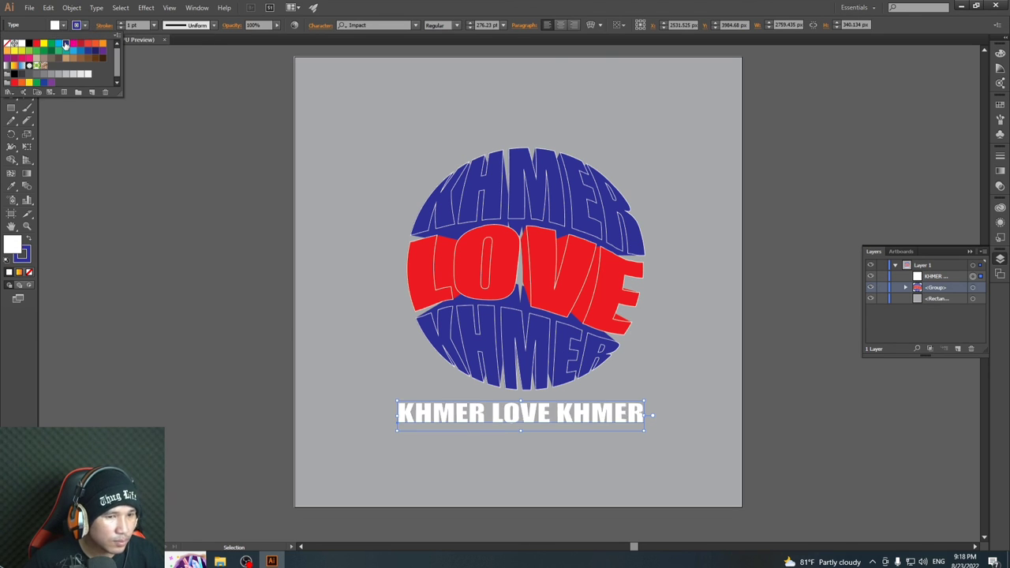
pyautogui.click(154, 25)
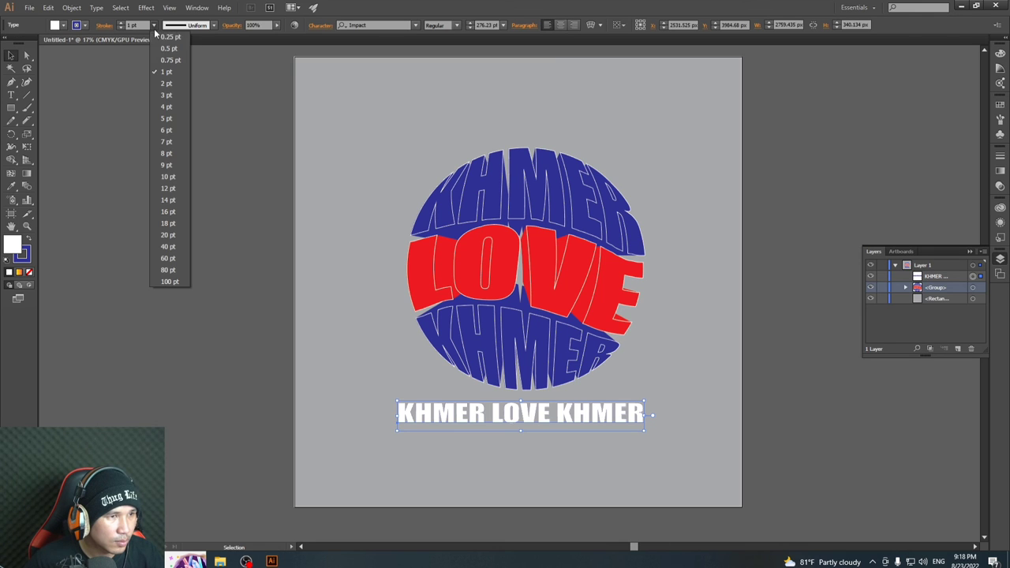
pyautogui.click(165, 200)
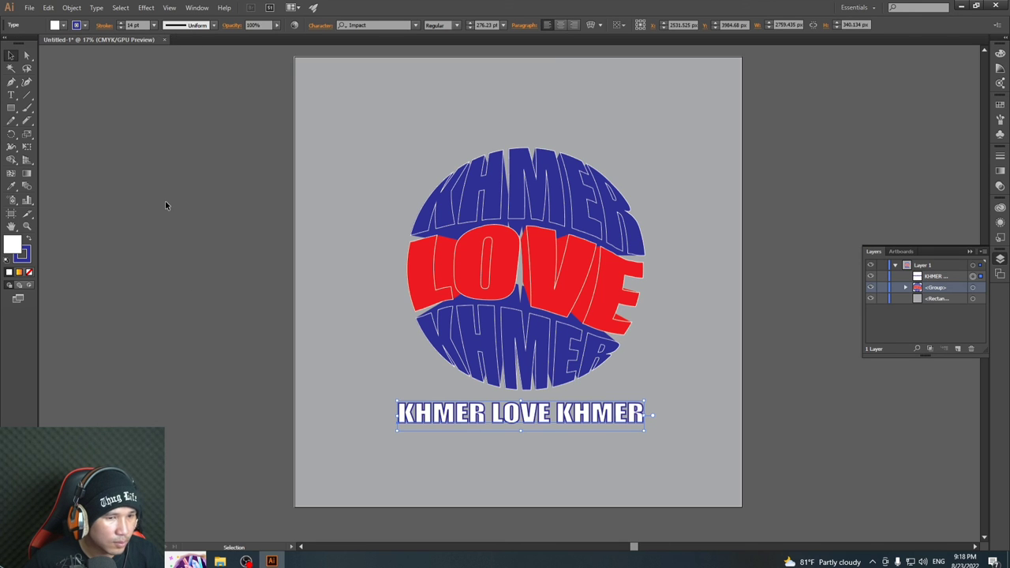
pyautogui.click(153, 26)
pyautogui.click(174, 140)
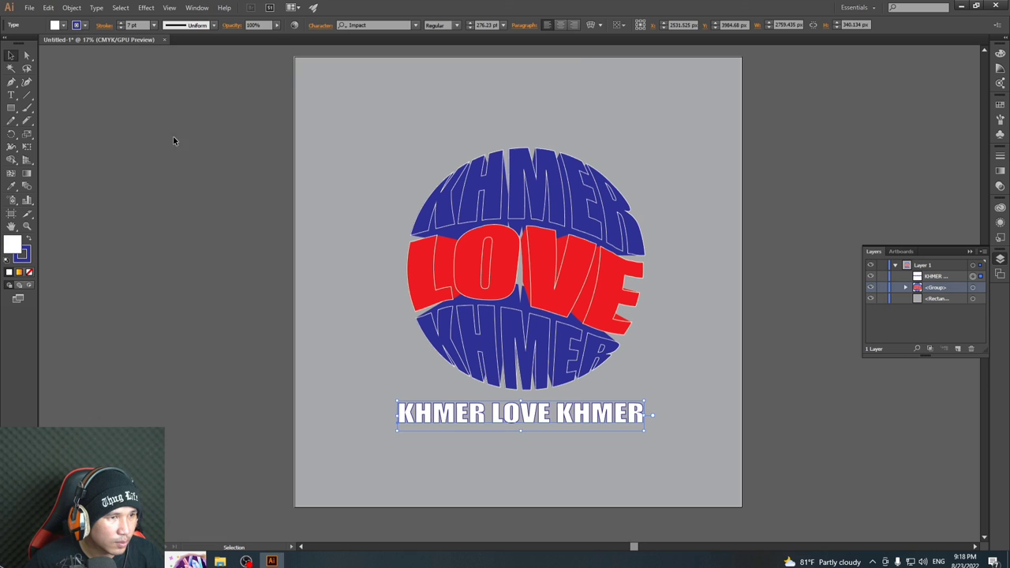
pyautogui.click(85, 26)
pyautogui.click(29, 44)
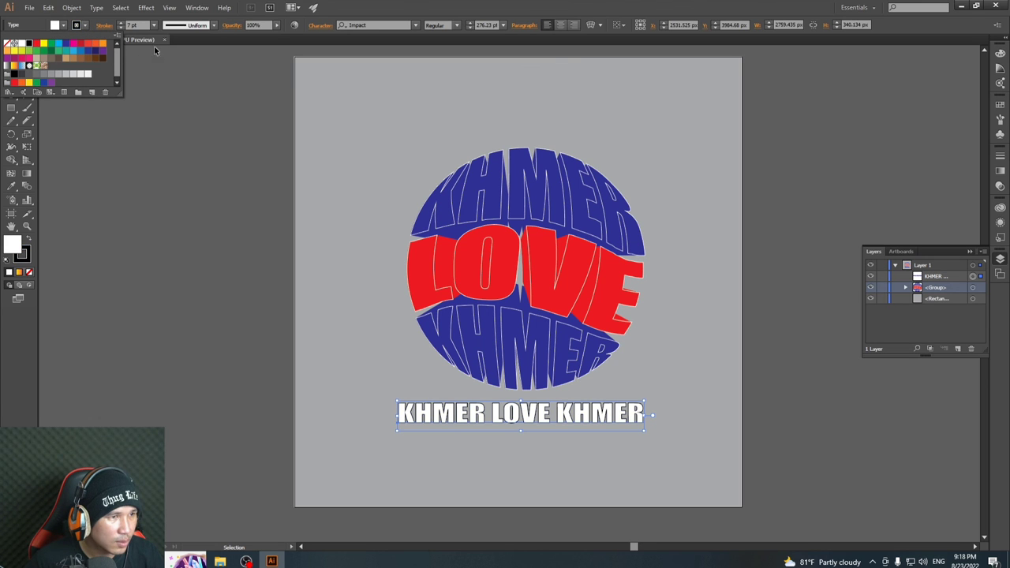
pyautogui.click(362, 290)
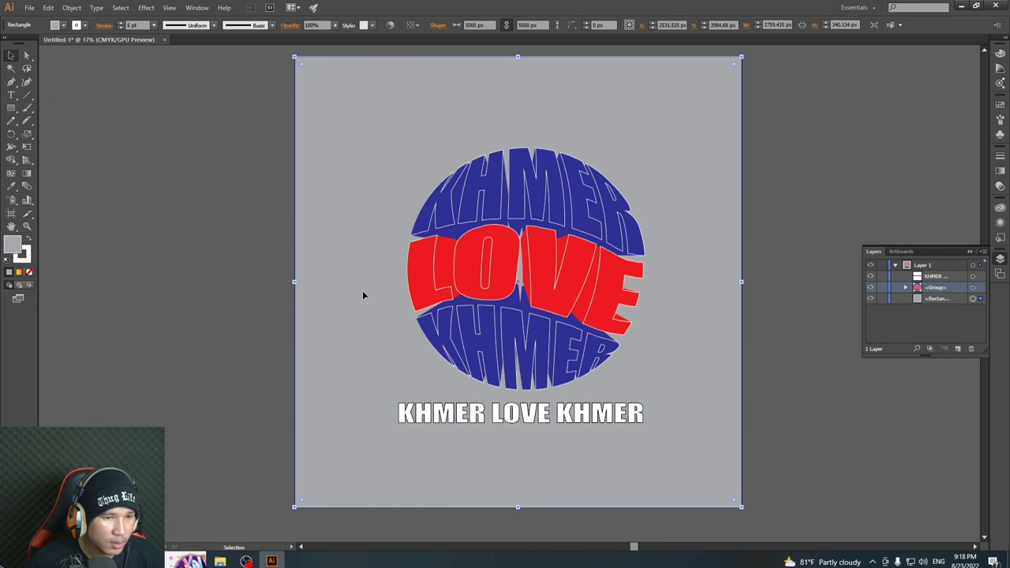
pyautogui.click(815, 200)
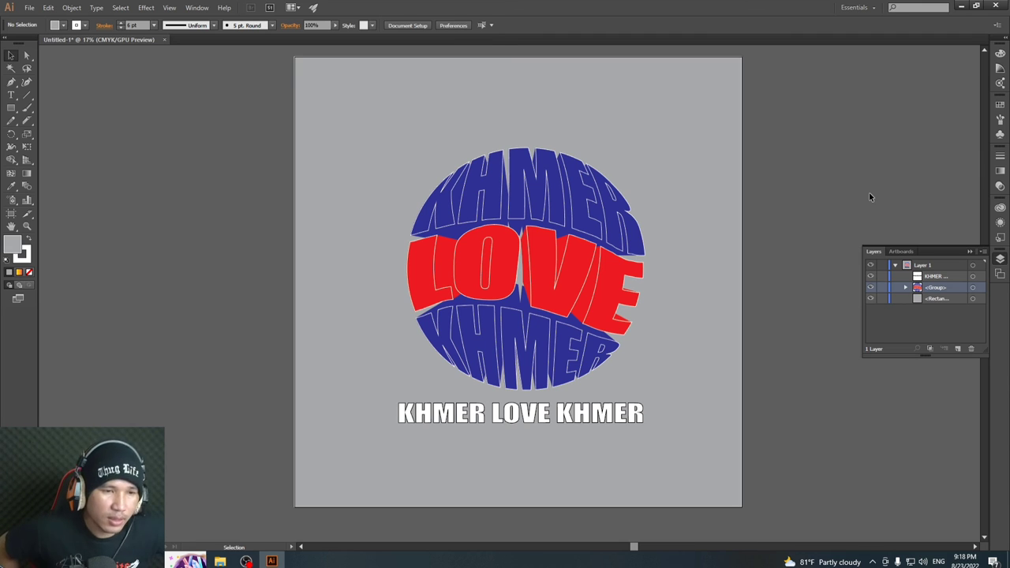